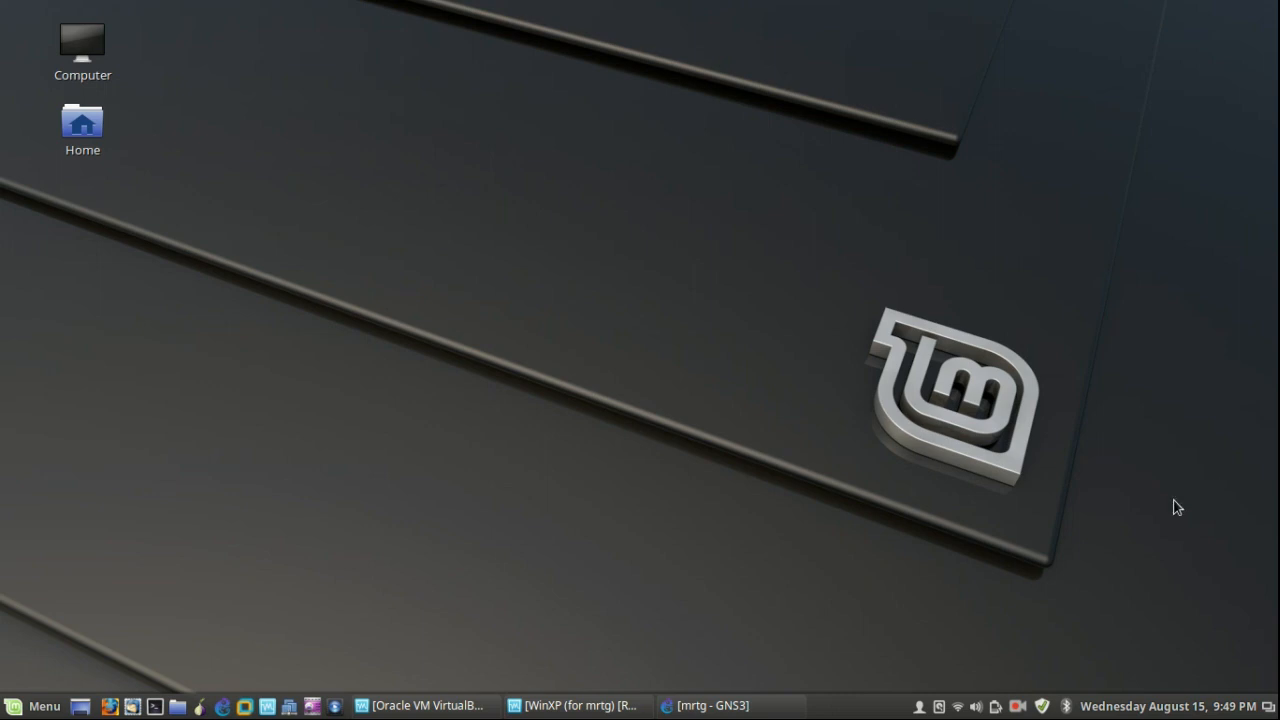
Review the Ubuntu and WinXP (for mrtg) snapshots in VirtualBox Manager, then bring up the running WinXP VM
{"action": "left_click", "coordinate": [420, 705]}
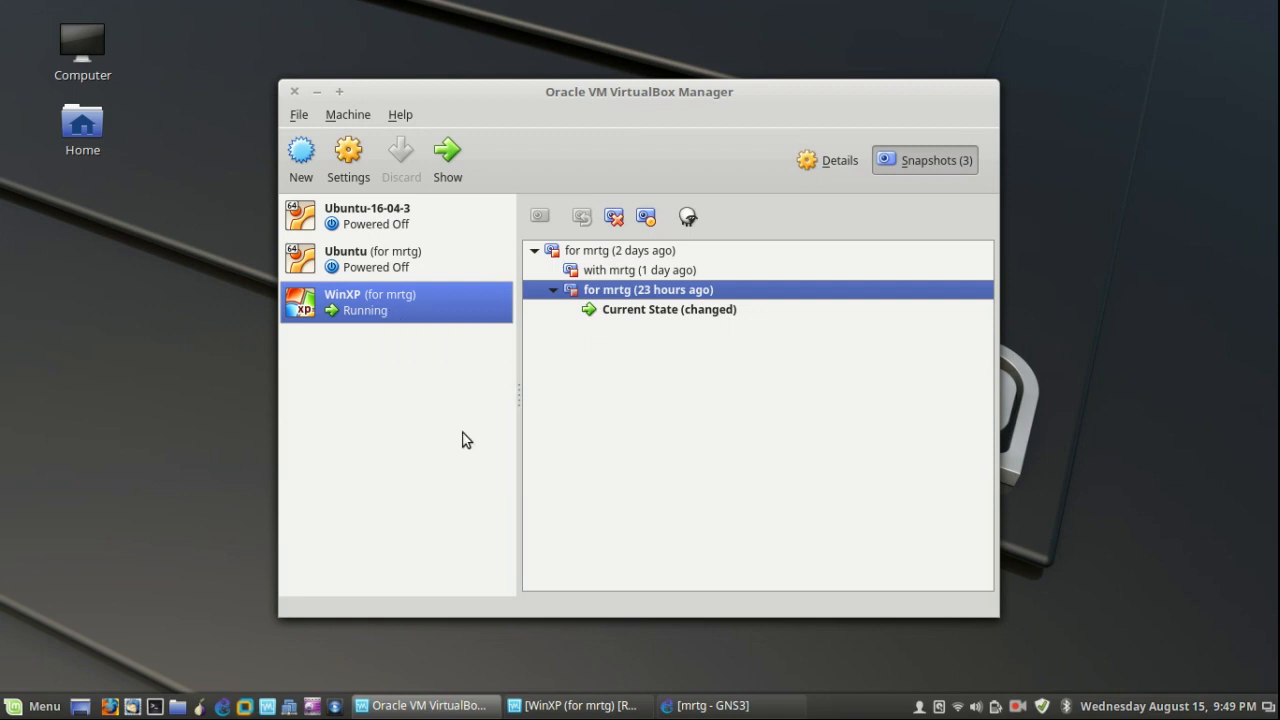
{"action": "left_click", "coordinate": [443, 260]}
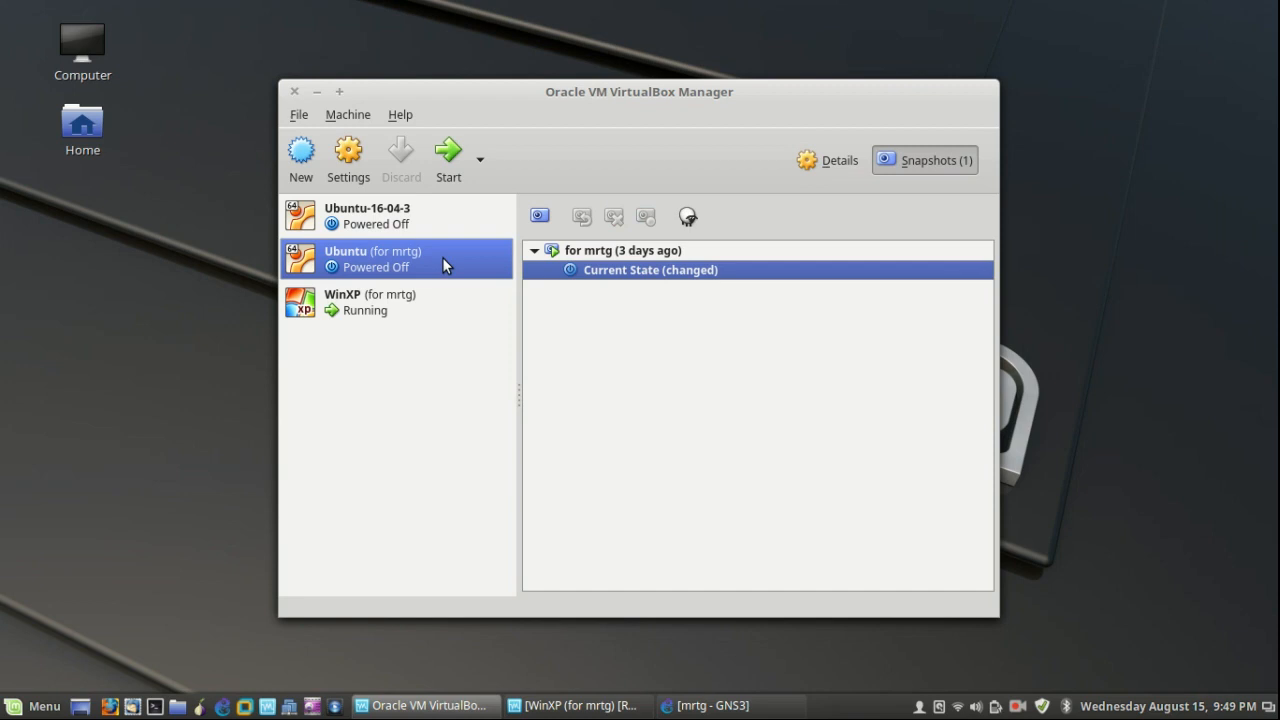
{"action": "left_click", "coordinate": [435, 300]}
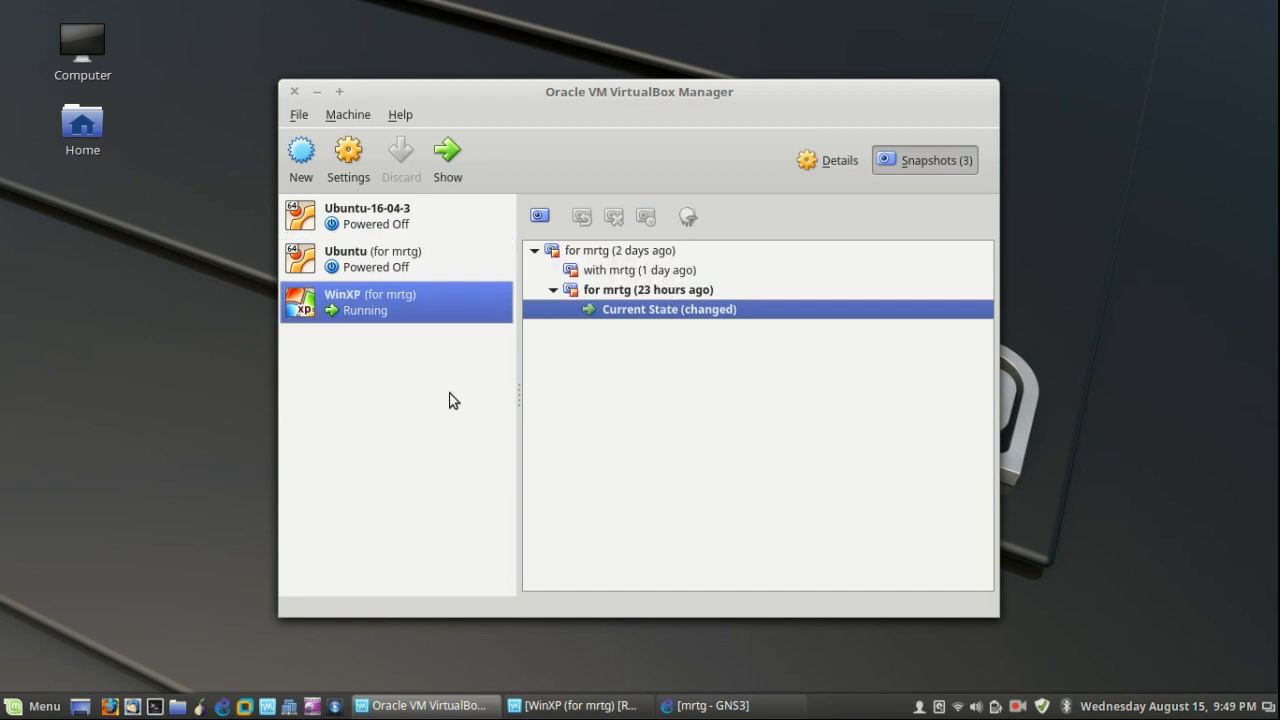
{"action": "left_click", "coordinate": [566, 706]}
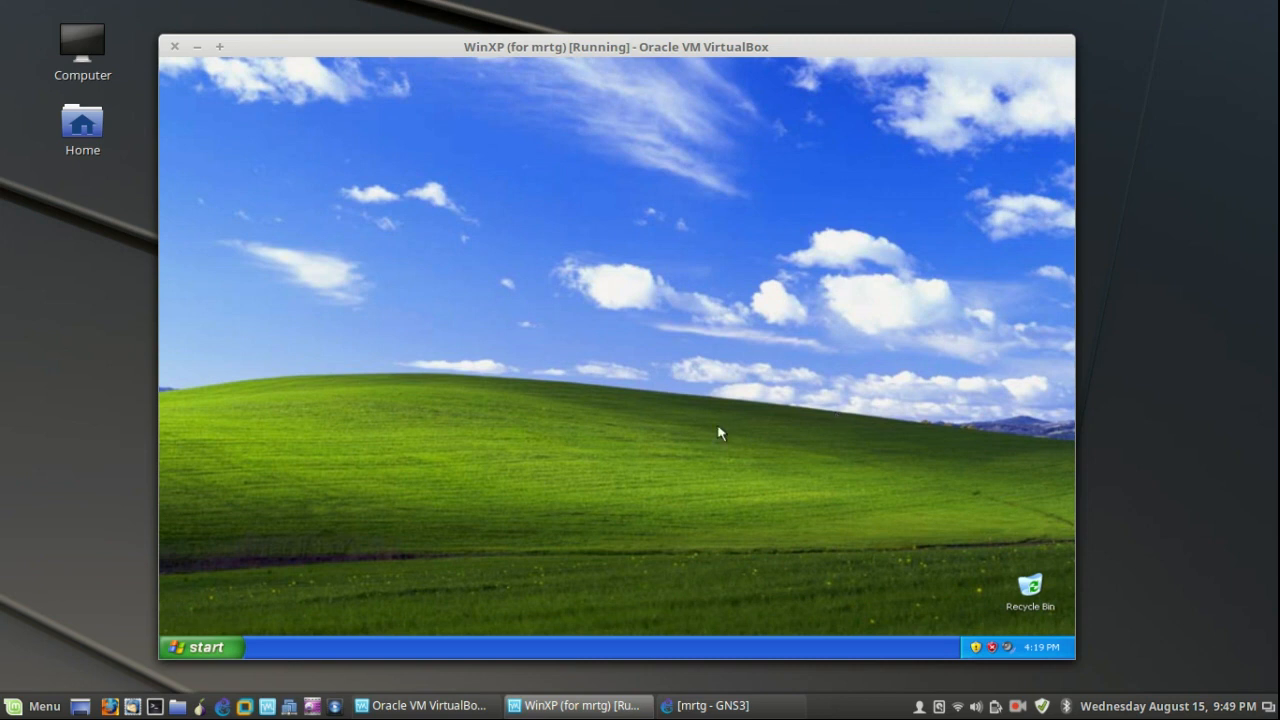
Browse to My Documents\Downloads and select the mrtg-2.17.7 archive and strawberry-perl-5.28.0.1-32bit installer
{"action": "left_click", "coordinate": [205, 647]}
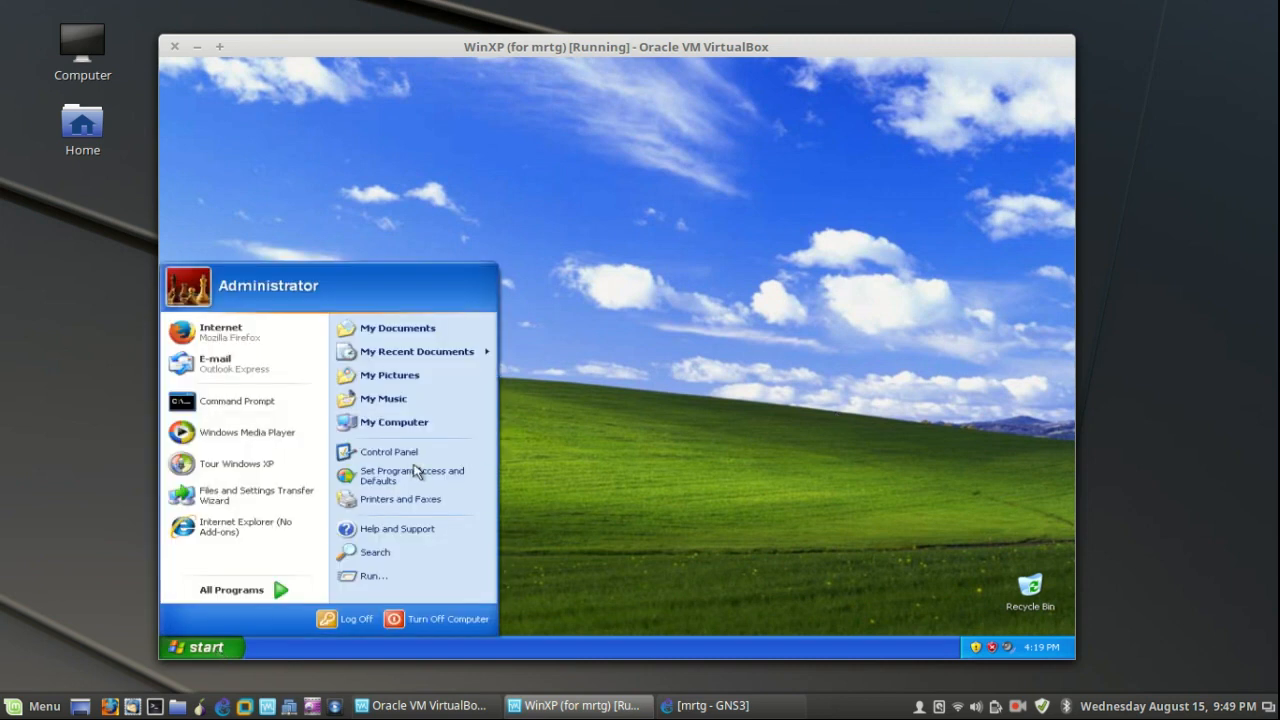
{"action": "left_click", "coordinate": [410, 422]}
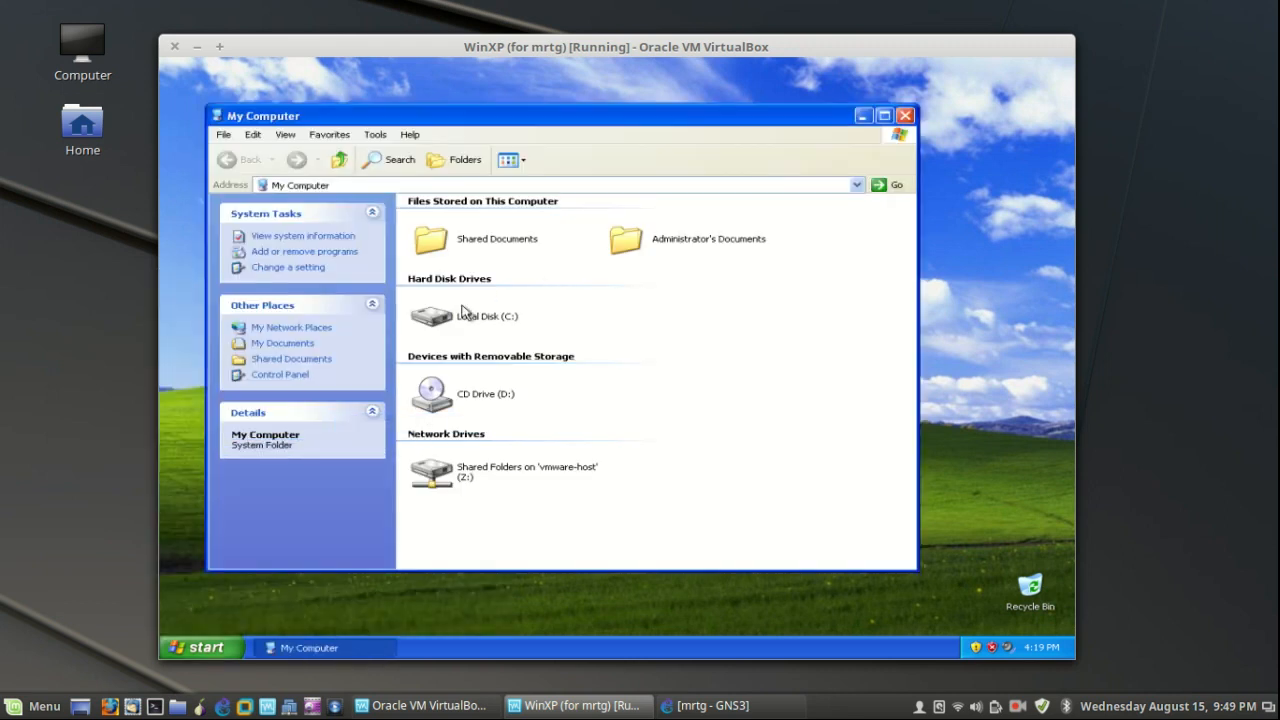
{"action": "double_click", "coordinate": [433, 318]}
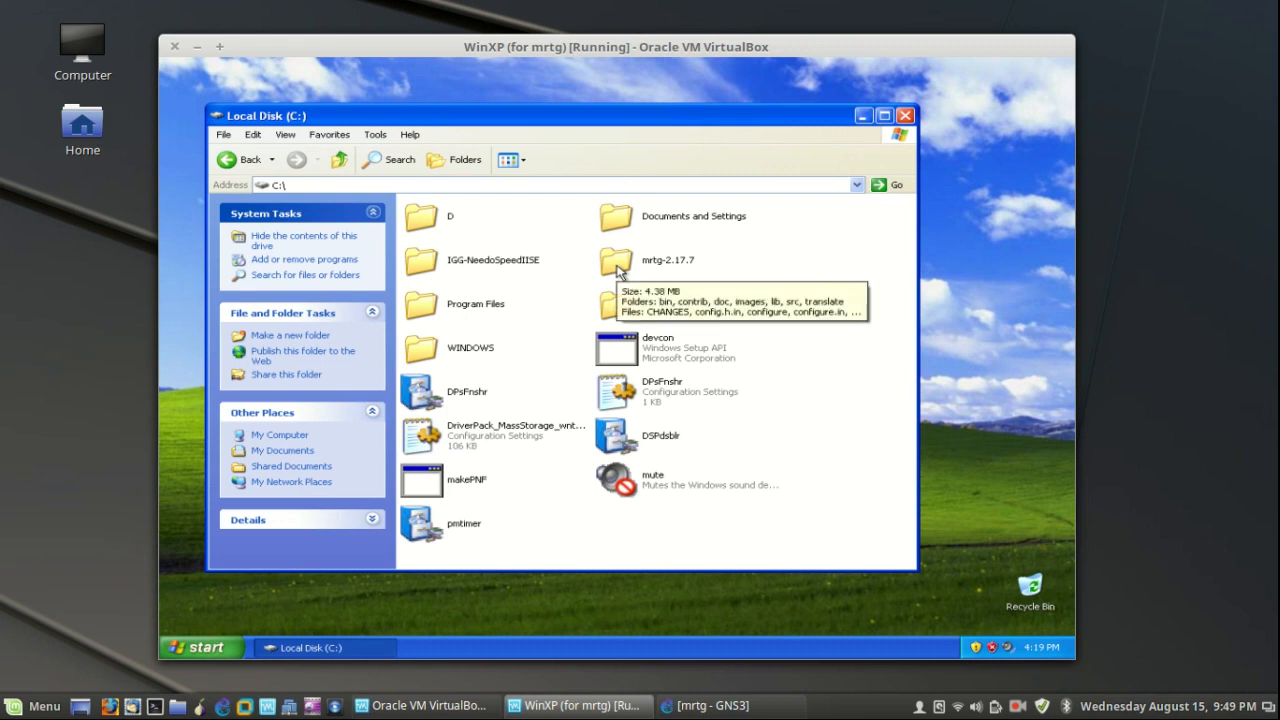
{"action": "left_click", "coordinate": [297, 460]}
{"action": "double_click", "coordinate": [452, 222]}
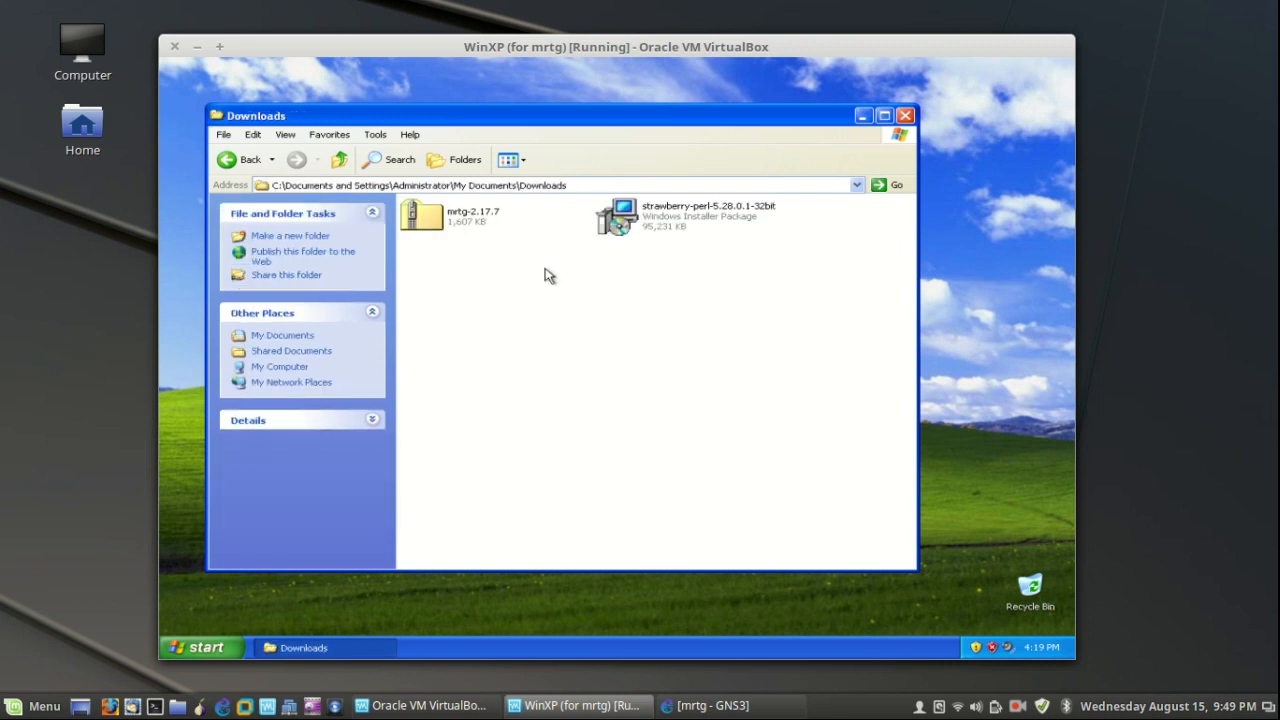
{"action": "left_click", "coordinate": [456, 222]}
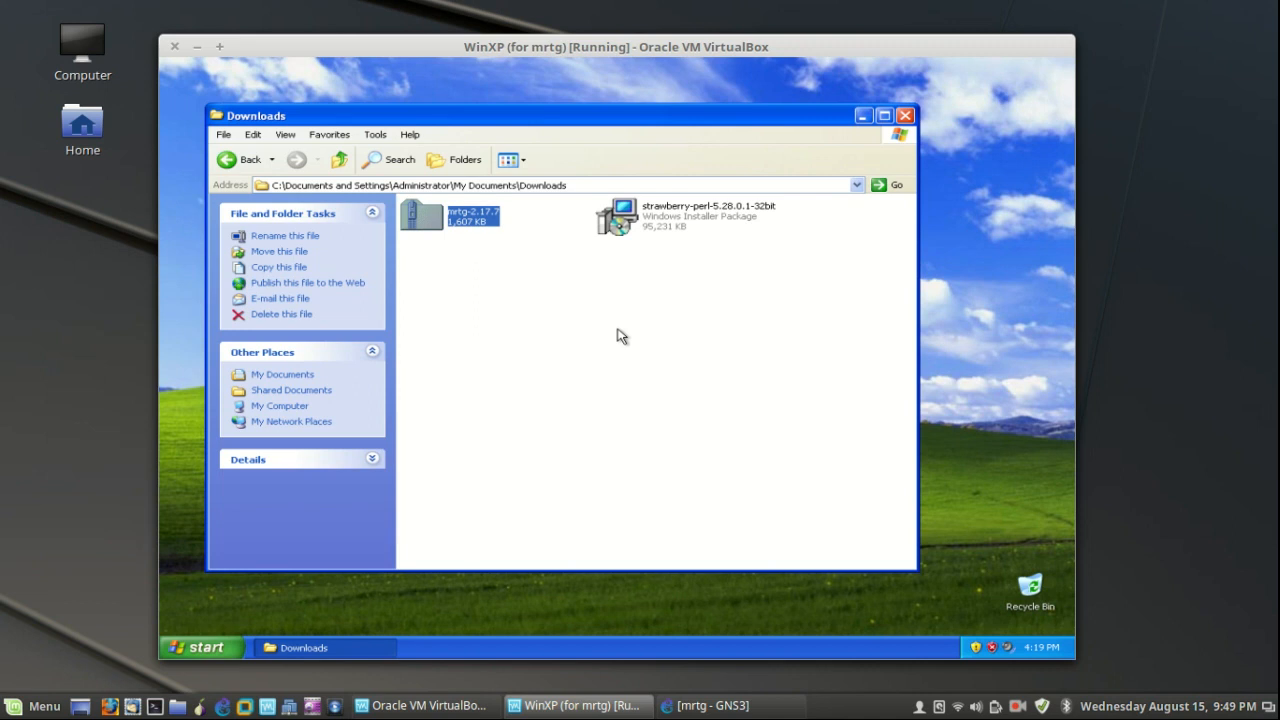
{"action": "left_click", "coordinate": [630, 220]}
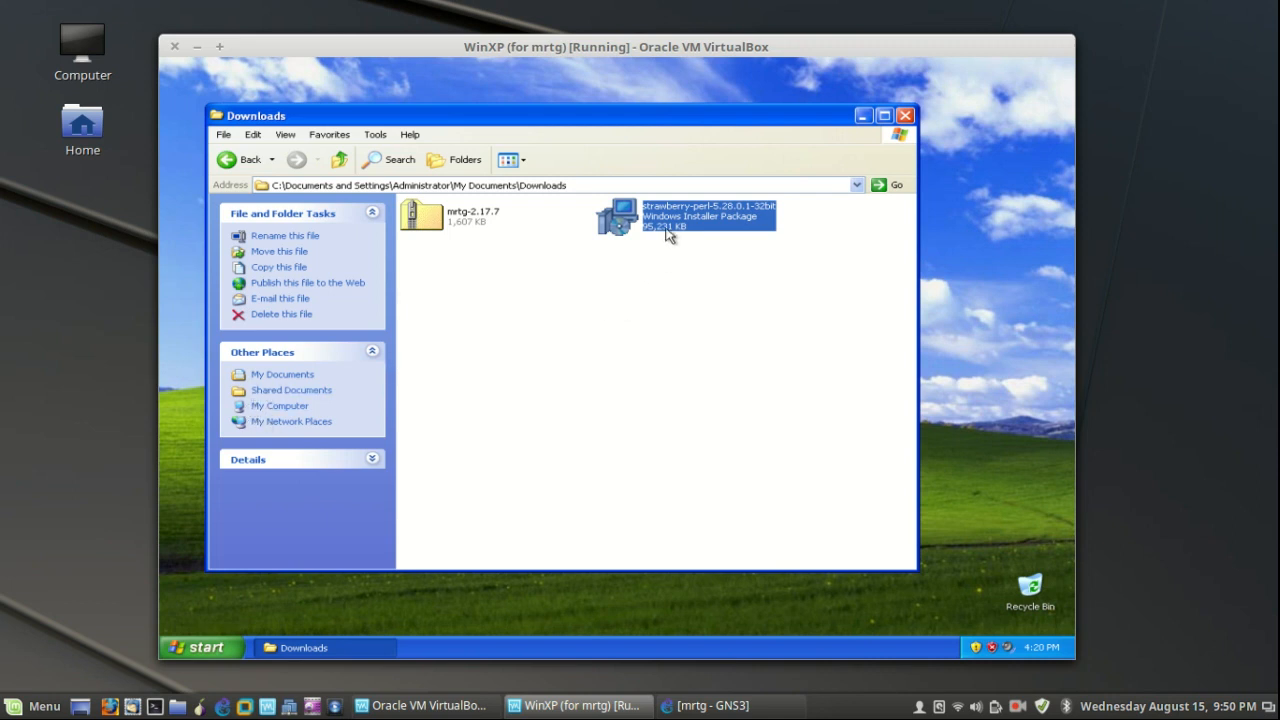
{"action": "mouse_move", "coordinate": [670, 234]}
Go back from Downloads and open the C:\mrtg-2.17.7 folder through My Computer
{"action": "left_click", "coordinate": [229, 168]}
{"action": "left_click", "coordinate": [229, 168]}
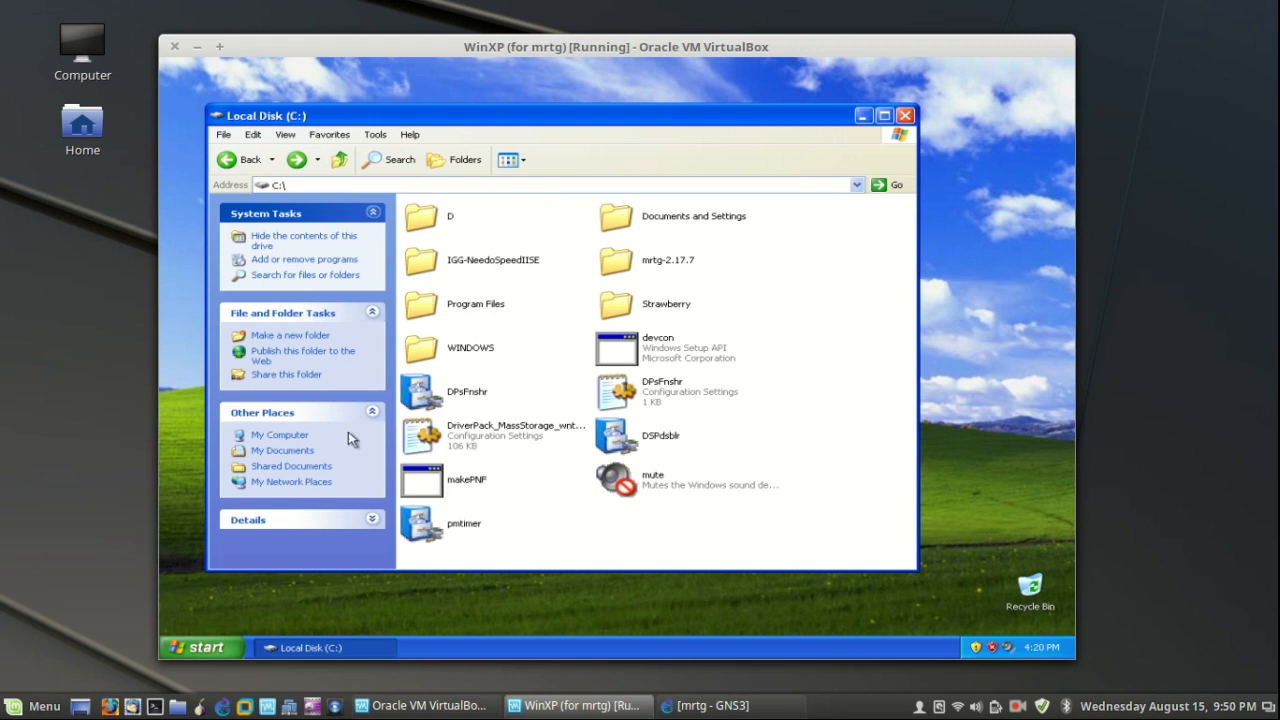
{"action": "left_click", "coordinate": [285, 436]}
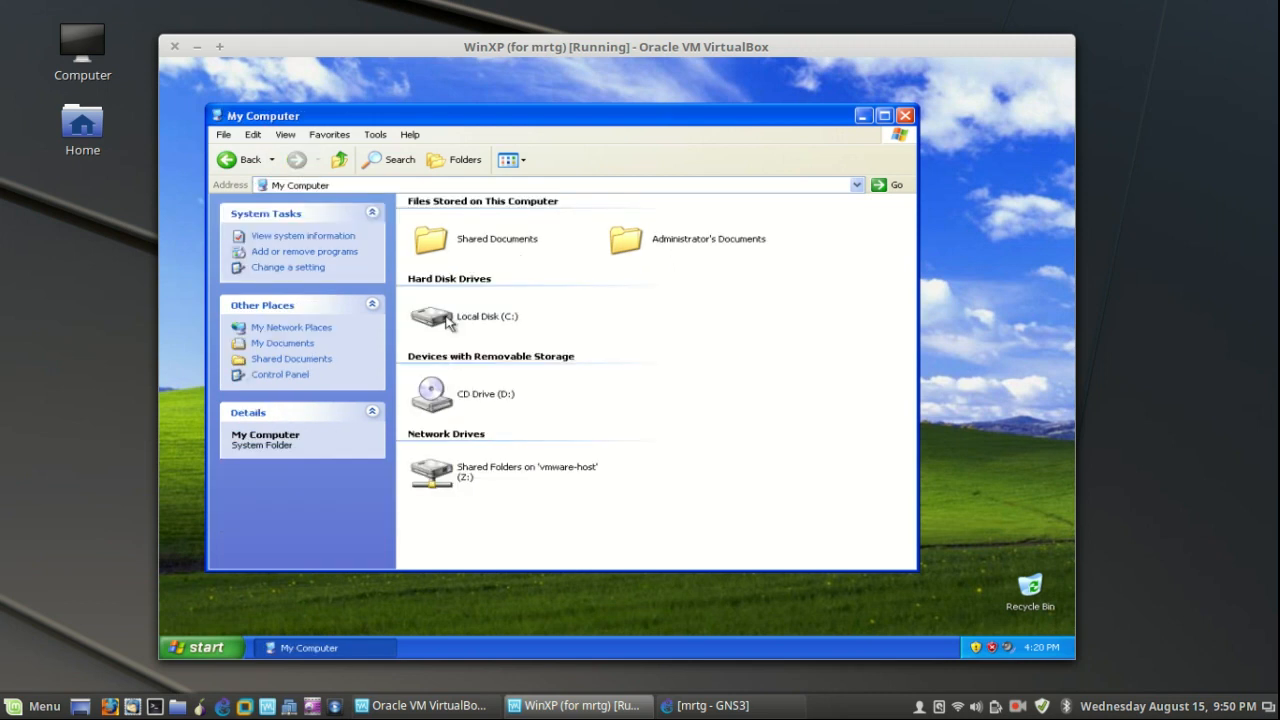
{"action": "double_click", "coordinate": [447, 320]}
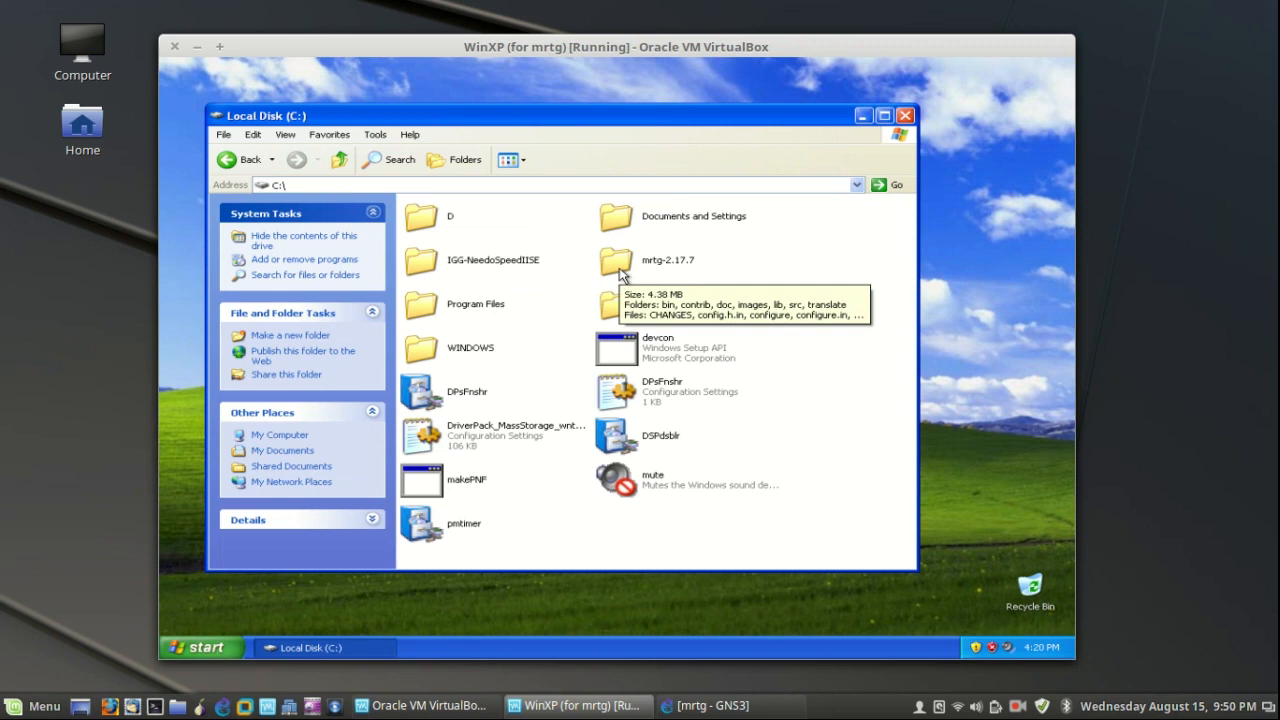
{"action": "double_click", "coordinate": [618, 268]}
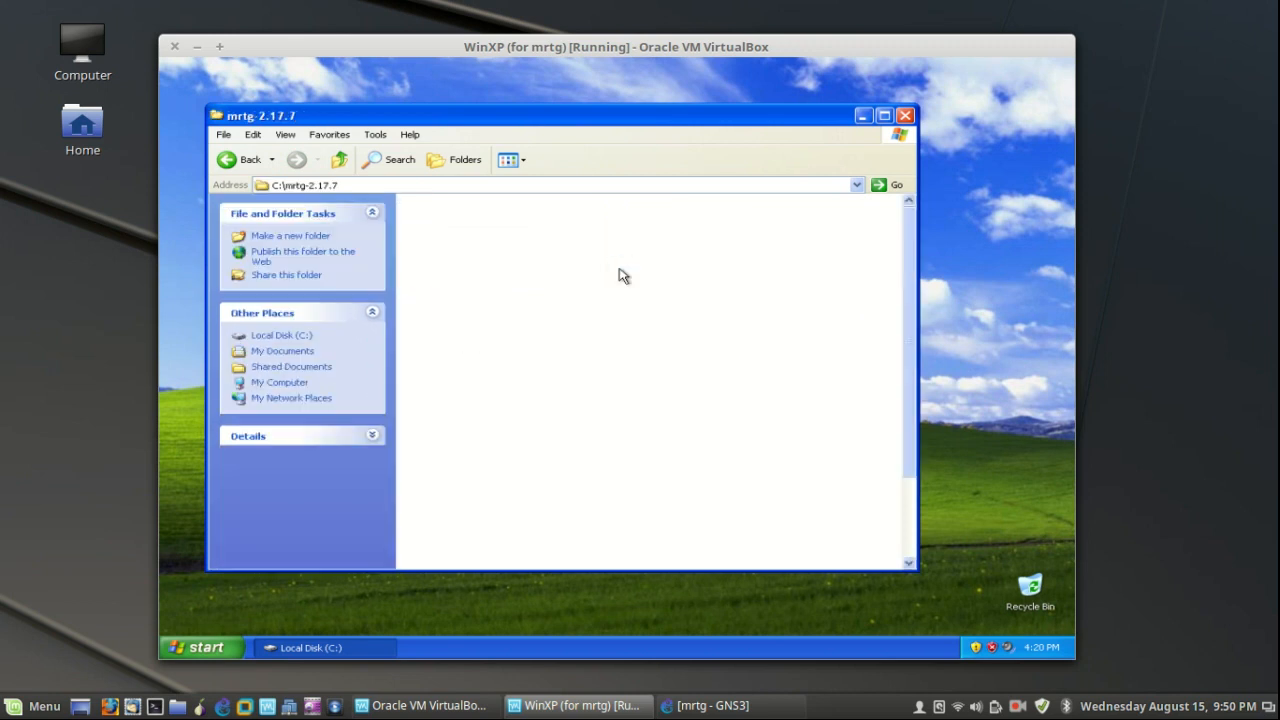
Select the C:\mrtg-2.17.7 path in the address bar, then deselect it
{"action": "left_click", "coordinate": [368, 184]}
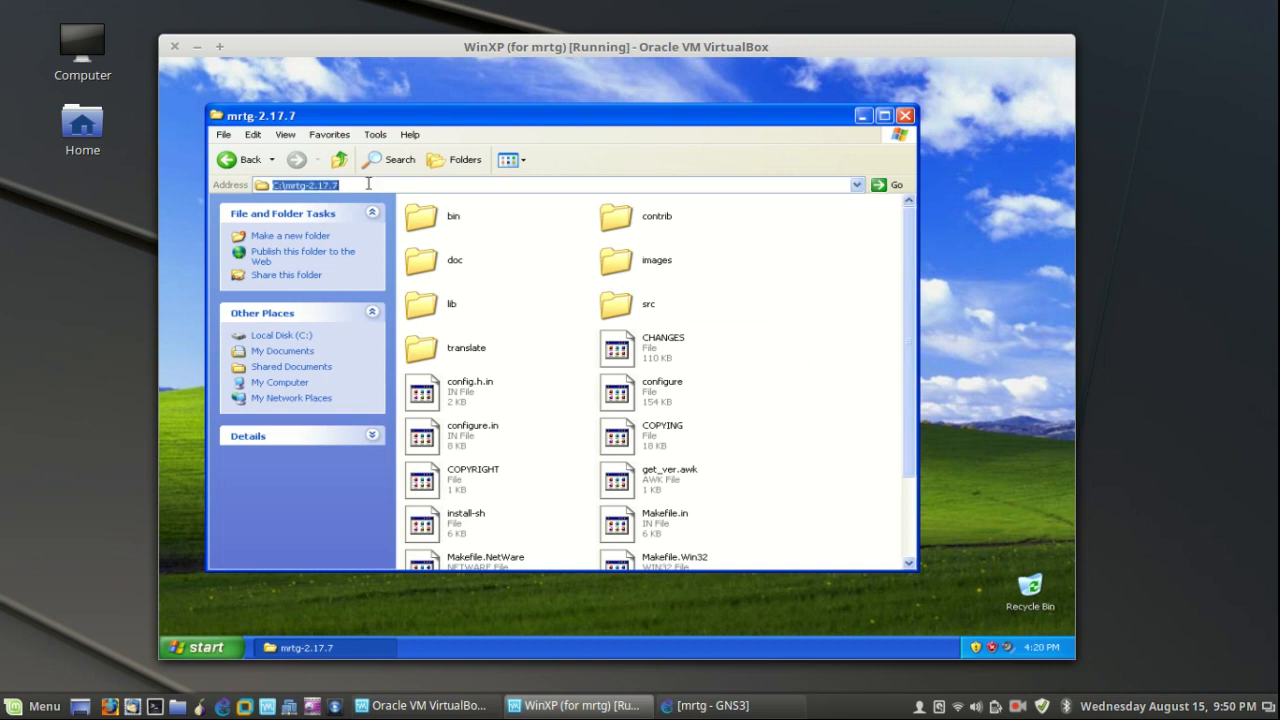
{"action": "left_click", "coordinate": [368, 184]}
{"action": "scroll", "coordinate": [560, 386], "scroll_direction": "down", "scroll_amount": 3}
{"action": "scroll", "coordinate": [560, 387], "scroll_direction": "up", "scroll_amount": 3}
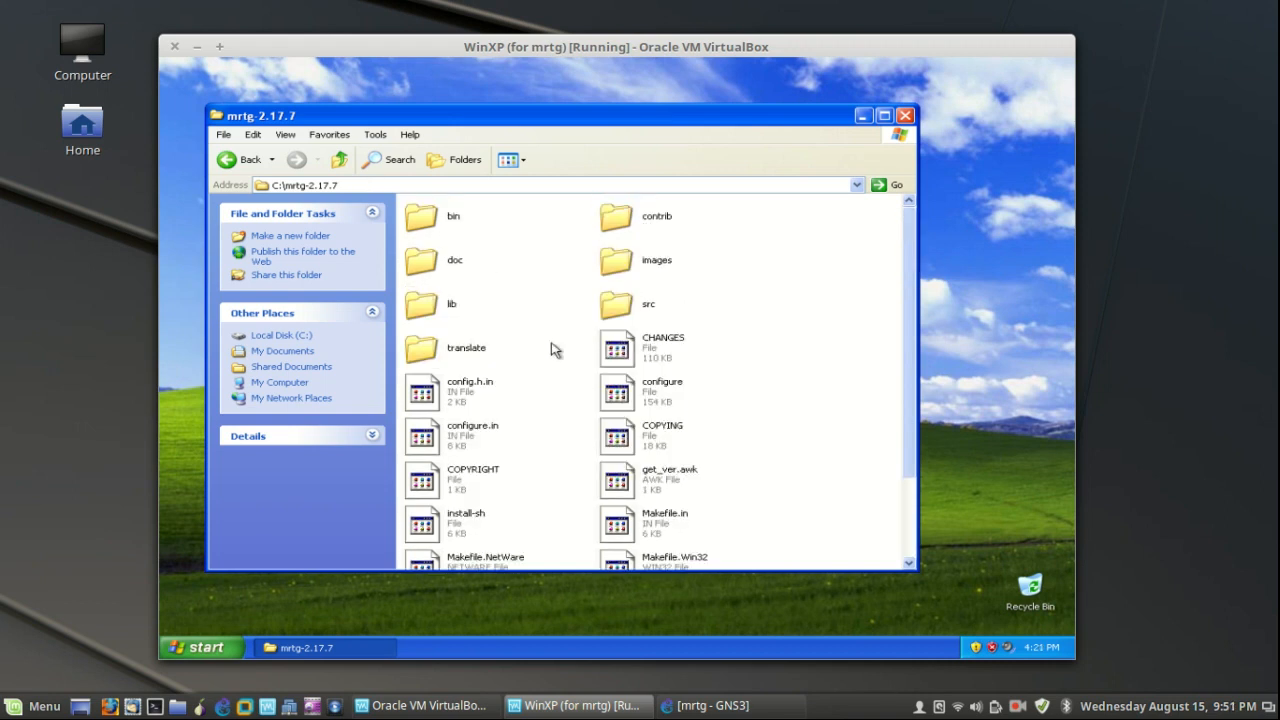
{"action": "left_click", "coordinate": [393, 184]}
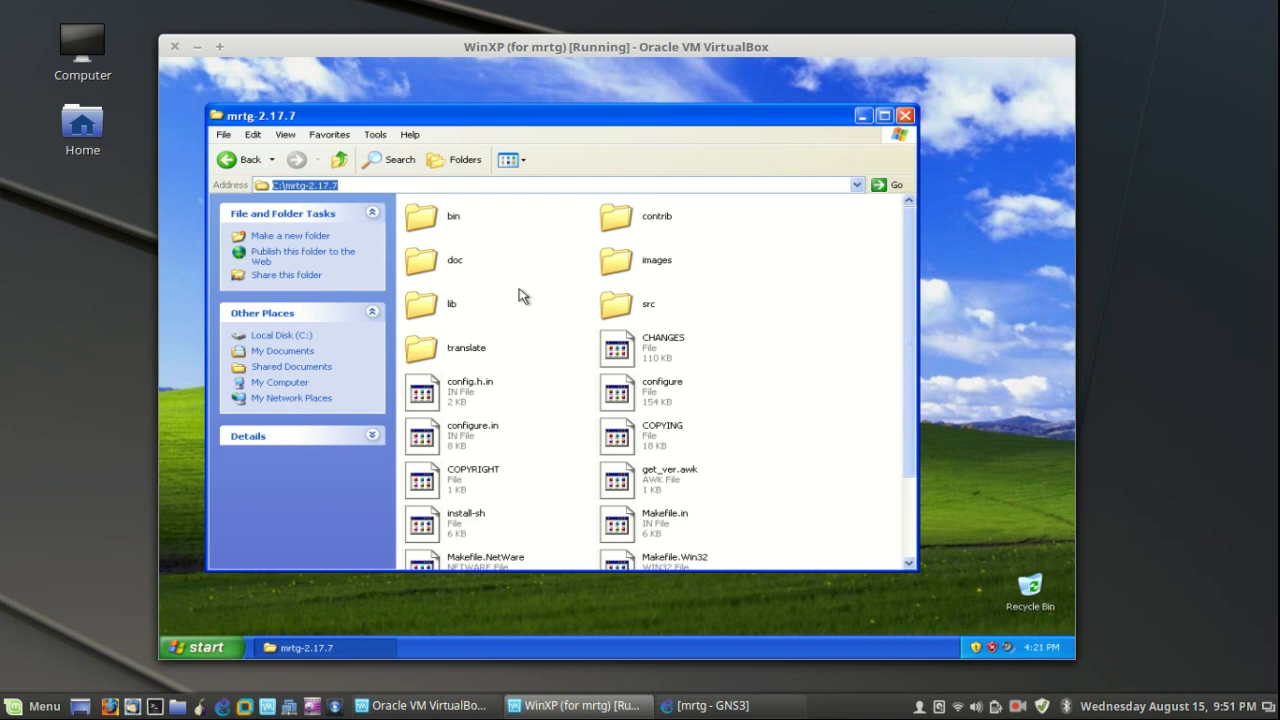
{"action": "left_click", "coordinate": [519, 295]}
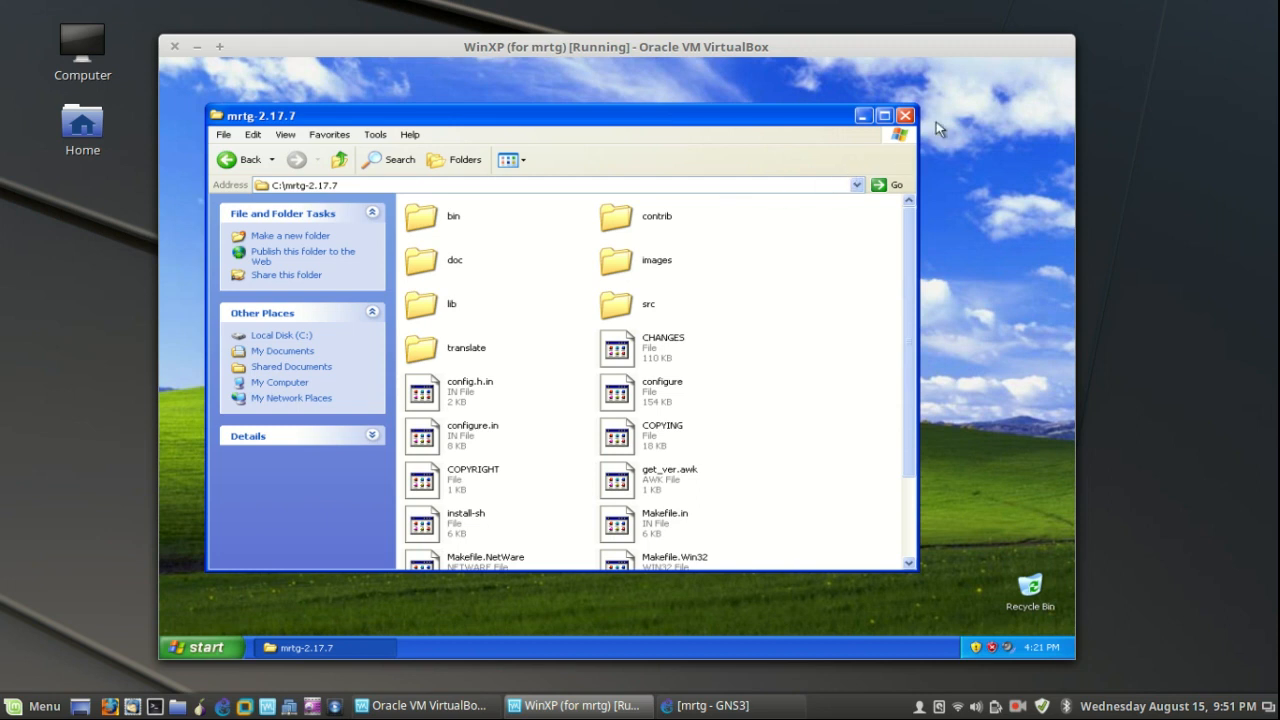
Close the mrtg-2.17.7 window and dismiss the Start menu, leaving the bare desktop
{"action": "left_click", "coordinate": [906, 116]}
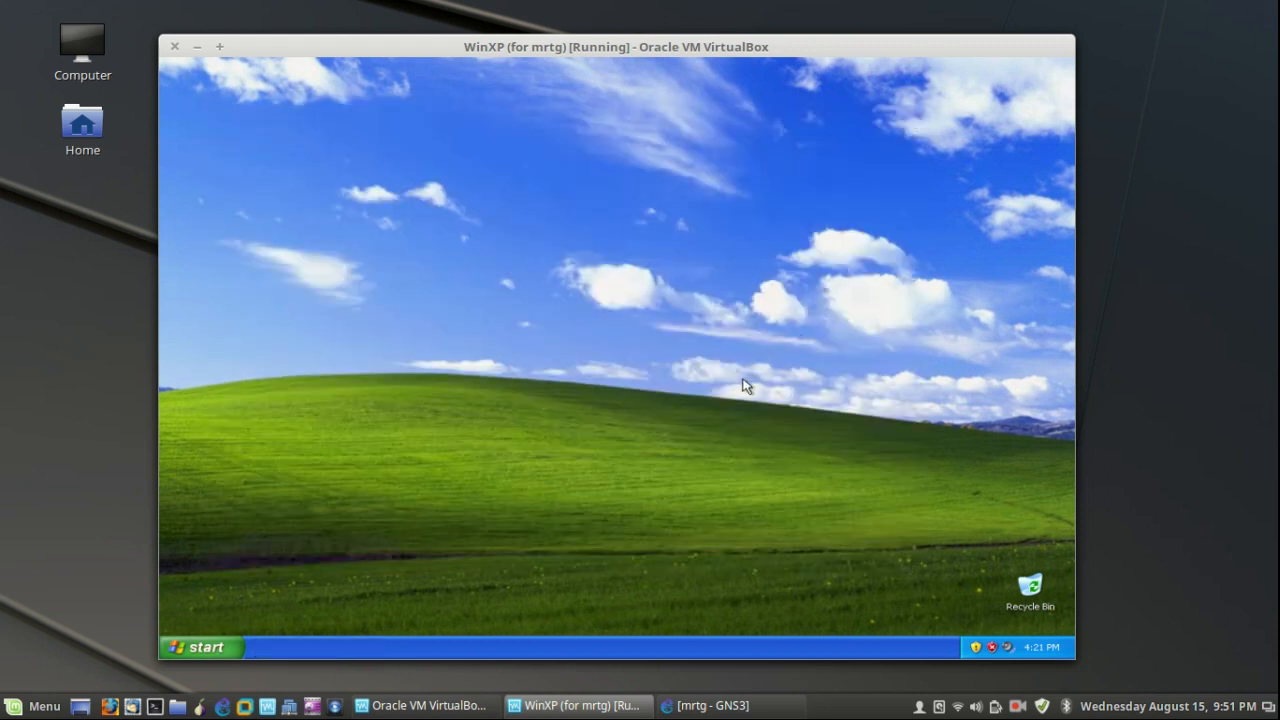
{"action": "left_click", "coordinate": [187, 650]}
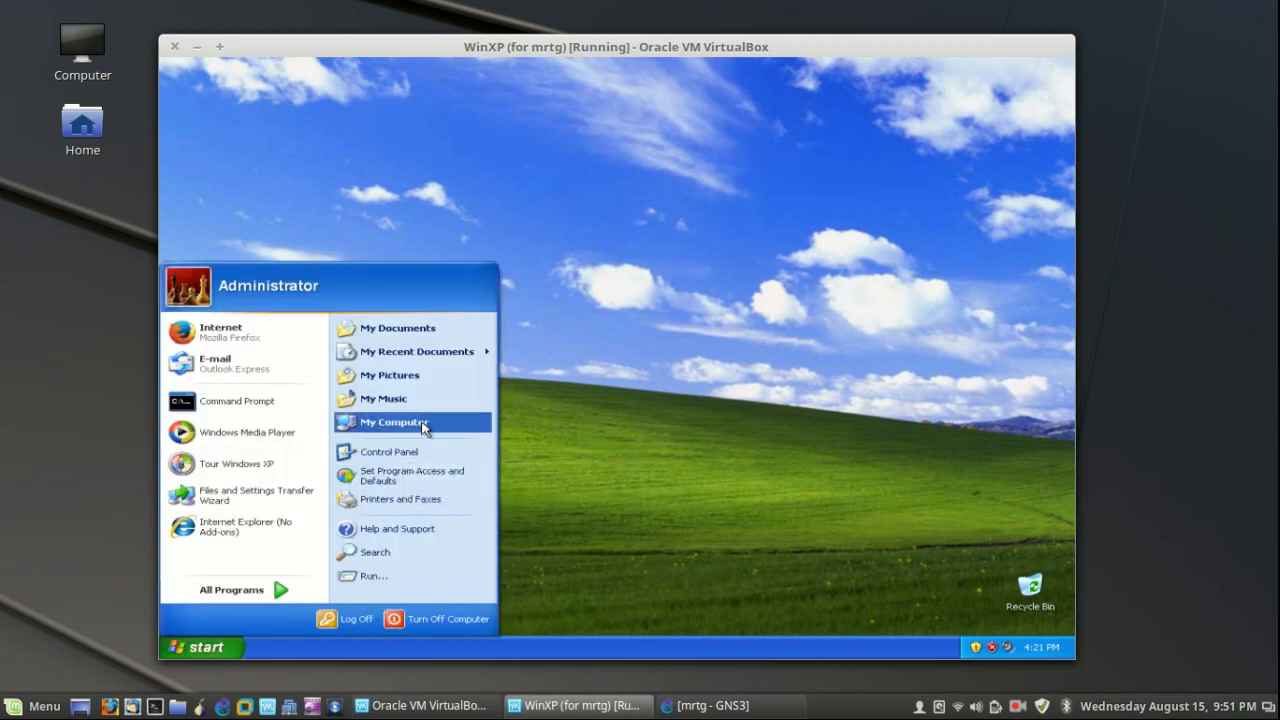
{"action": "left_click", "coordinate": [590, 478]}
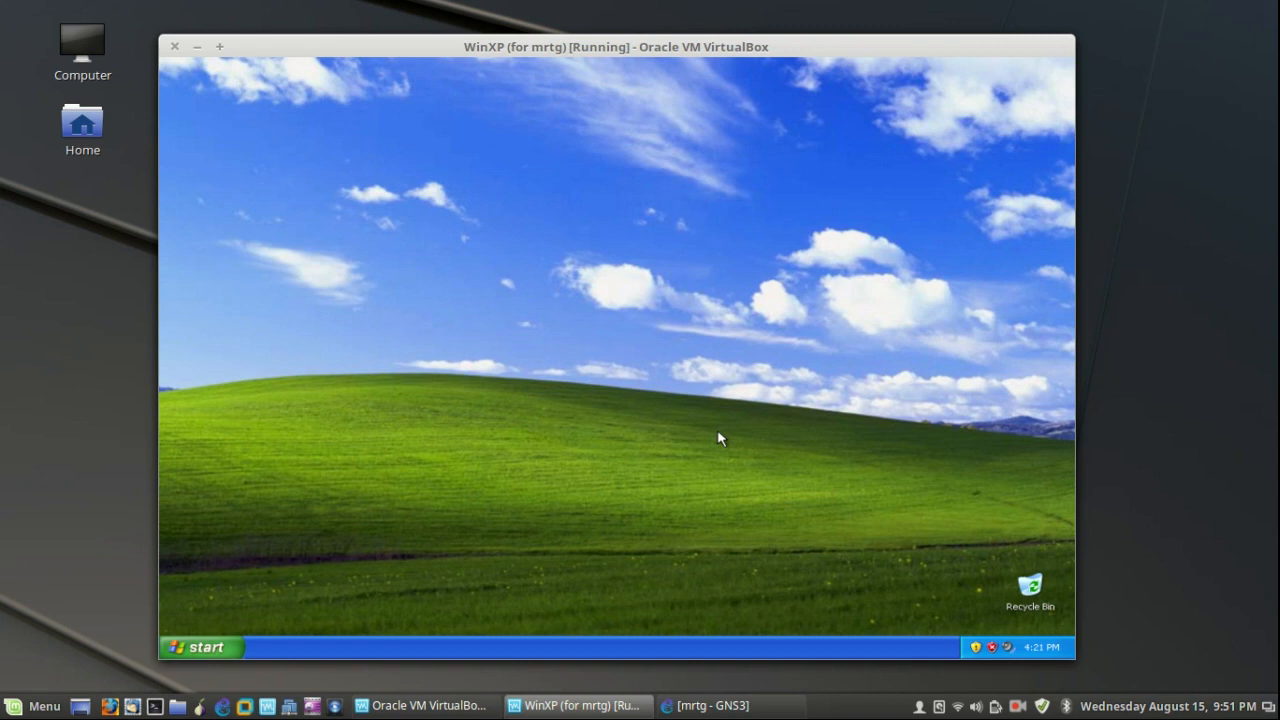
Place a Cisco 7200 router R1 and a Cloud-1 node beside it on the mrtg topology
{"action": "left_click", "coordinate": [705, 705]}
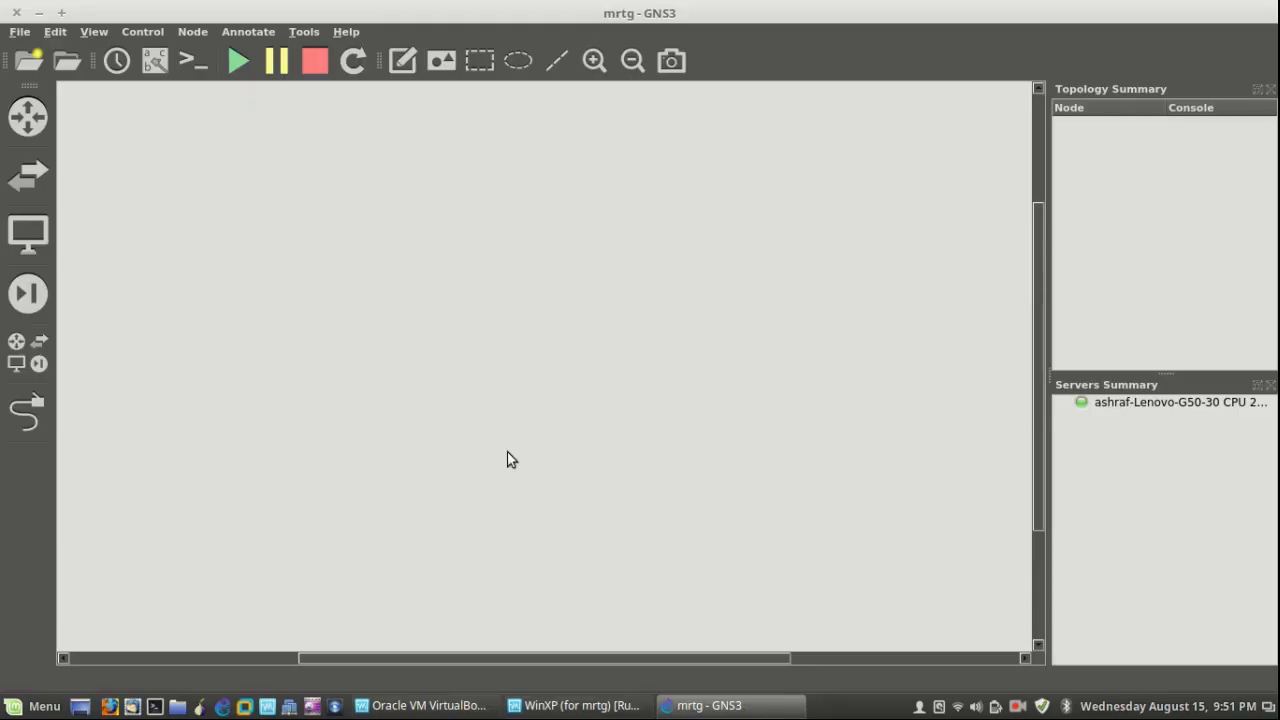
{"action": "left_click", "coordinate": [40, 344]}
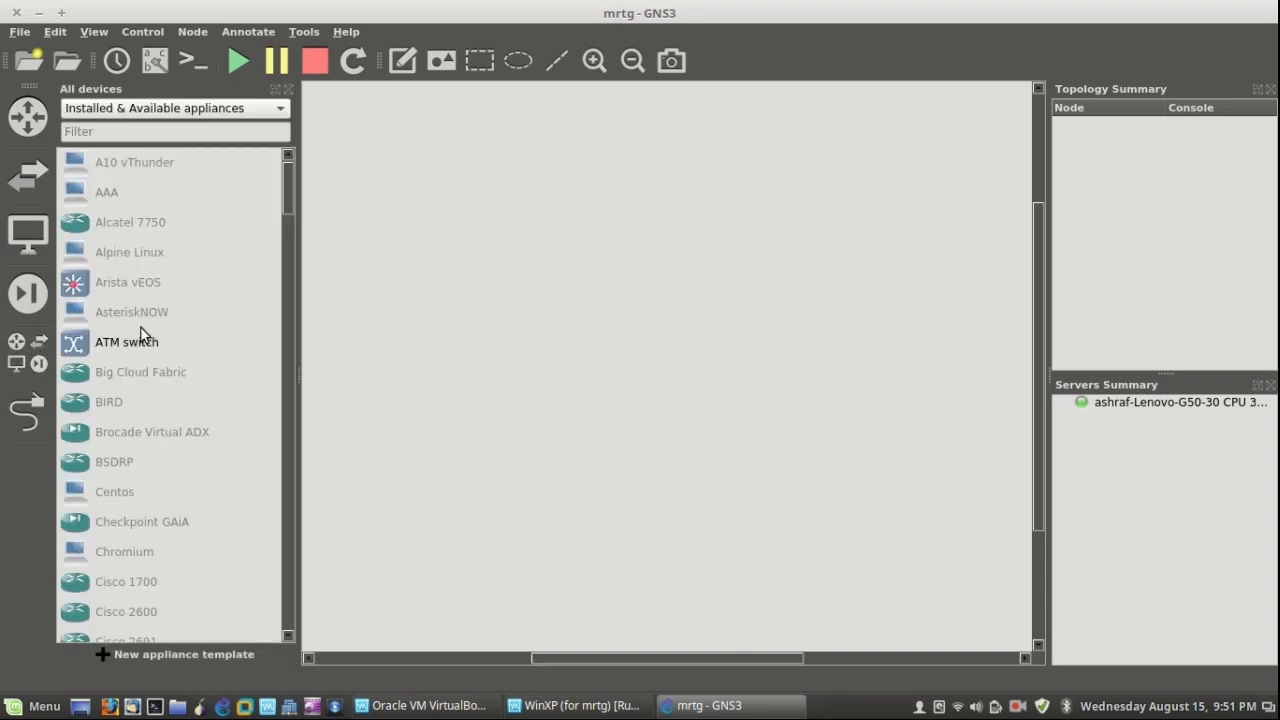
{"action": "scroll", "coordinate": [140, 326], "scroll_direction": "down", "scroll_amount": 6}
{"action": "left_click_drag", "start_coordinate": [109, 292], "coordinate": [508, 345]}
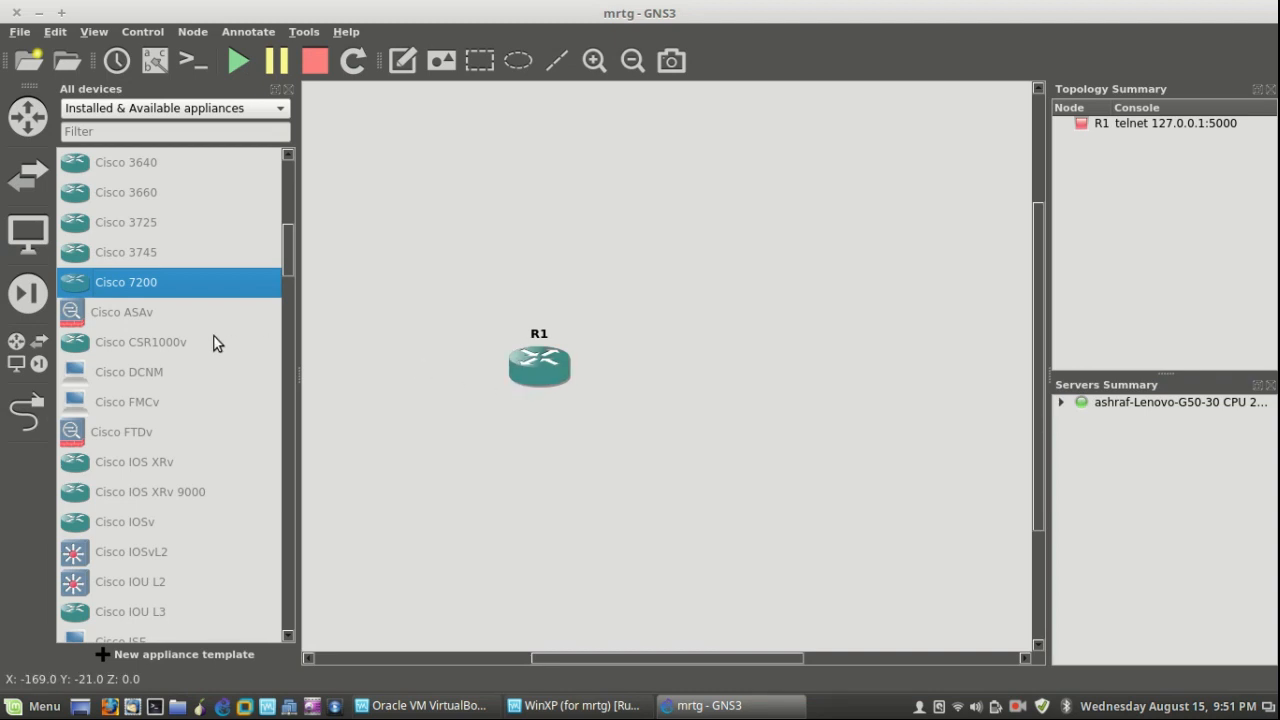
{"action": "scroll", "coordinate": [160, 350], "scroll_direction": "down", "scroll_amount": 4}
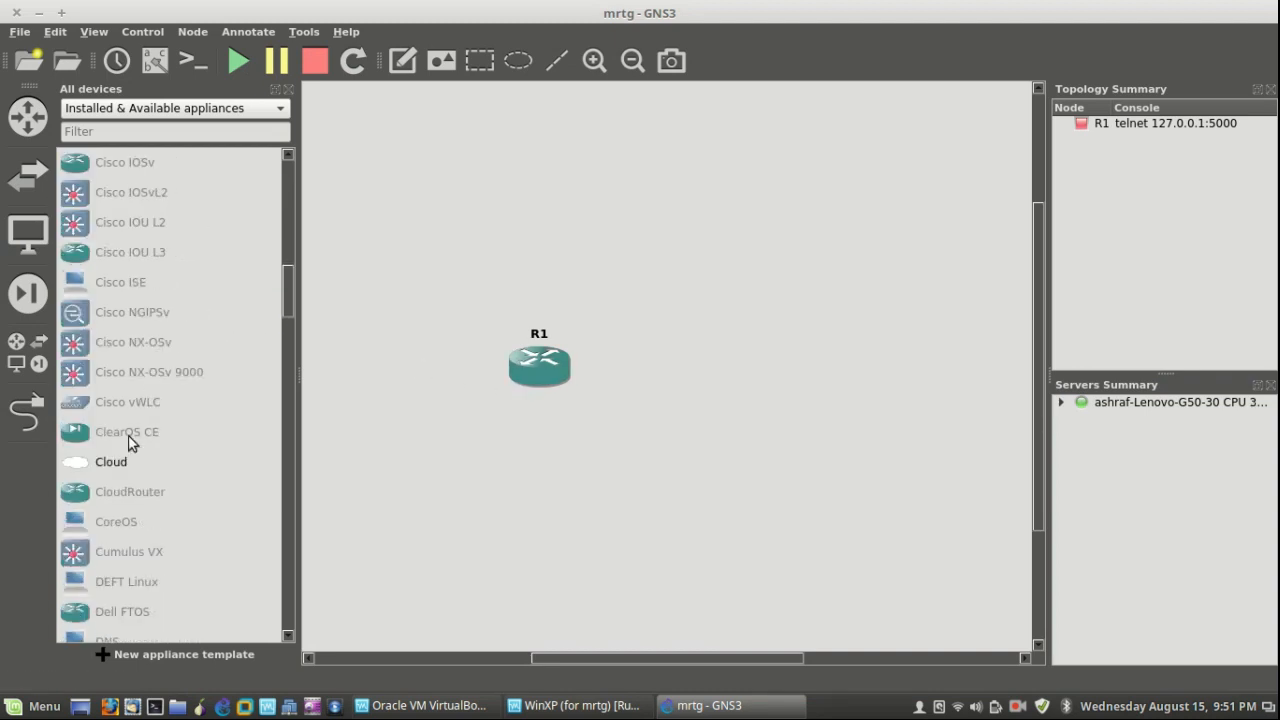
{"action": "left_click_drag", "start_coordinate": [104, 462], "coordinate": [782, 343]}
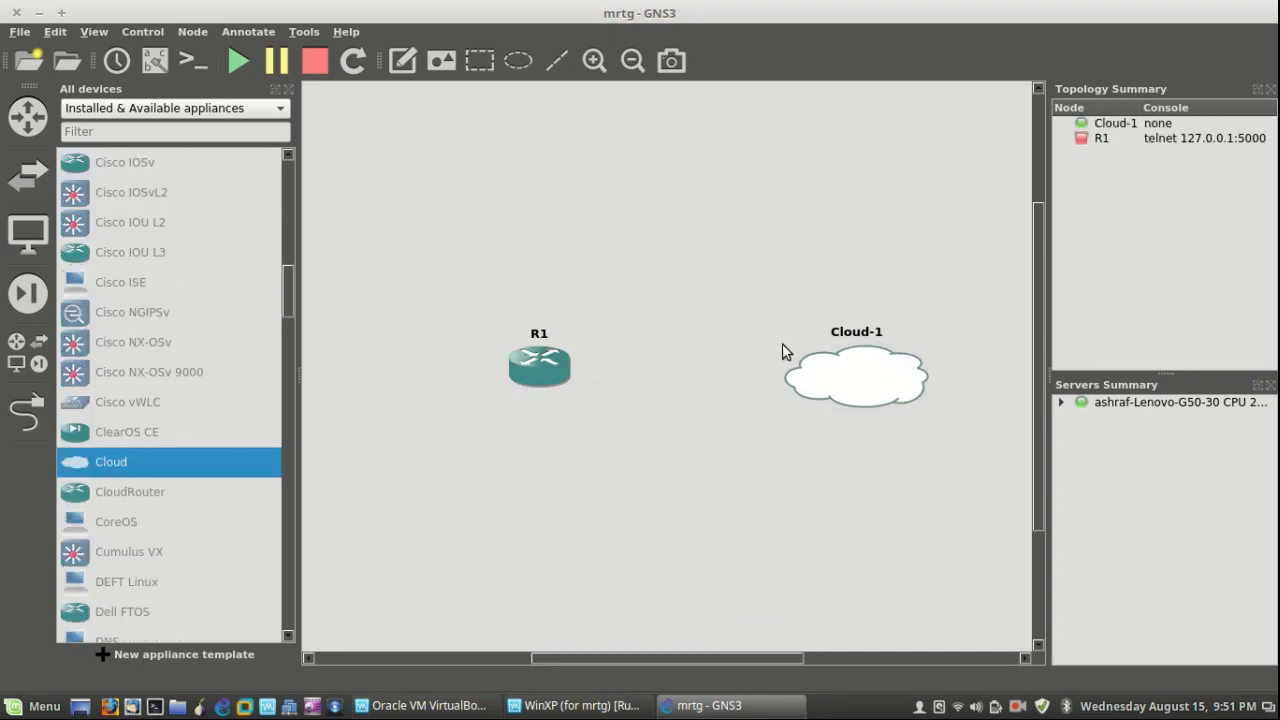
{"action": "left_click_drag", "start_coordinate": [853, 369], "coordinate": [770, 358]}
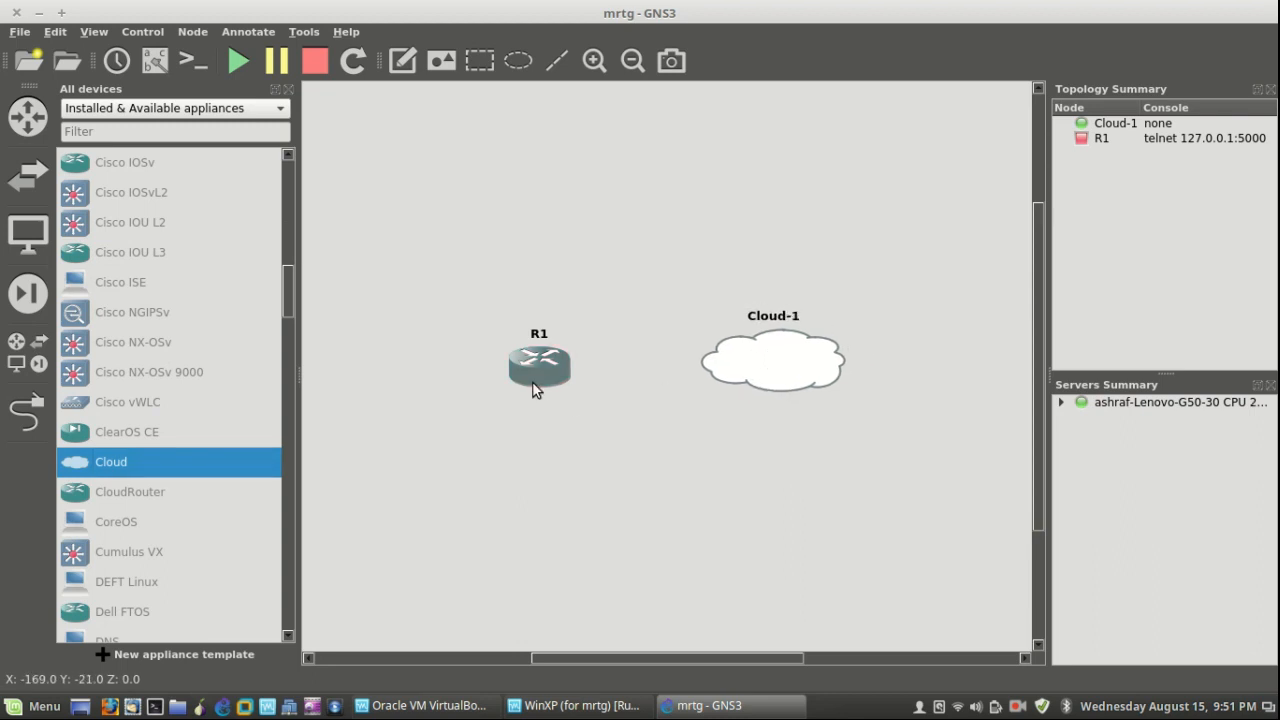
Raise the WinXP VM window, then minimize it to reveal the topology again
{"action": "mouse_move", "coordinate": [538, 380]}
{"action": "left_click", "coordinate": [564, 706]}
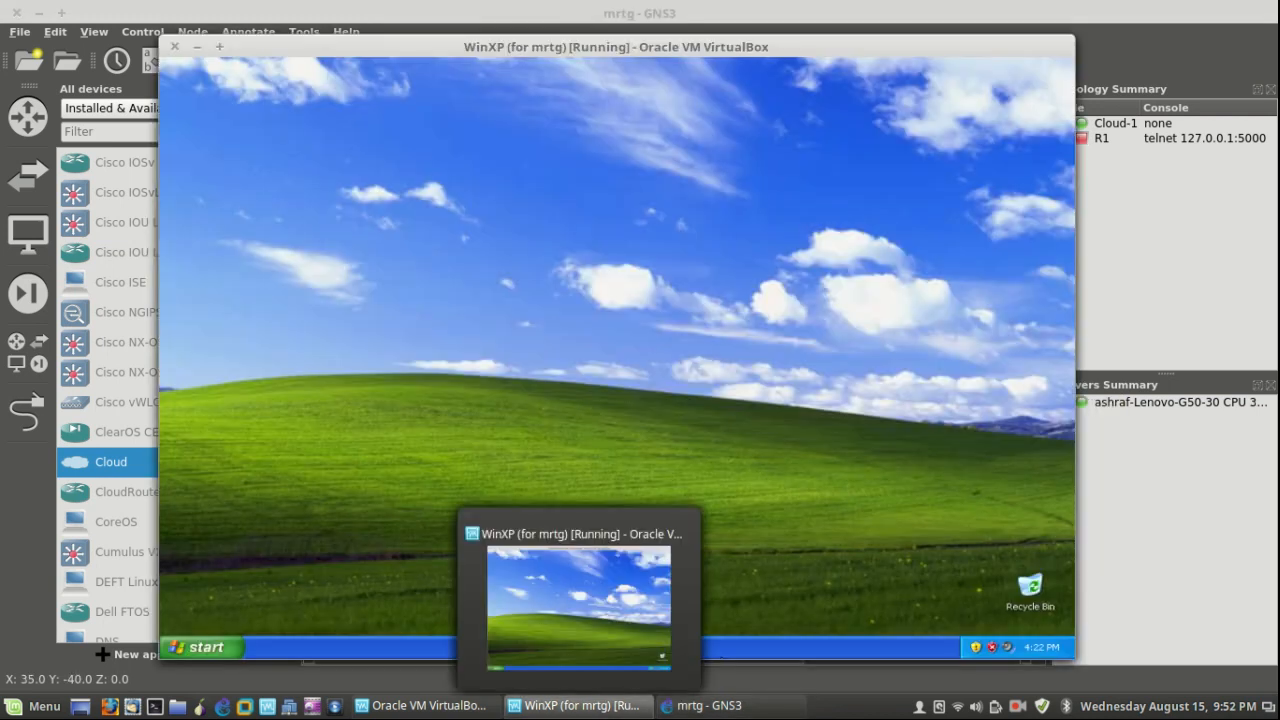
{"action": "left_click", "coordinate": [570, 705]}
Add the vboxnet0 host interface to Cloud-1's Ethernet interfaces, then raise the WinXP VM window
{"action": "right_click", "coordinate": [777, 379]}
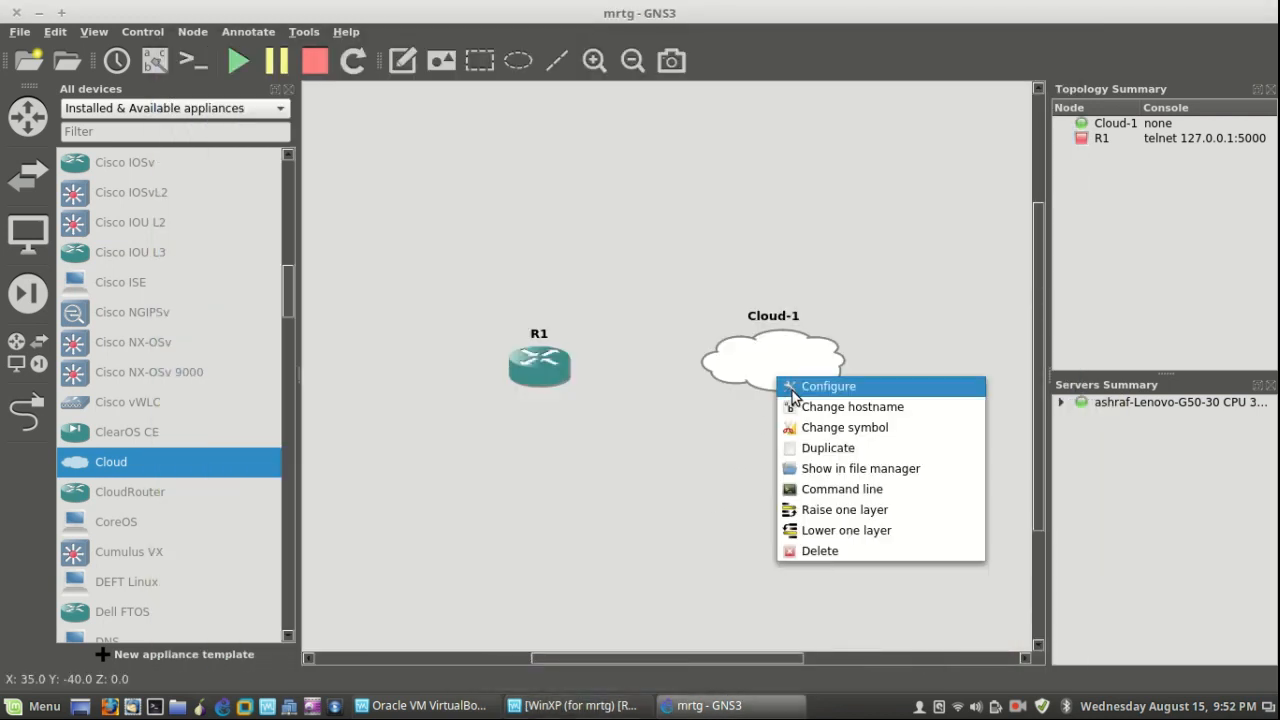
{"action": "left_click", "coordinate": [792, 386]}
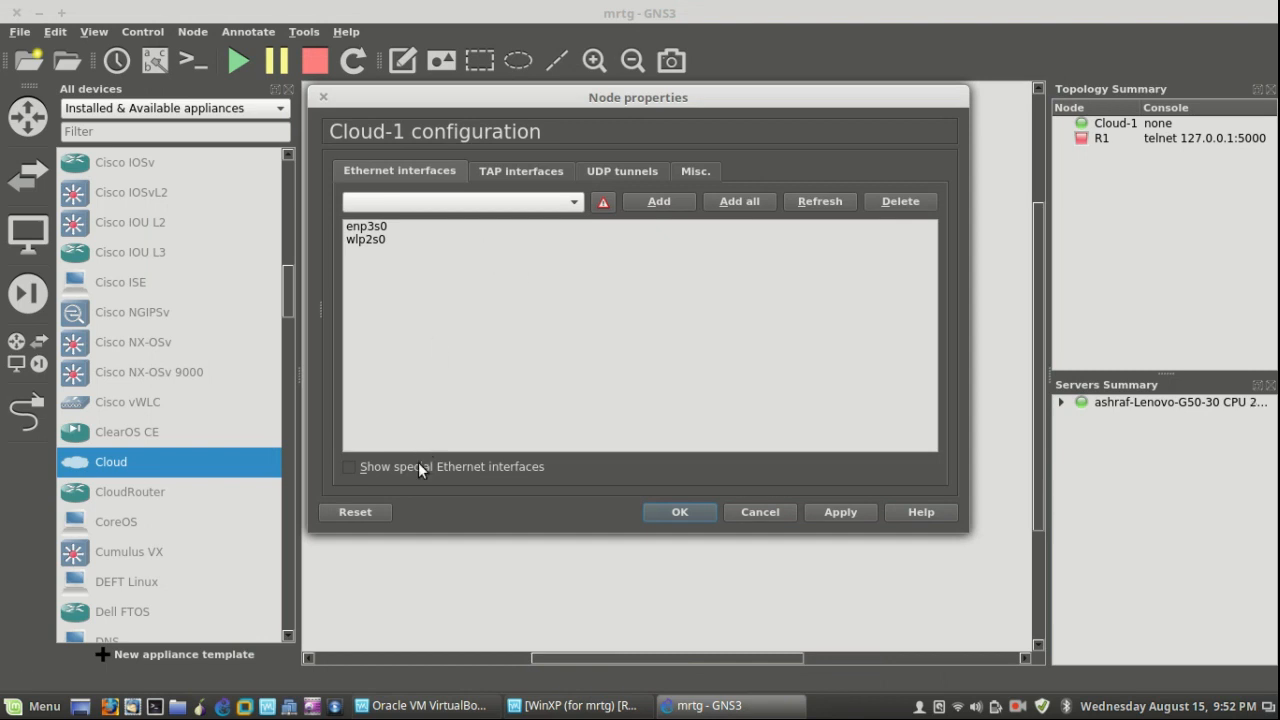
{"action": "left_click", "coordinate": [575, 203]}
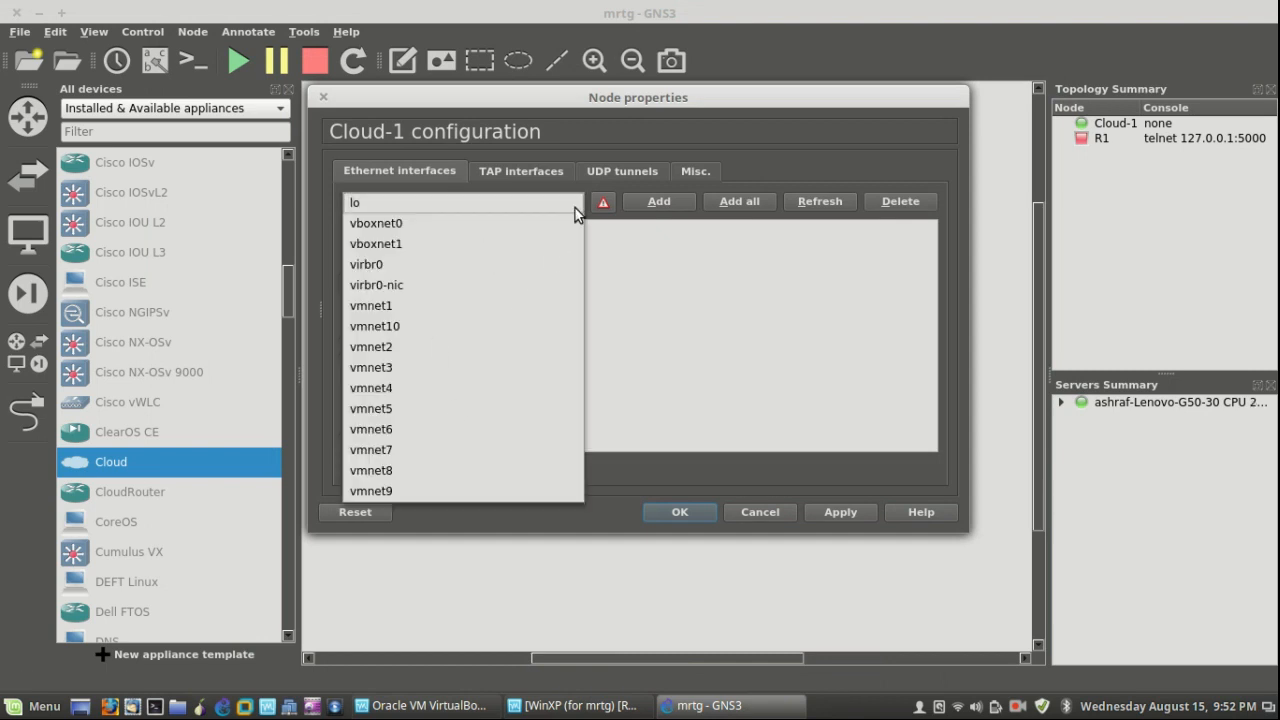
{"action": "left_click", "coordinate": [466, 223]}
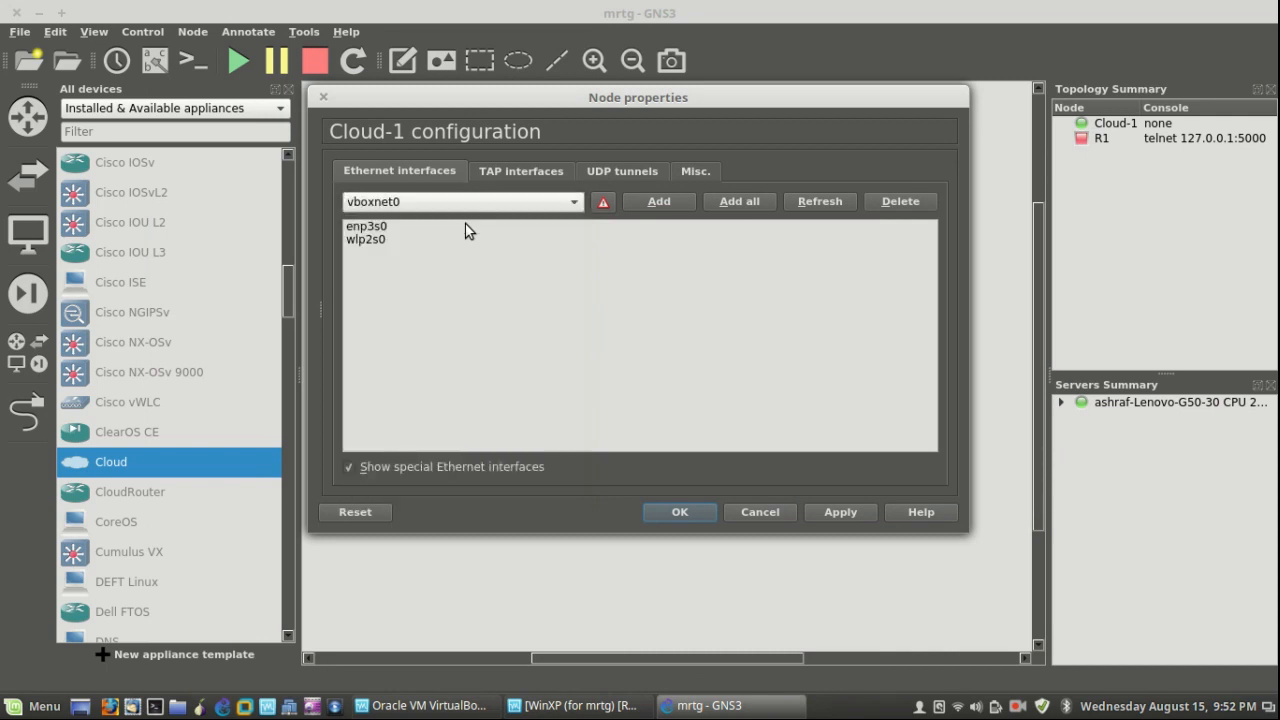
{"action": "left_click", "coordinate": [659, 204]}
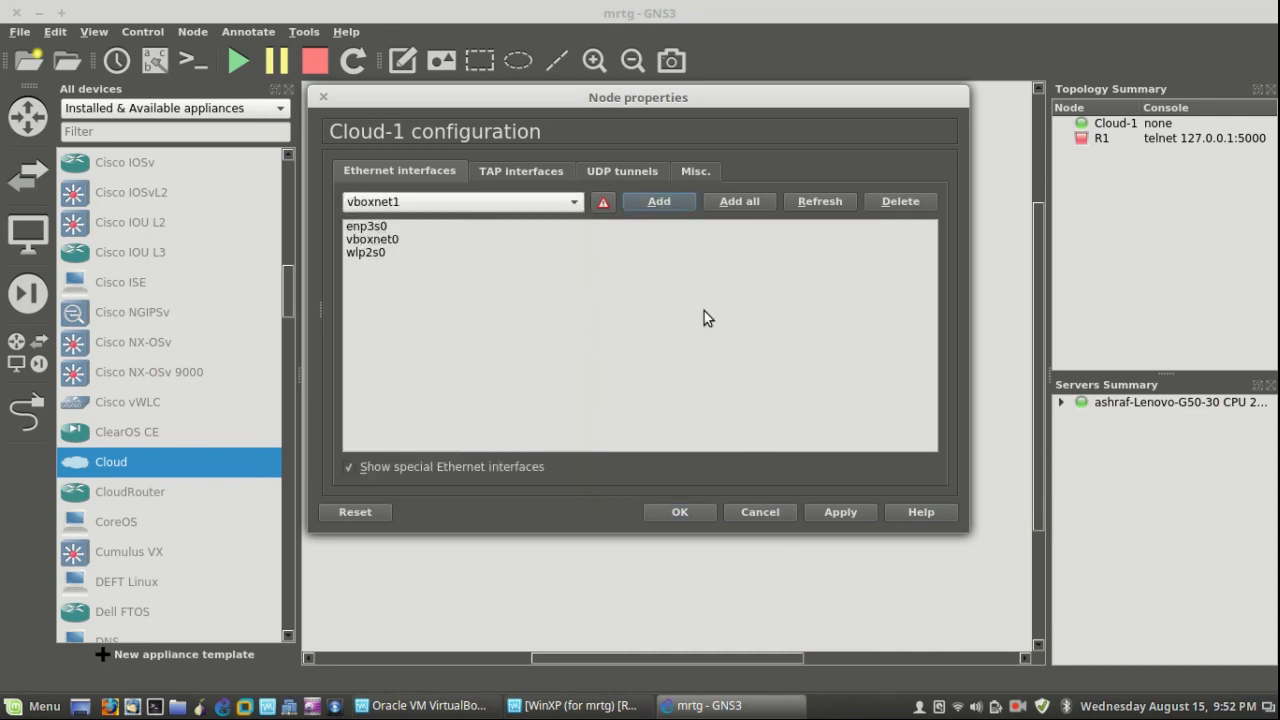
{"action": "left_click", "coordinate": [818, 511]}
{"action": "left_click", "coordinate": [656, 505]}
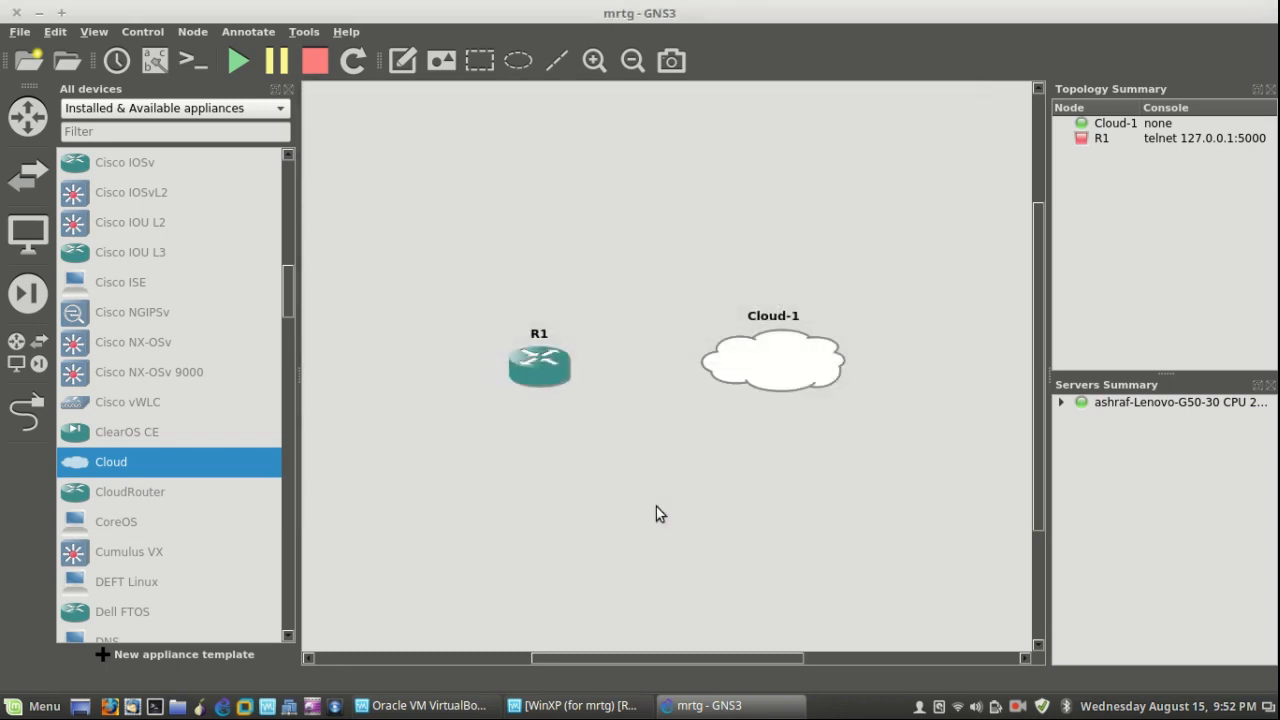
{"action": "left_click", "coordinate": [575, 705]}
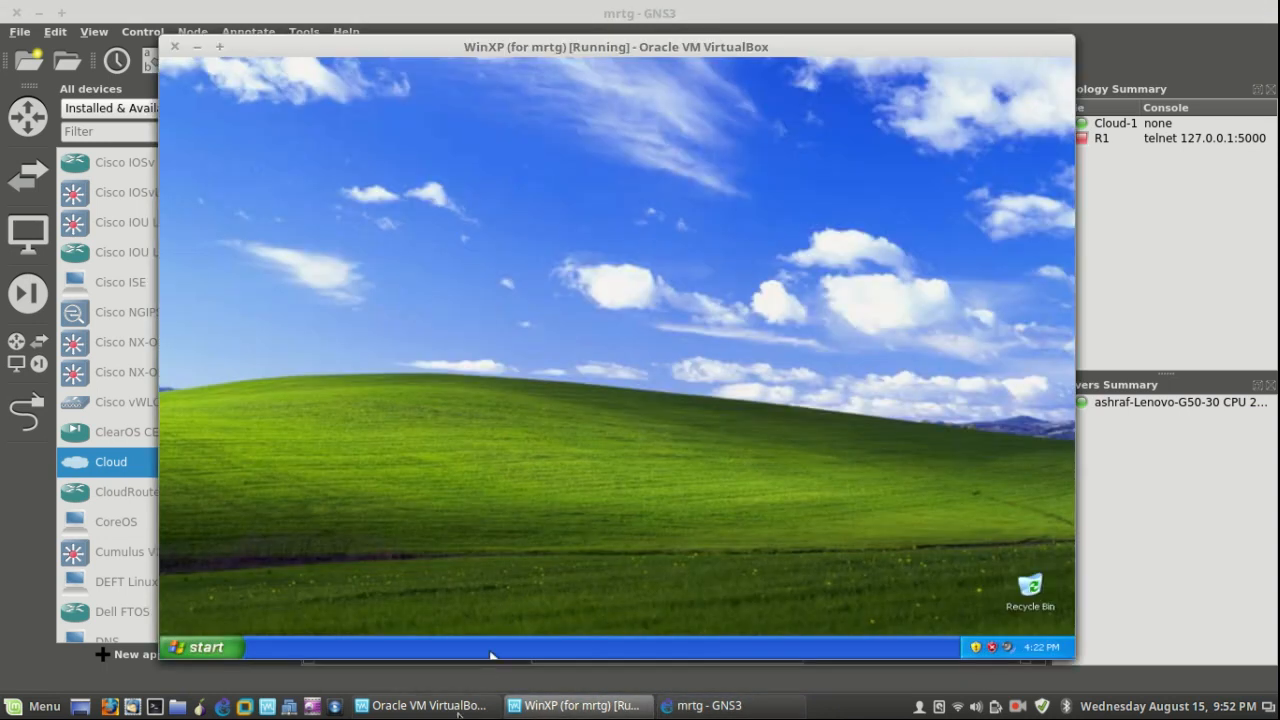
Confirm WinXP's Adapter 1 is a Host-only Adapter on vboxnet0, then return to GNS3
{"action": "left_click", "coordinate": [428, 705]}
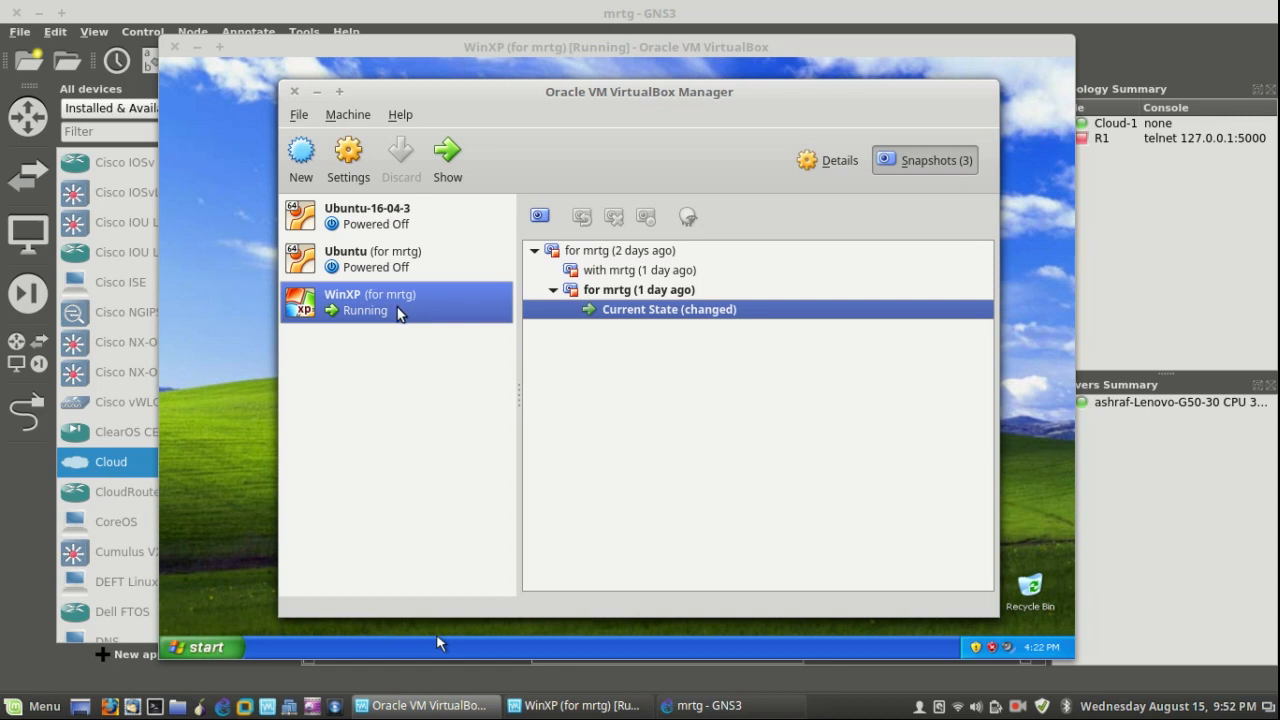
{"action": "left_click", "coordinate": [360, 175]}
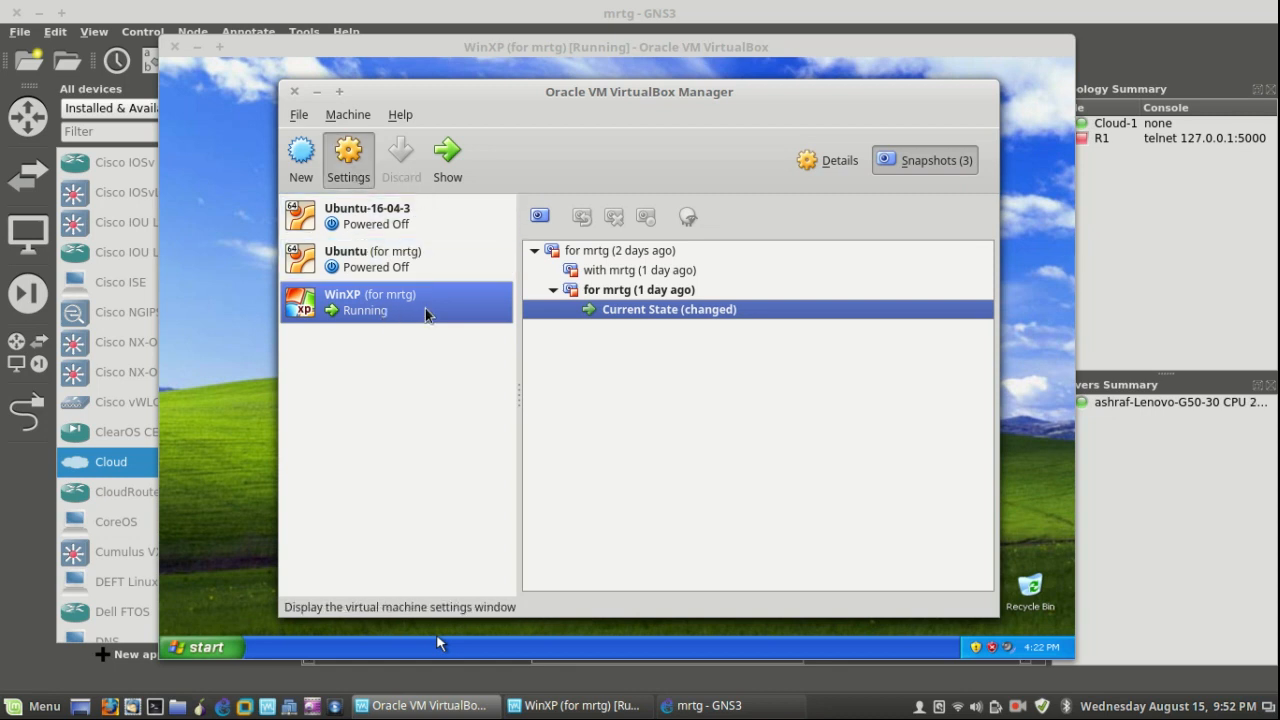
{"action": "left_click", "coordinate": [367, 294]}
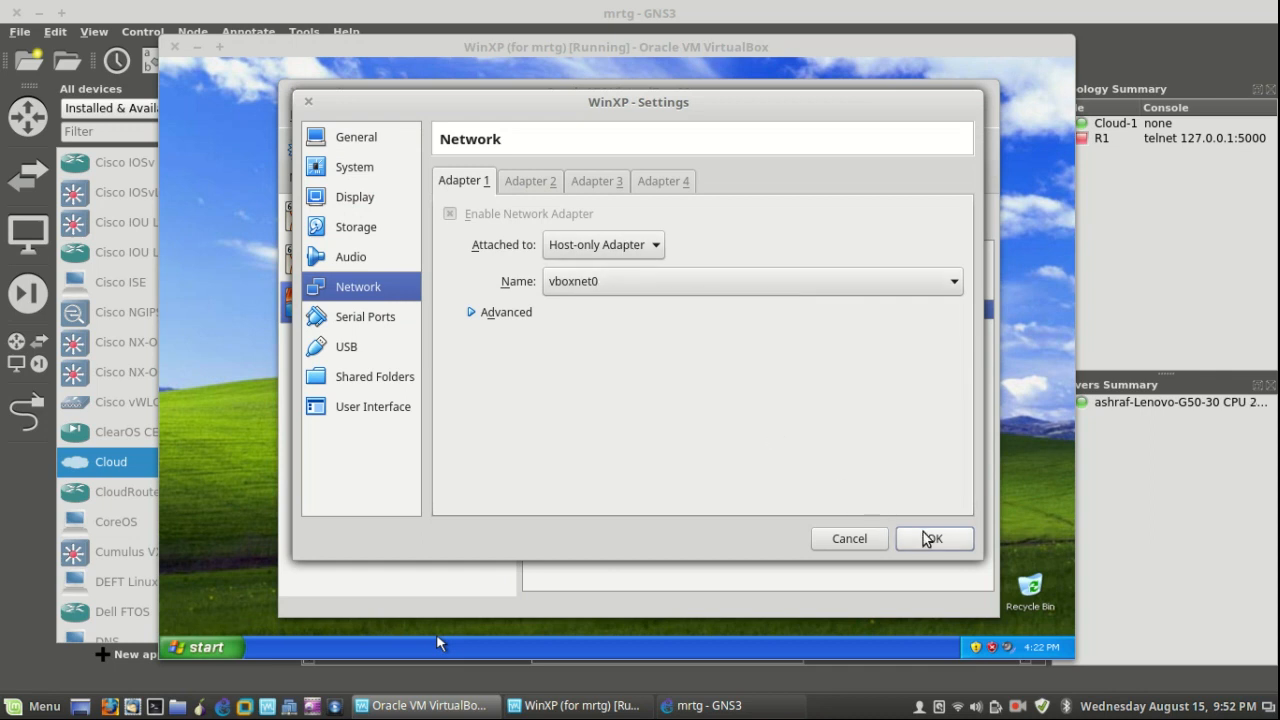
{"action": "left_click", "coordinate": [705, 705]}
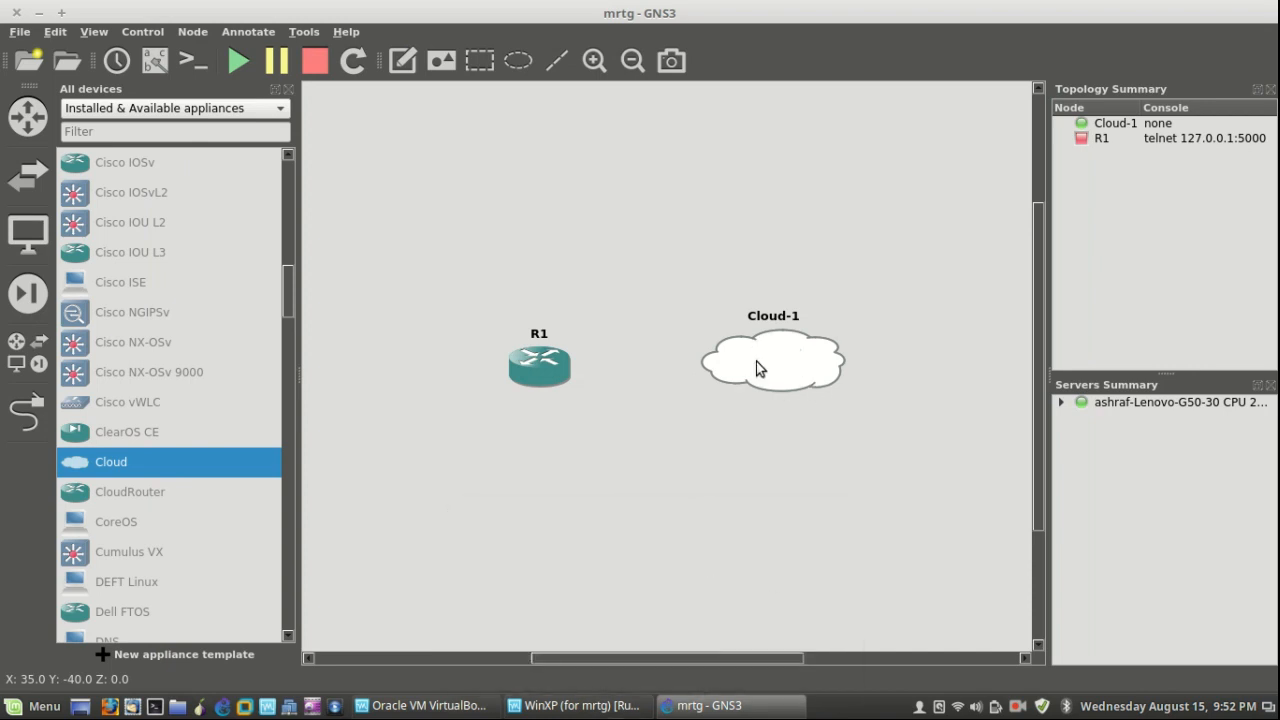
Change Cloud-1's symbol to the server icon and shift its label left
{"action": "left_click", "coordinate": [289, 88]}
{"action": "right_click", "coordinate": [628, 320]}
{"action": "left_click", "coordinate": [666, 357]}
{"action": "right_click", "coordinate": [617, 373]}
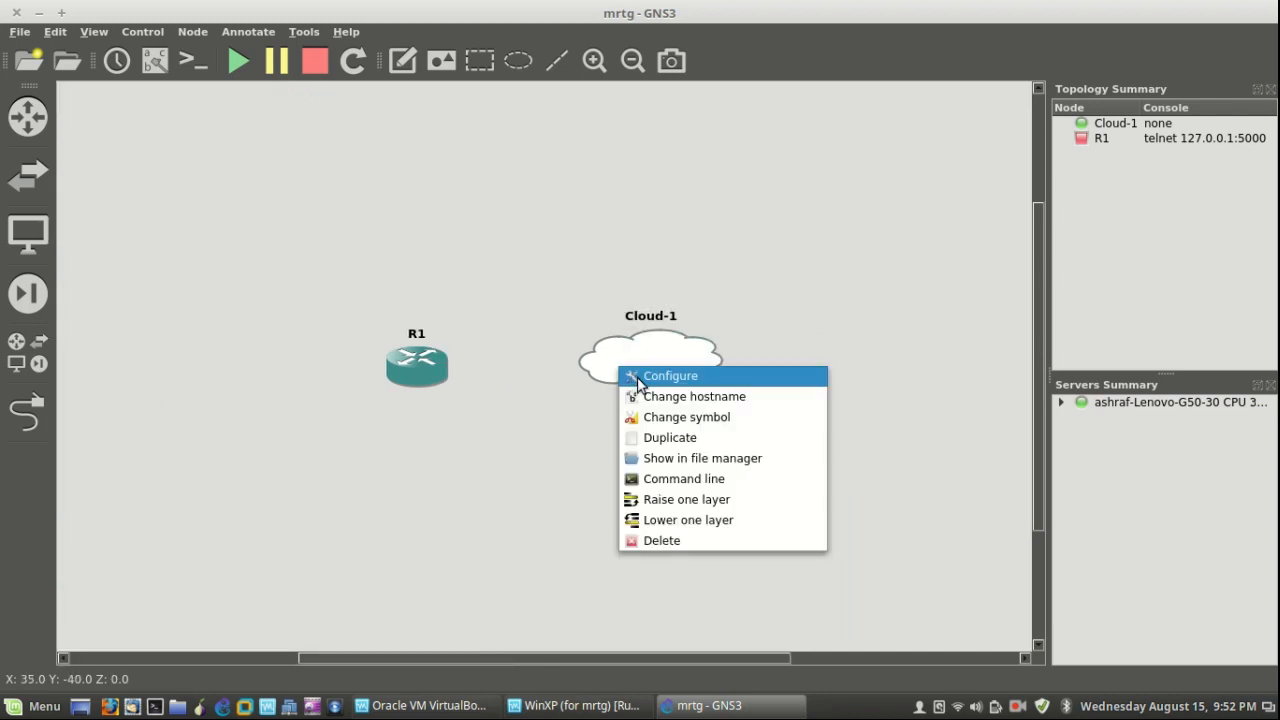
{"action": "left_click", "coordinate": [661, 415]}
{"action": "scroll", "coordinate": [588, 360], "scroll_direction": "down", "scroll_amount": 10}
{"action": "scroll", "coordinate": [562, 362], "scroll_direction": "down", "scroll_amount": 10}
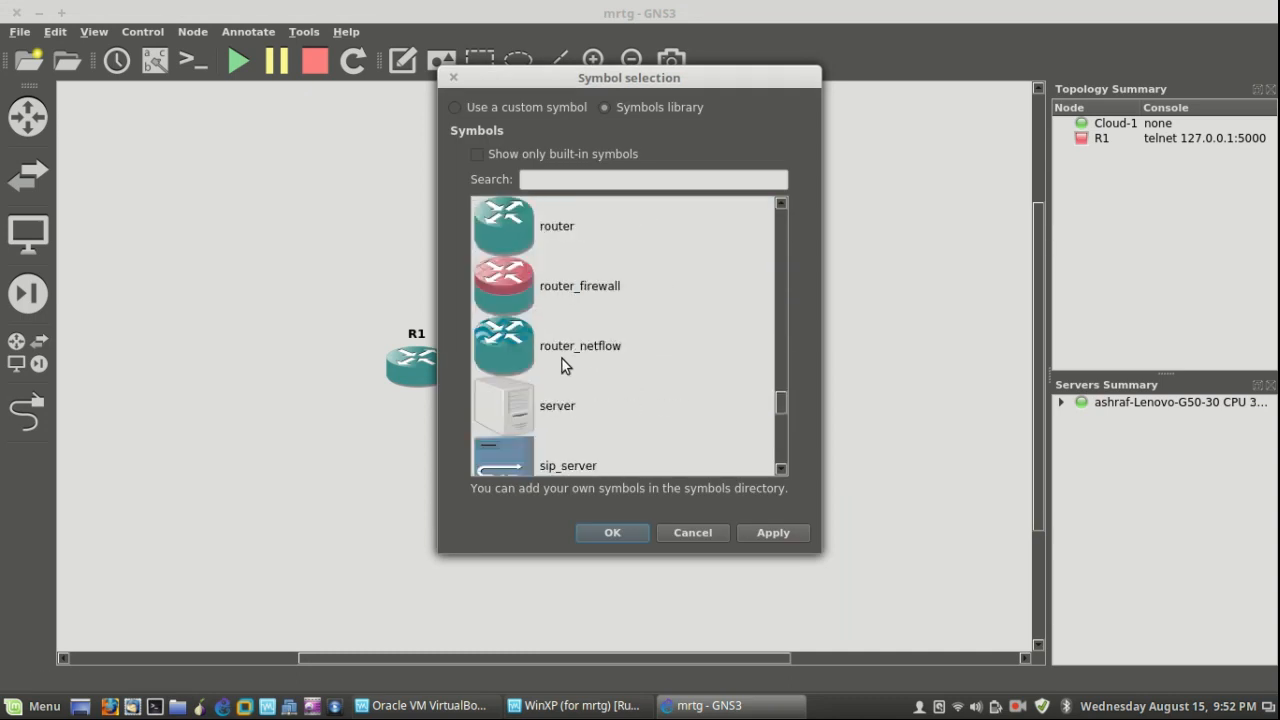
{"action": "scroll", "coordinate": [562, 359], "scroll_direction": "up", "scroll_amount": 6}
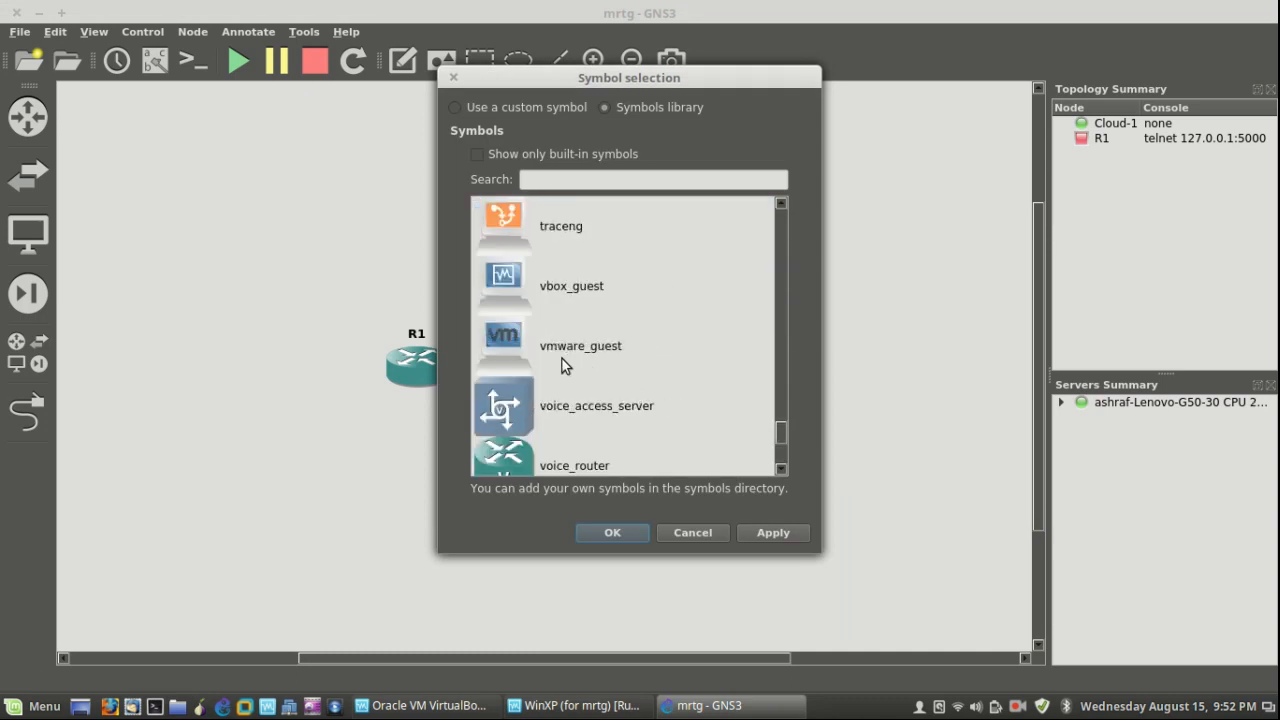
{"action": "left_click", "coordinate": [519, 299]}
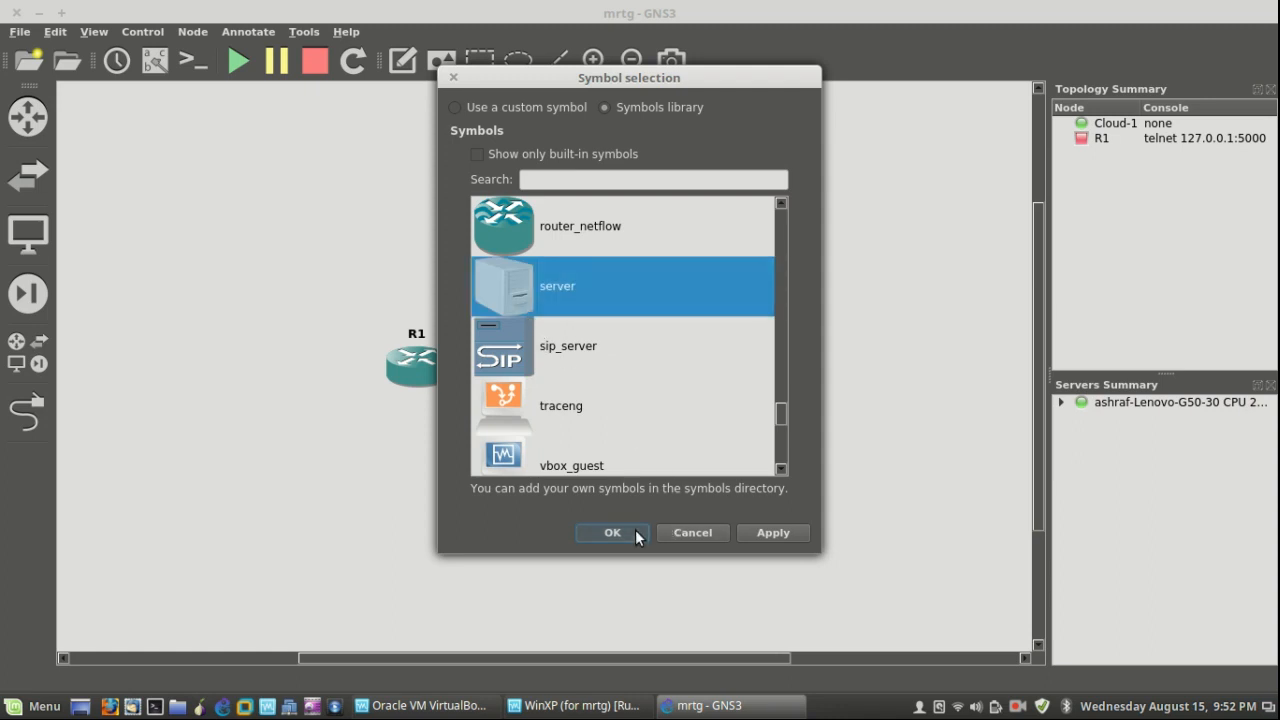
{"action": "left_click", "coordinate": [635, 531]}
{"action": "left_click_drag", "start_coordinate": [642, 320], "coordinate": [598, 318]}
Rename Cloud-1 to 'Server' in its configuration
{"action": "right_click", "coordinate": [607, 370]}
{"action": "left_click", "coordinate": [626, 378]}
{"action": "left_click", "coordinate": [683, 172]}
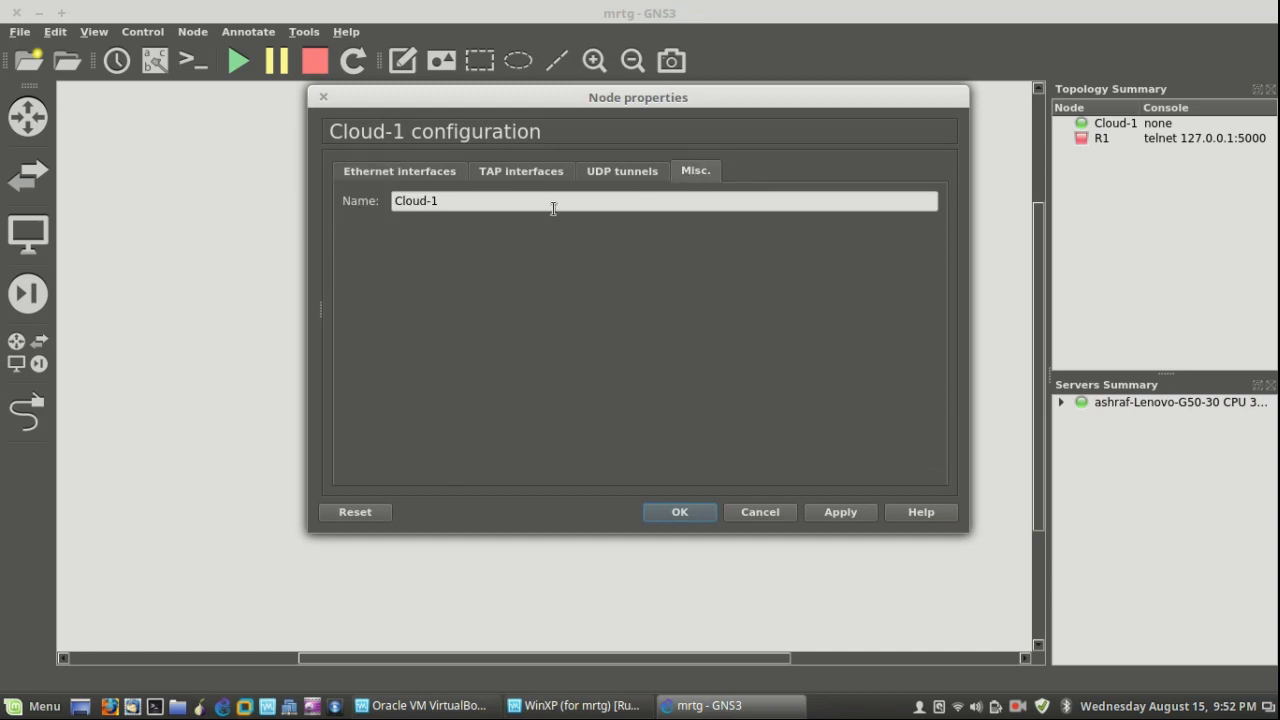
{"action": "left_click_drag", "start_coordinate": [442, 204], "coordinate": [384, 190]}
{"action": "type", "text": "Server"}
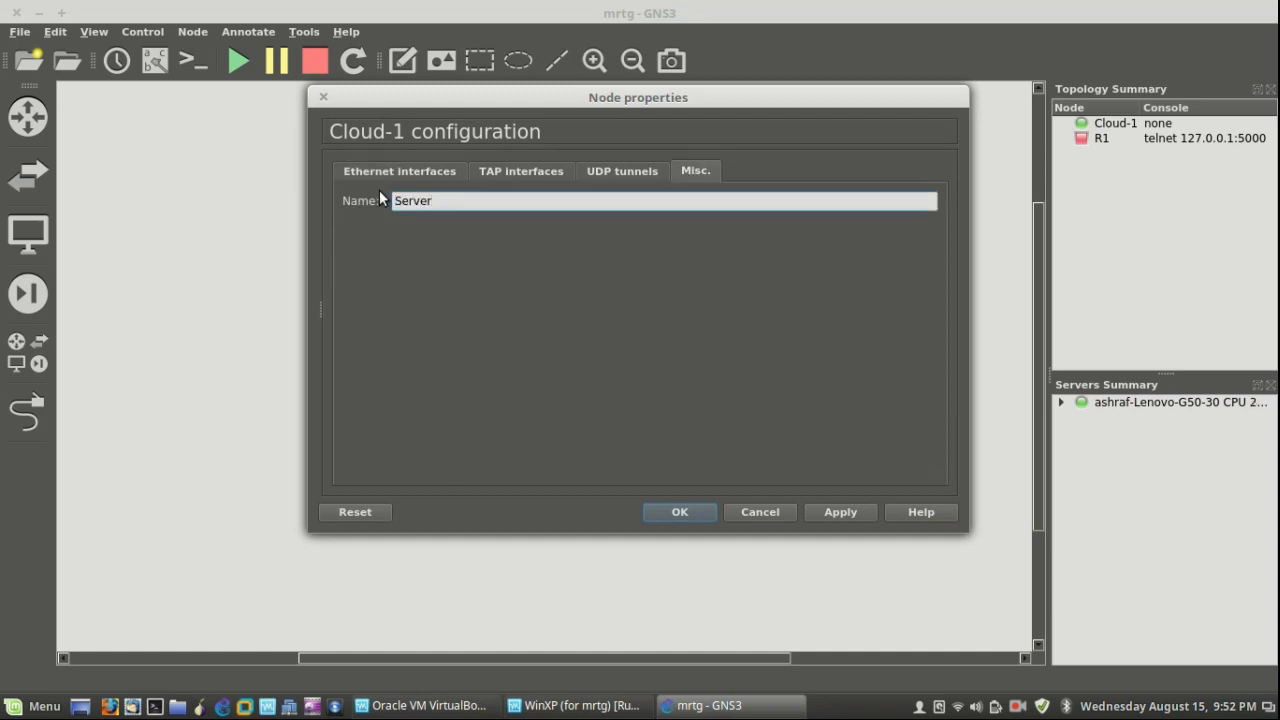
{"action": "left_click", "coordinate": [681, 511]}
Start a link from R1's FastEthernet0/0 to the Server node
{"action": "left_click", "coordinate": [28, 410]}
{"action": "left_click", "coordinate": [406, 370]}
{"action": "left_click", "coordinate": [430, 378]}
{"action": "left_click", "coordinate": [596, 368]}
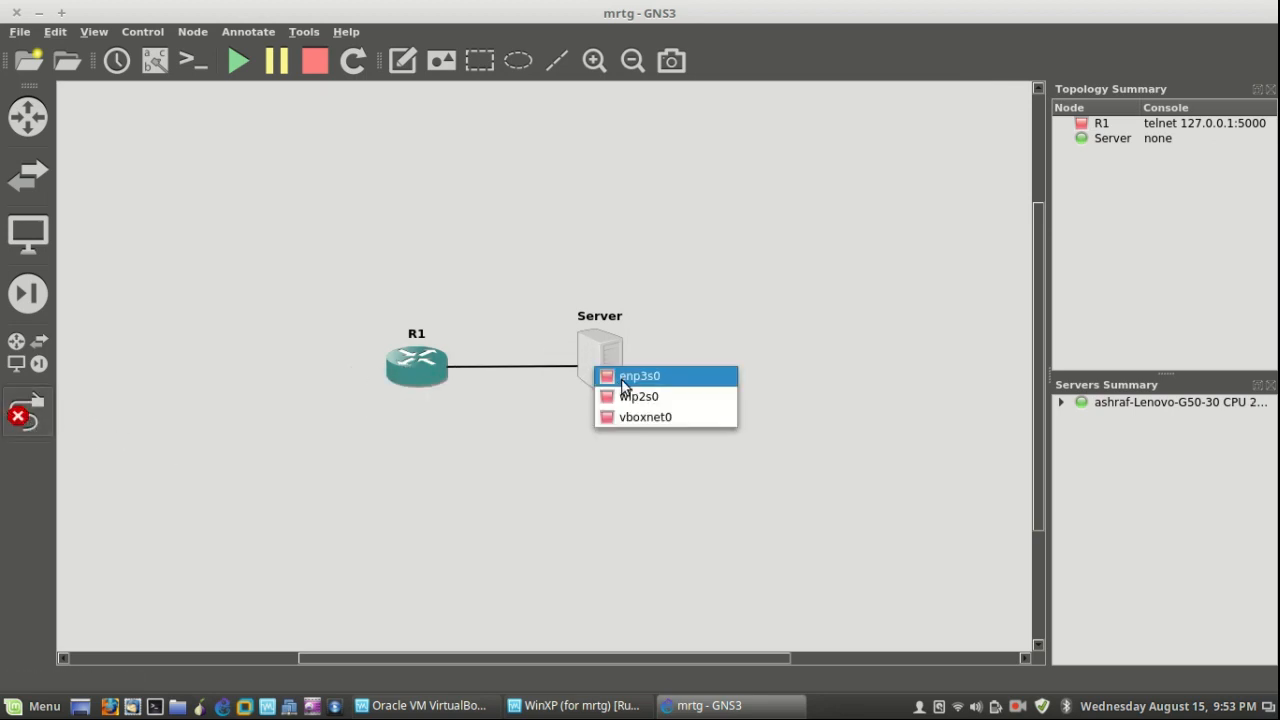
Attach the link to Server's vboxnet0, leave link mode, and nudge R1 slightly up-left
{"action": "left_click", "coordinate": [689, 421]}
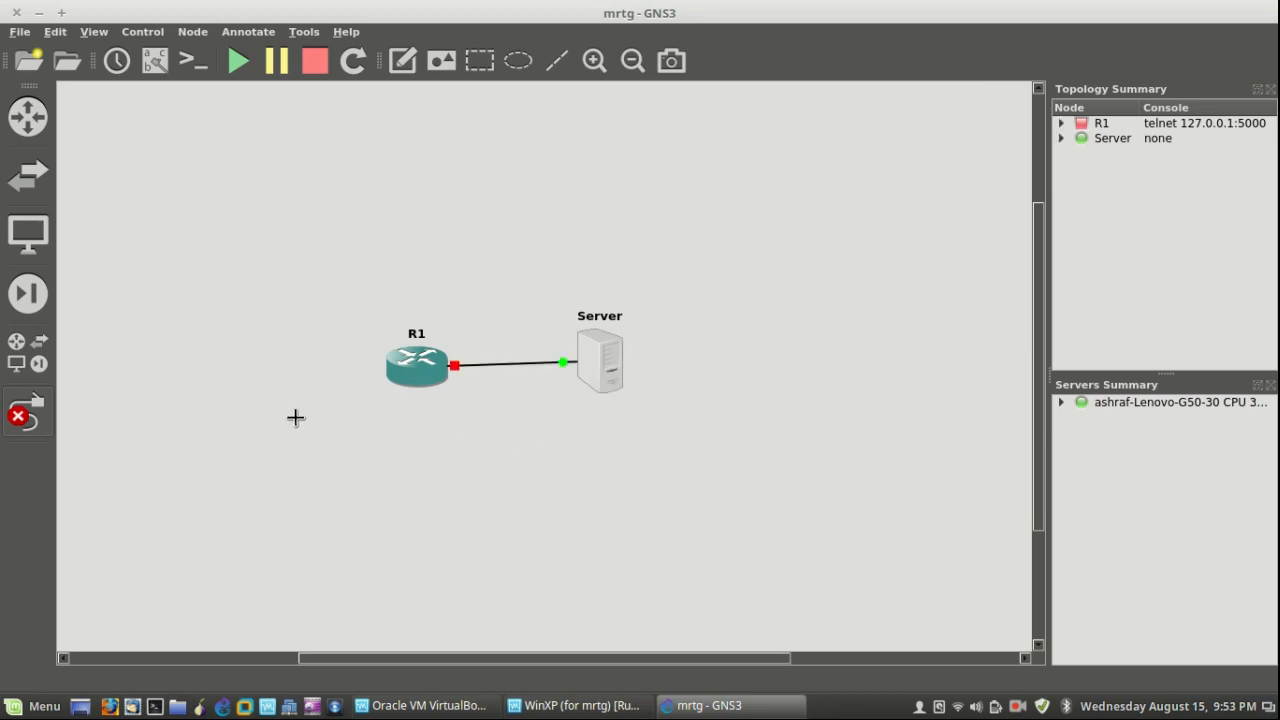
{"action": "left_click", "coordinate": [33, 415]}
{"action": "mouse_move", "coordinate": [417, 373]}
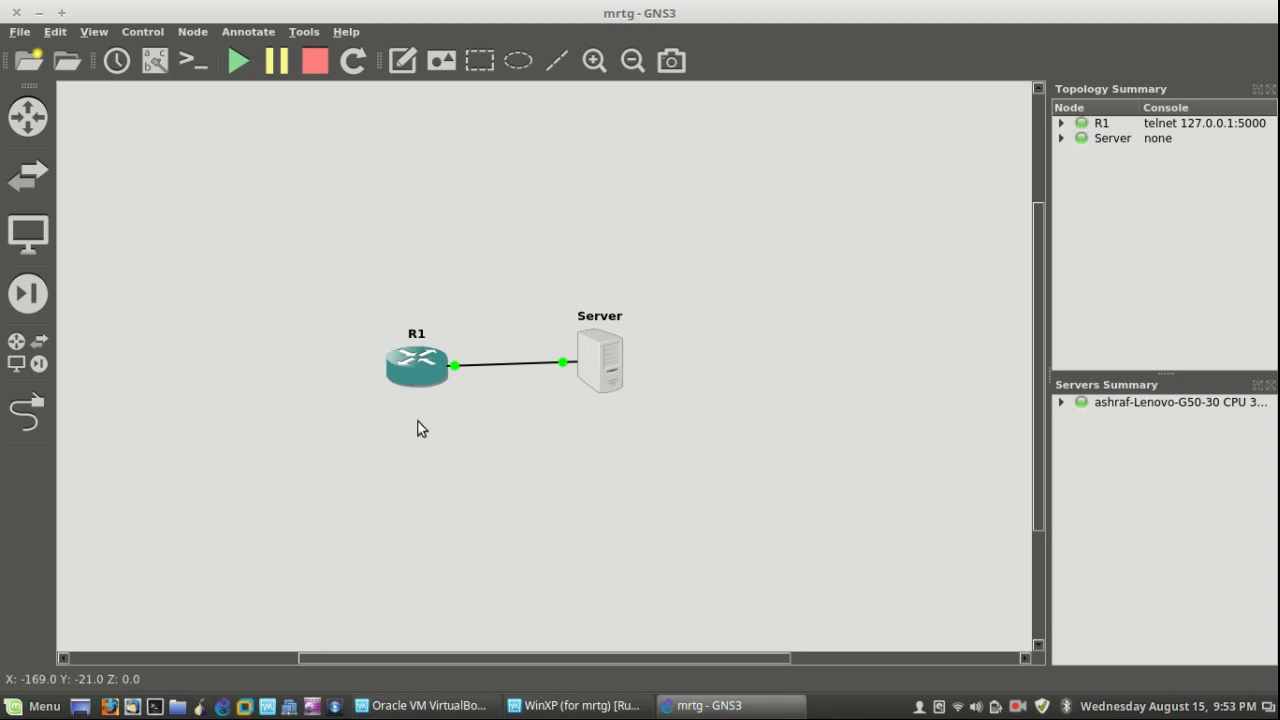
{"action": "left_click_drag", "start_coordinate": [412, 372], "coordinate": [404, 365]}
Run ipconfig in a WinXP Command Prompt to confirm the guest's IP 192.168.56.101
{"action": "left_click", "coordinate": [568, 706]}
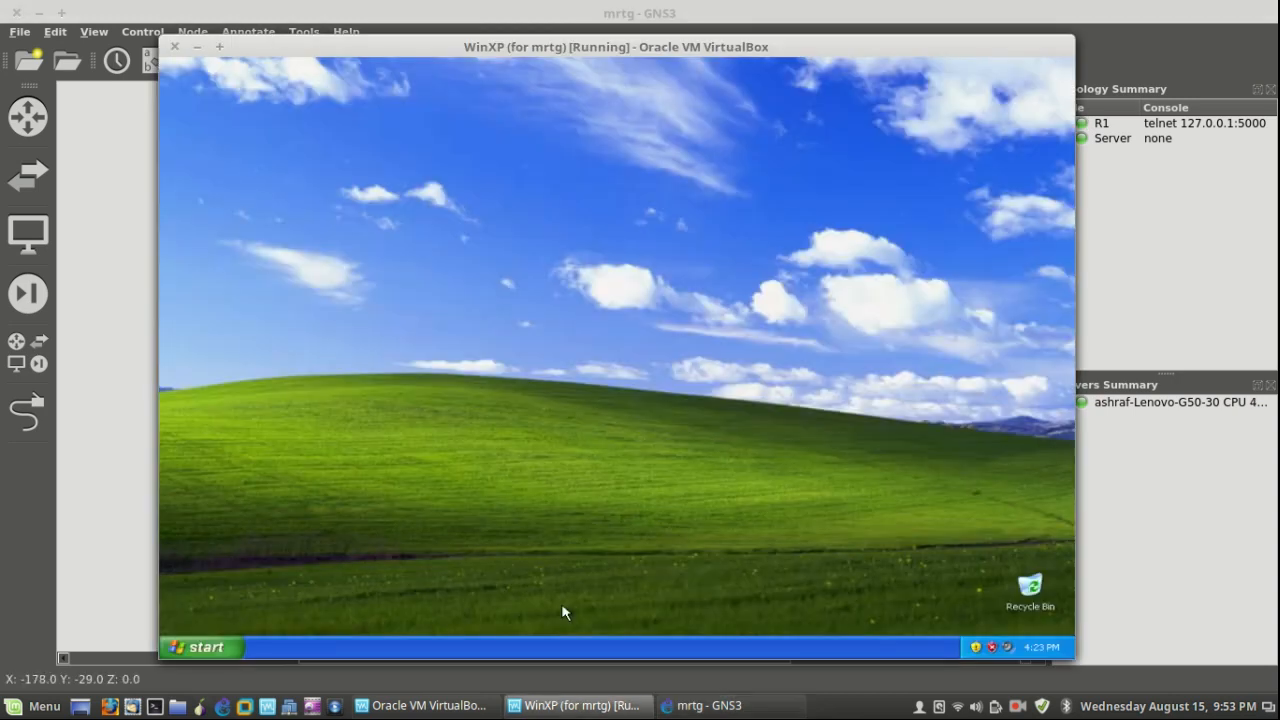
{"action": "left_click", "coordinate": [196, 647]}
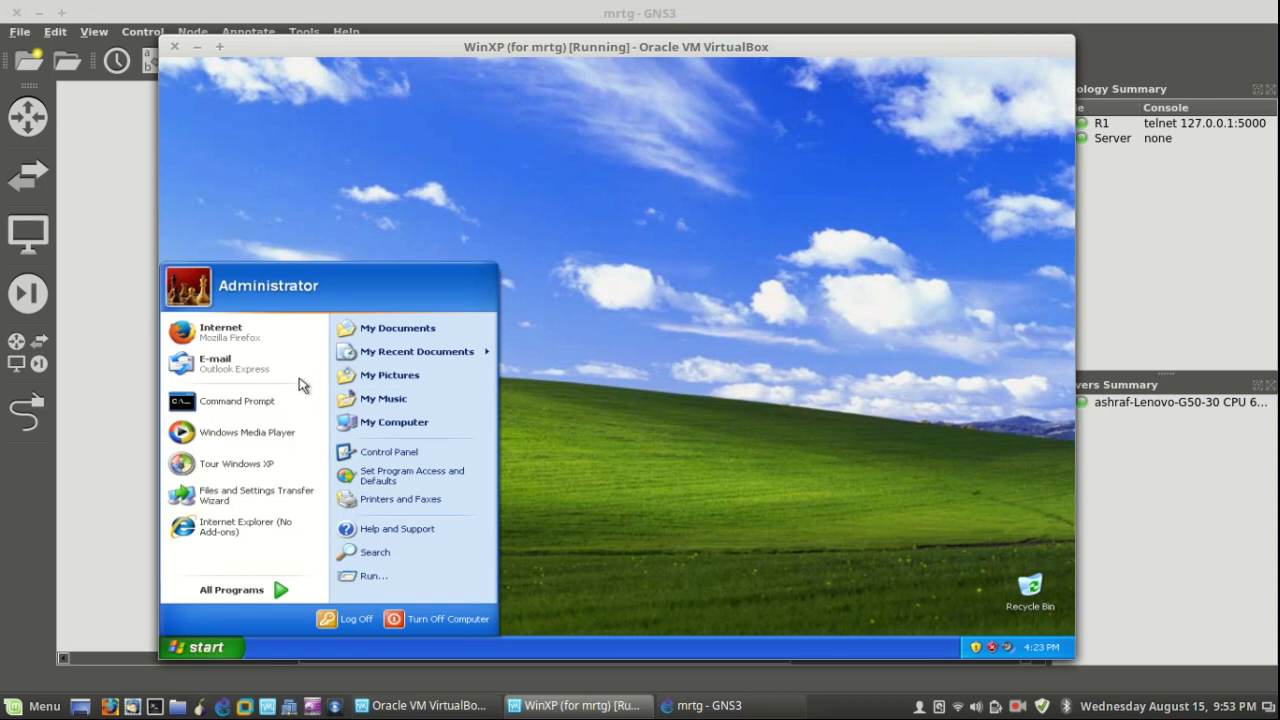
{"action": "left_click", "coordinate": [272, 400]}
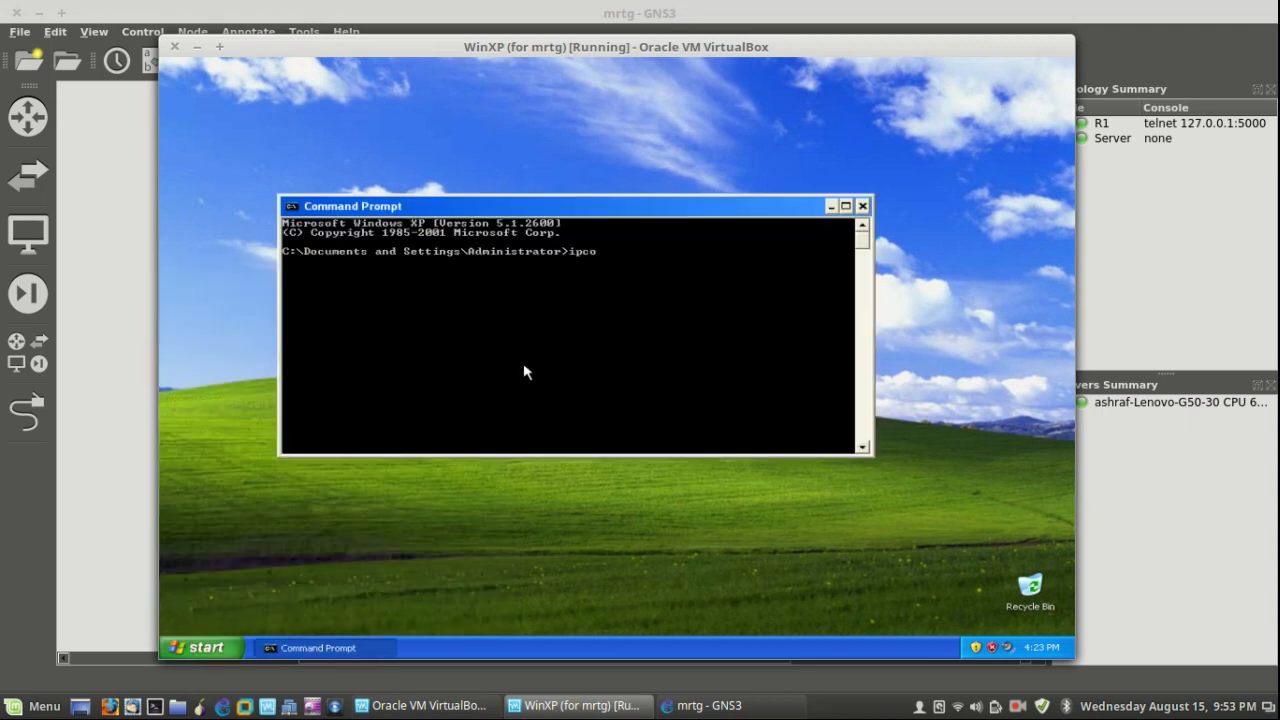
{"action": "type", "text": "ipconfig"}
{"action": "key", "text": "Return"}
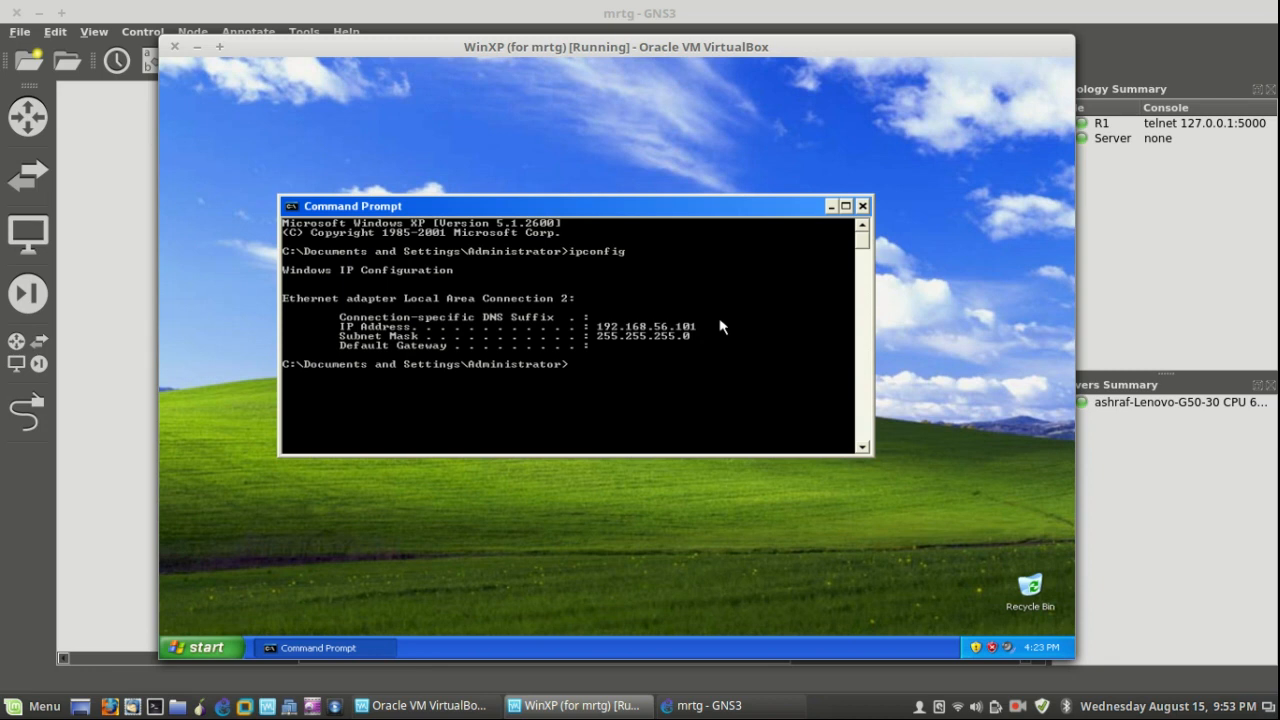
Open R1's console in GNS3, then return to the XP guest and close the Command Prompt
{"action": "left_click", "coordinate": [745, 706]}
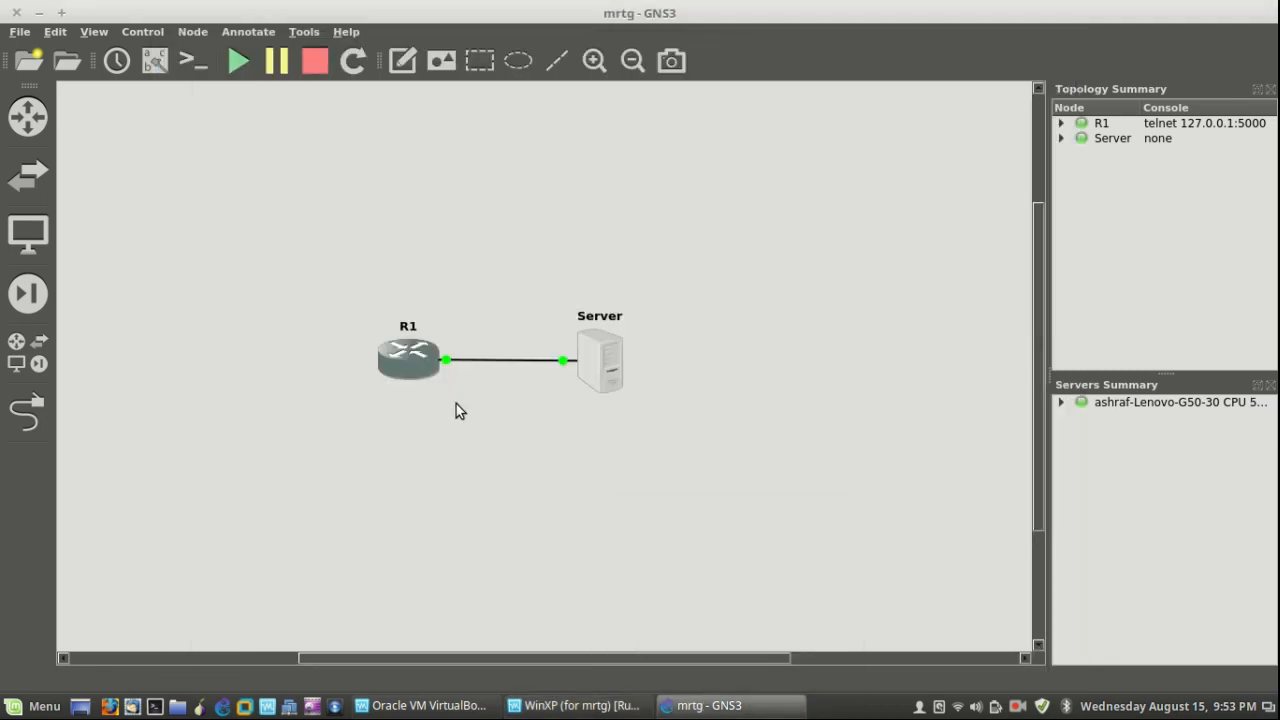
{"action": "double_click", "coordinate": [413, 379]}
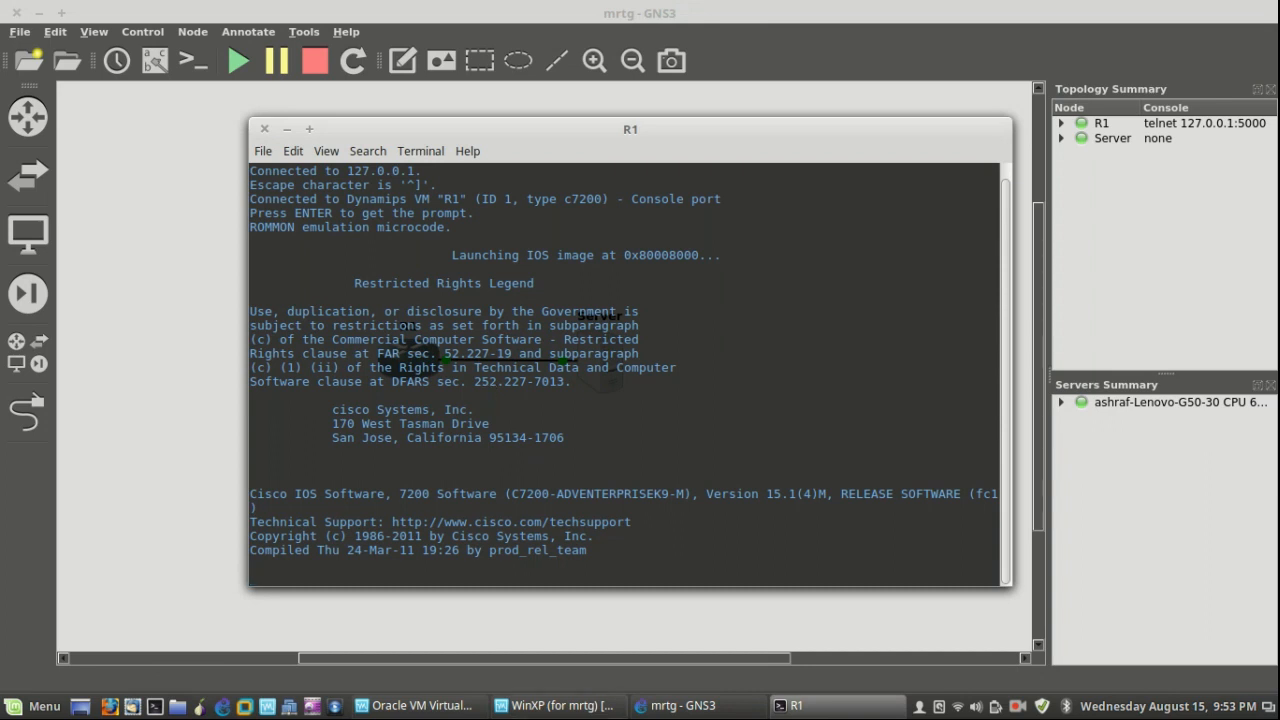
{"action": "mouse_move", "coordinate": [591, 710]}
{"action": "left_click", "coordinate": [613, 708]}
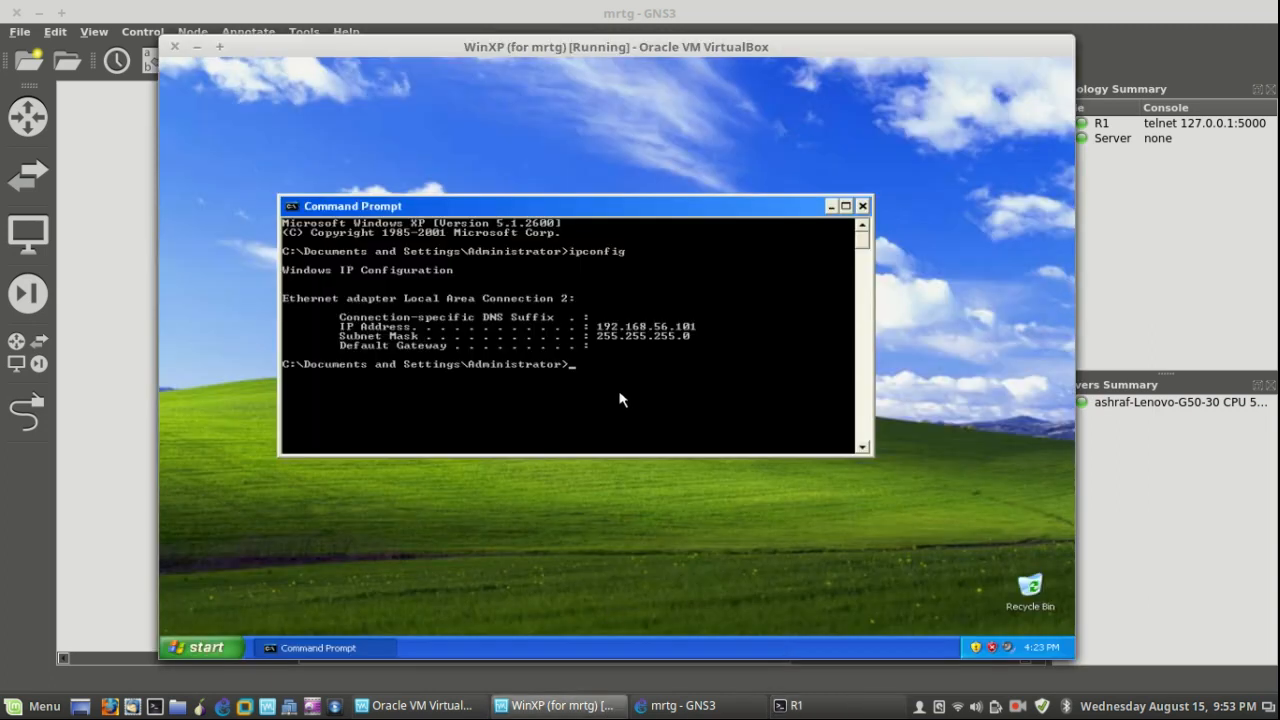
{"action": "left_click", "coordinate": [866, 207]}
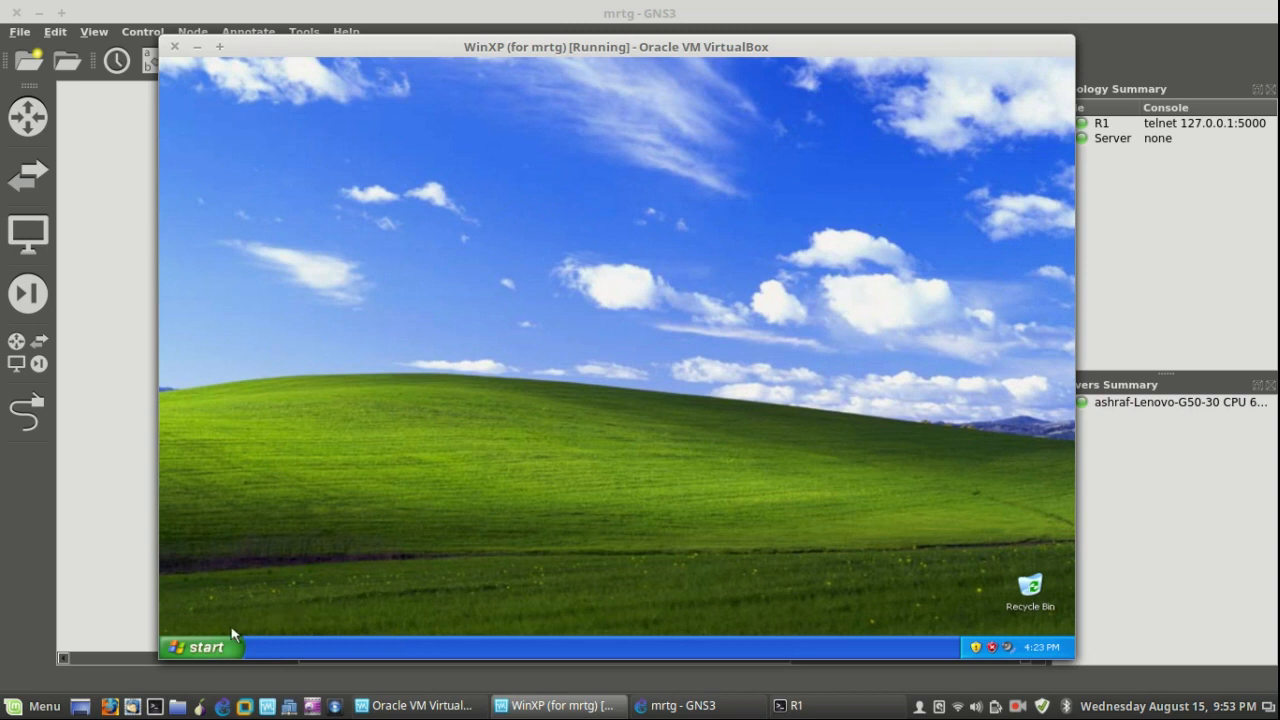
Look inside C:\mrtg-2.17.7, then go back to My Computer and right-click its empty space
{"action": "left_click", "coordinate": [170, 648]}
{"action": "left_click", "coordinate": [410, 425]}
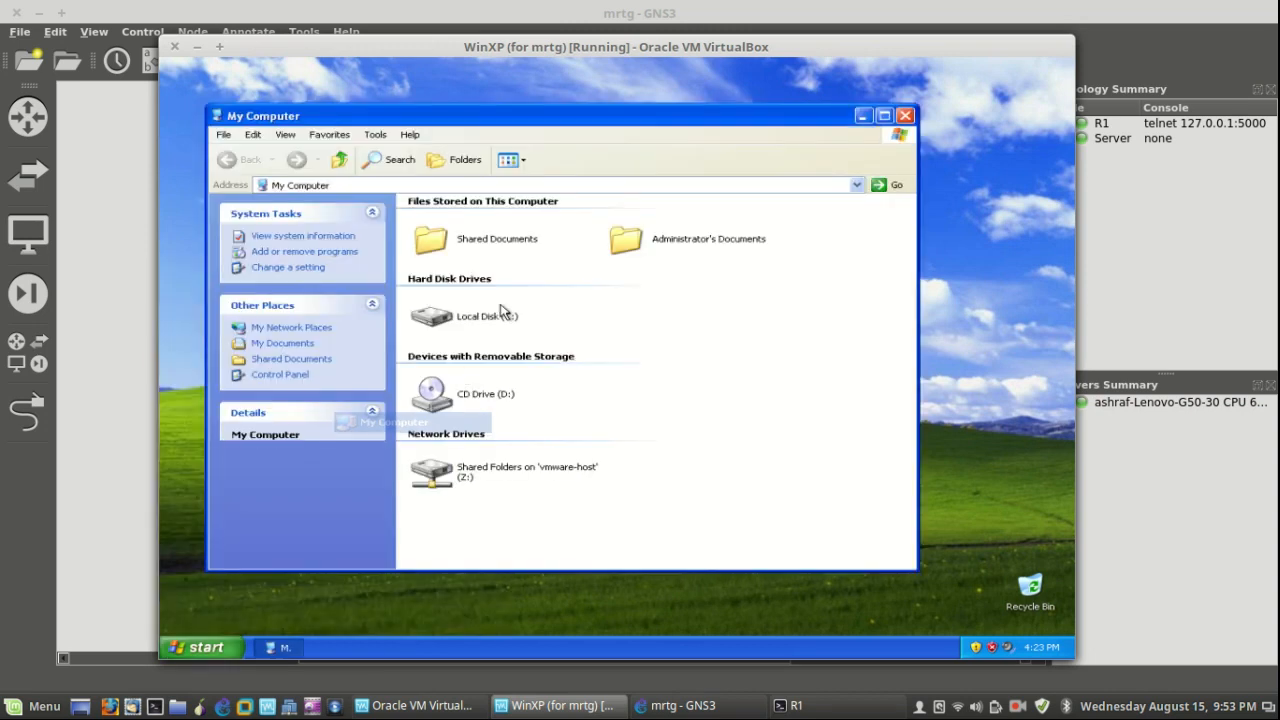
{"action": "double_click", "coordinate": [446, 330]}
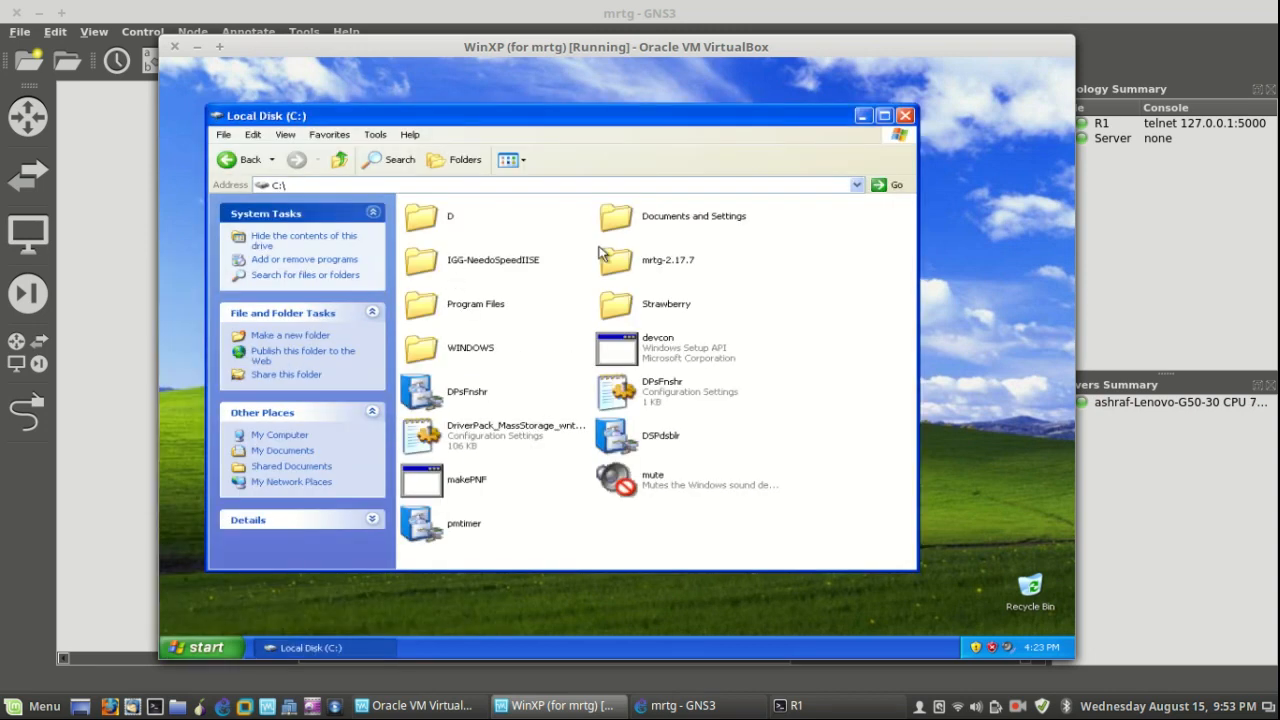
{"action": "double_click", "coordinate": [636, 276]}
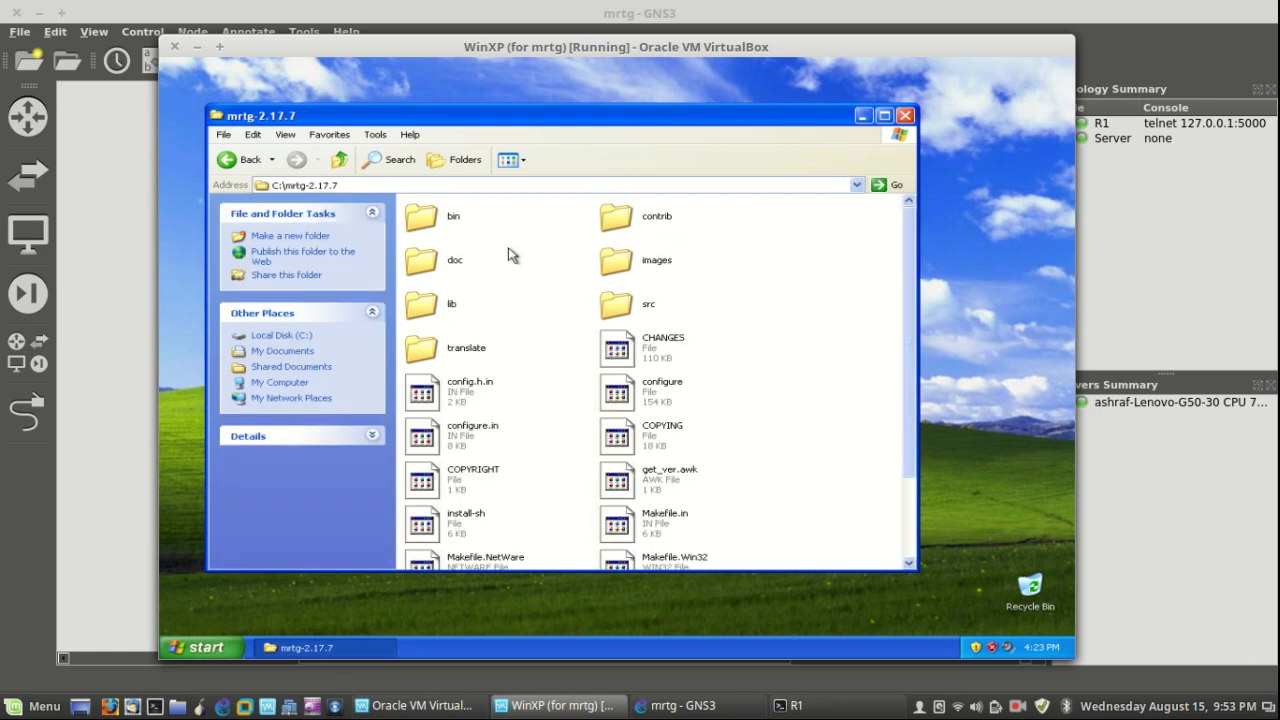
{"action": "left_click", "coordinate": [232, 159]}
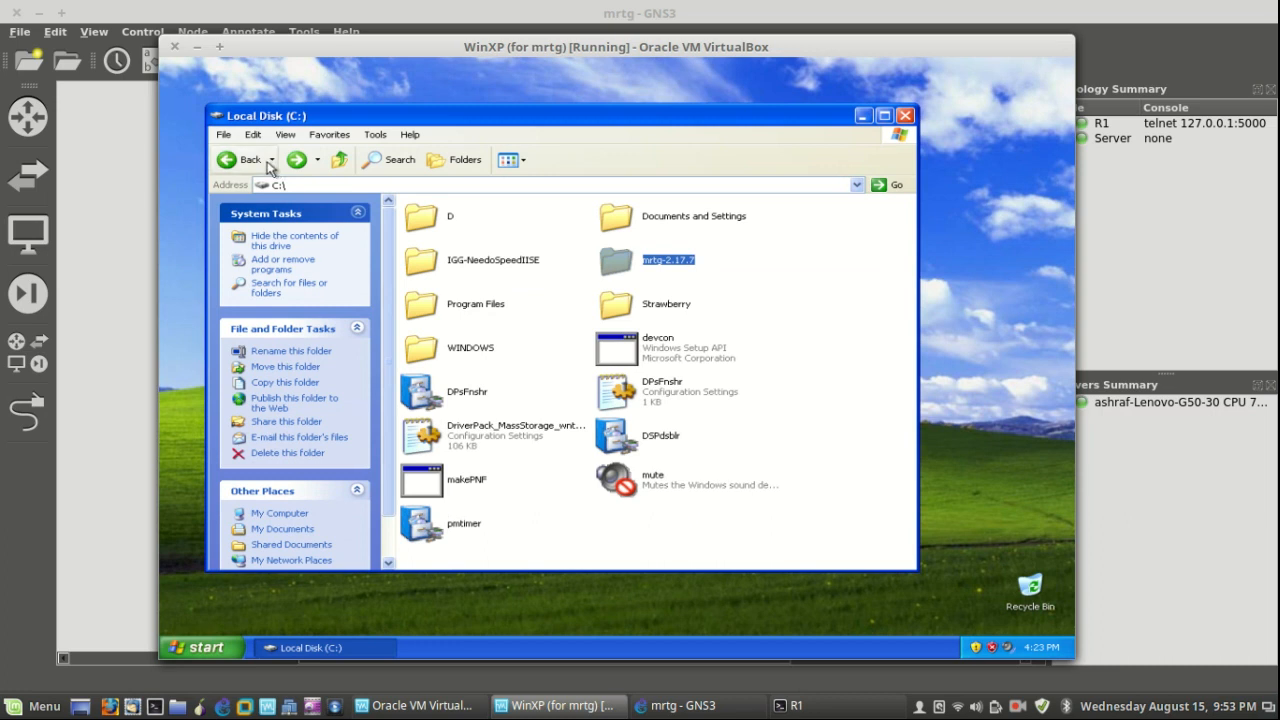
{"action": "left_click", "coordinate": [253, 165]}
{"action": "right_click", "coordinate": [656, 370]}
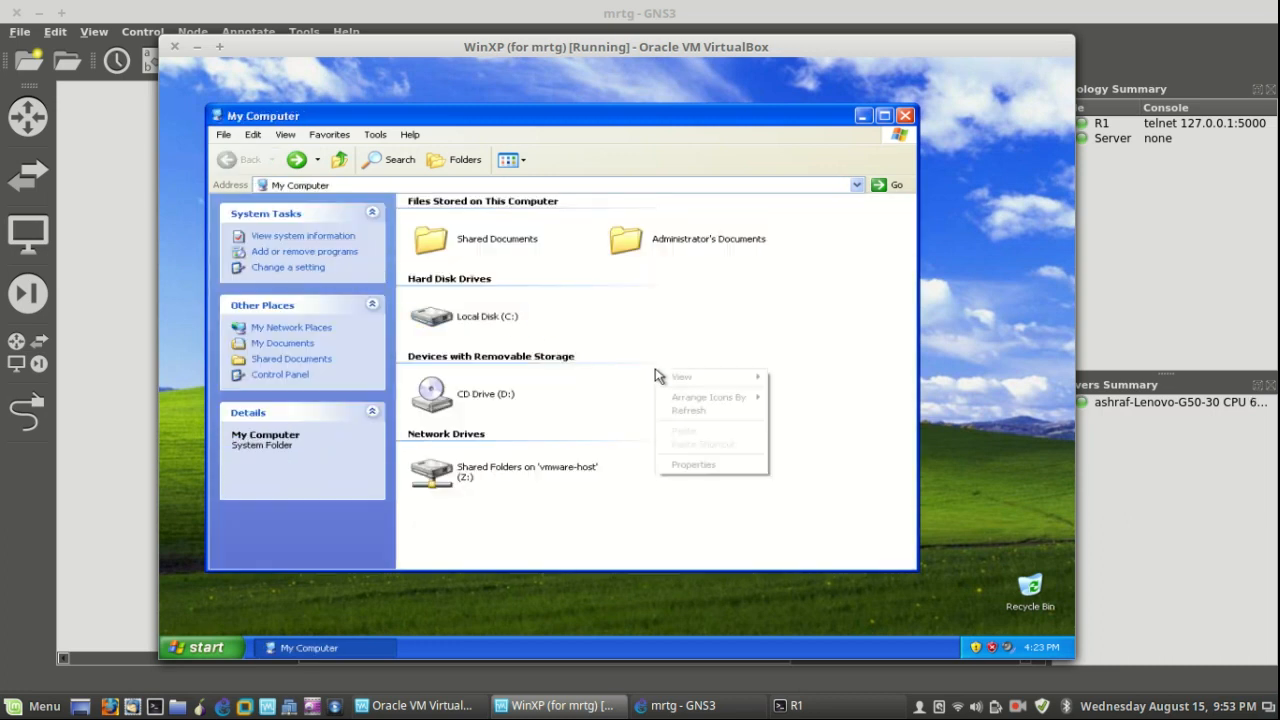
{"action": "left_click", "coordinate": [690, 466]}
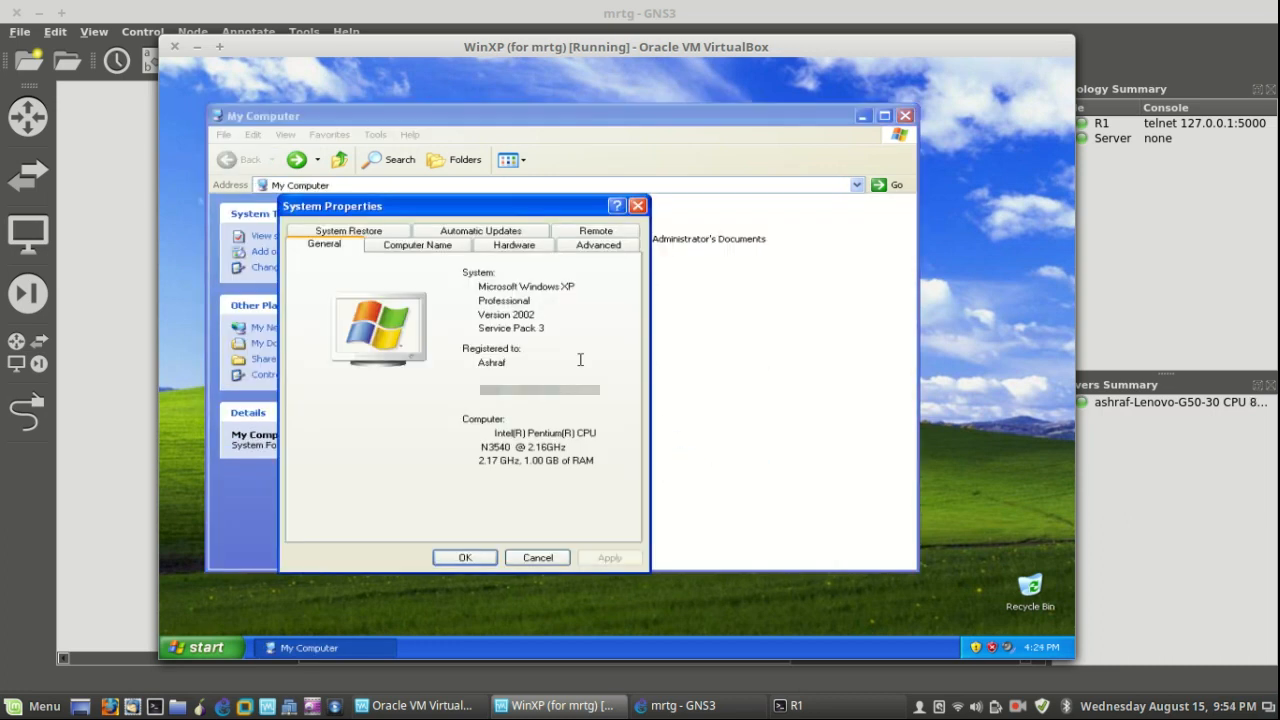
{"action": "left_click", "coordinate": [597, 245]}
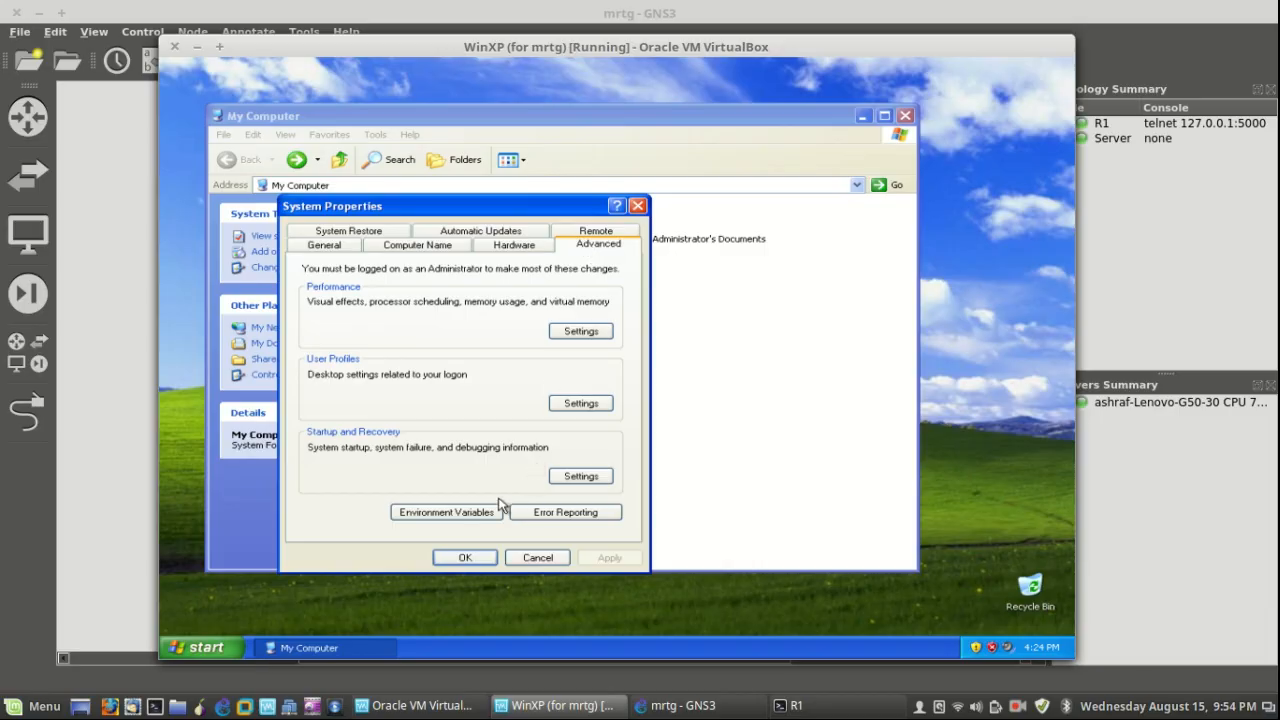
{"action": "left_click", "coordinate": [472, 514]}
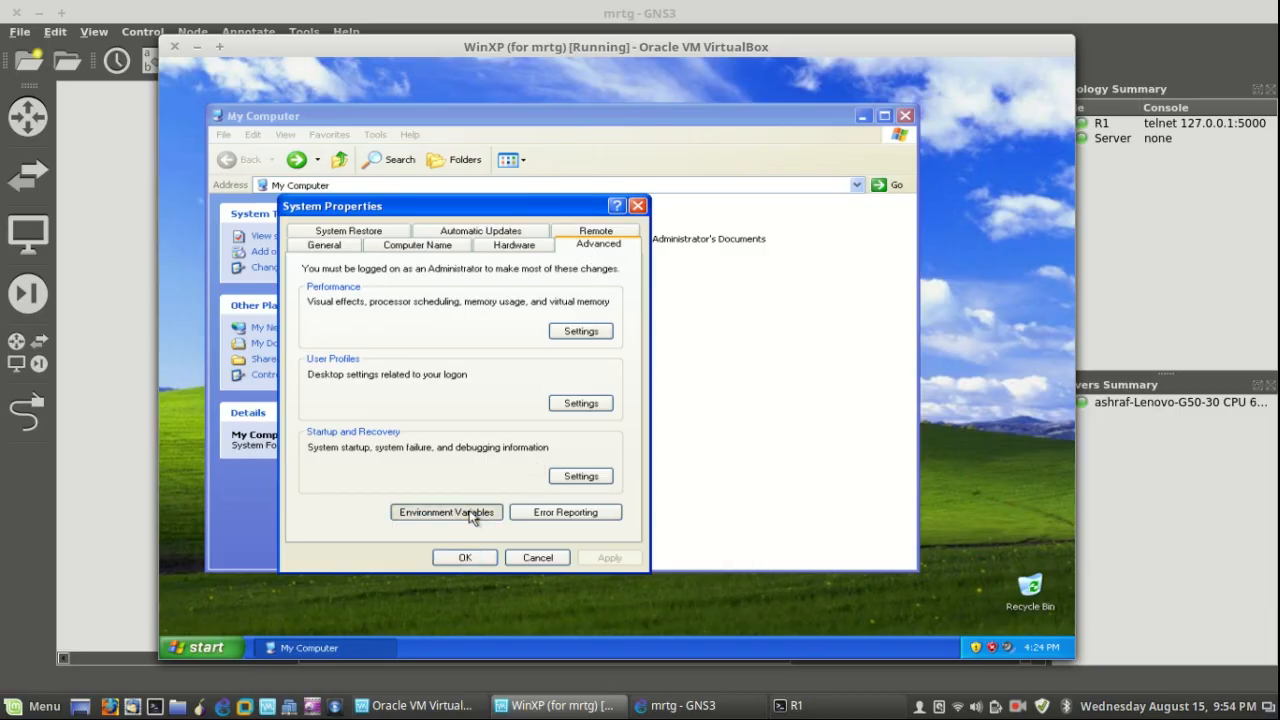
{"action": "left_click", "coordinate": [508, 494]}
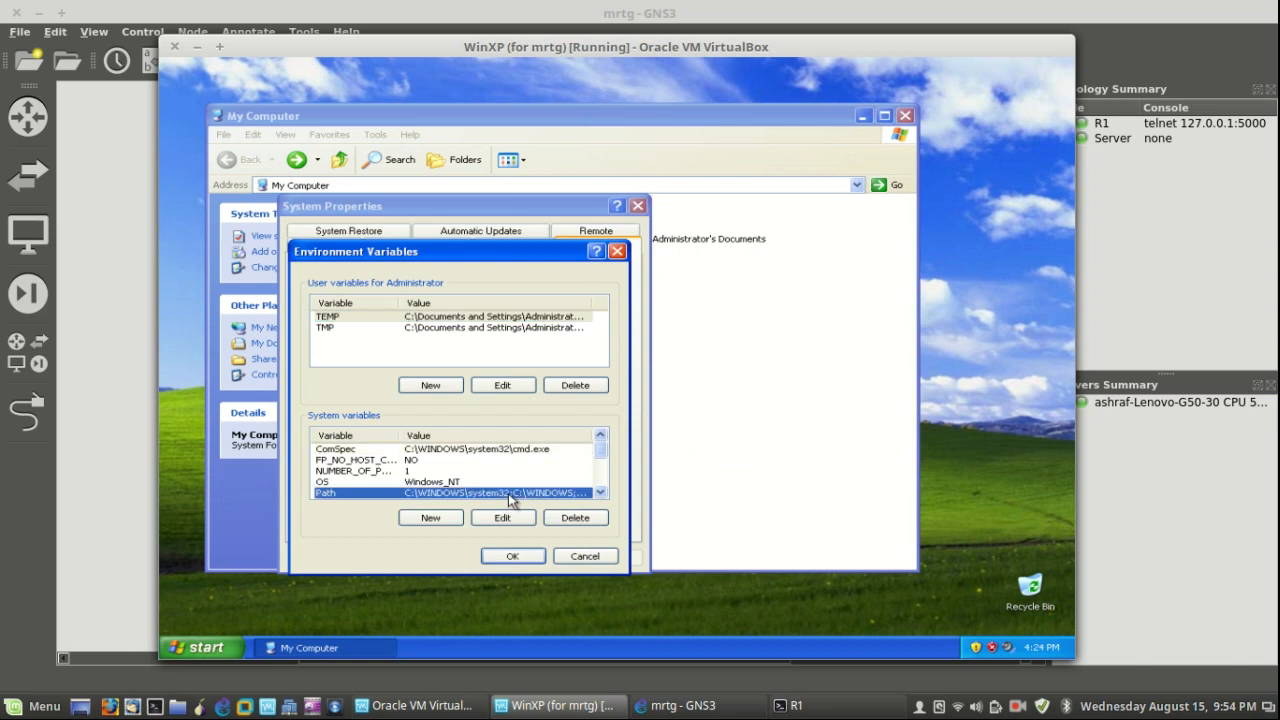
{"action": "left_click", "coordinate": [502, 517]}
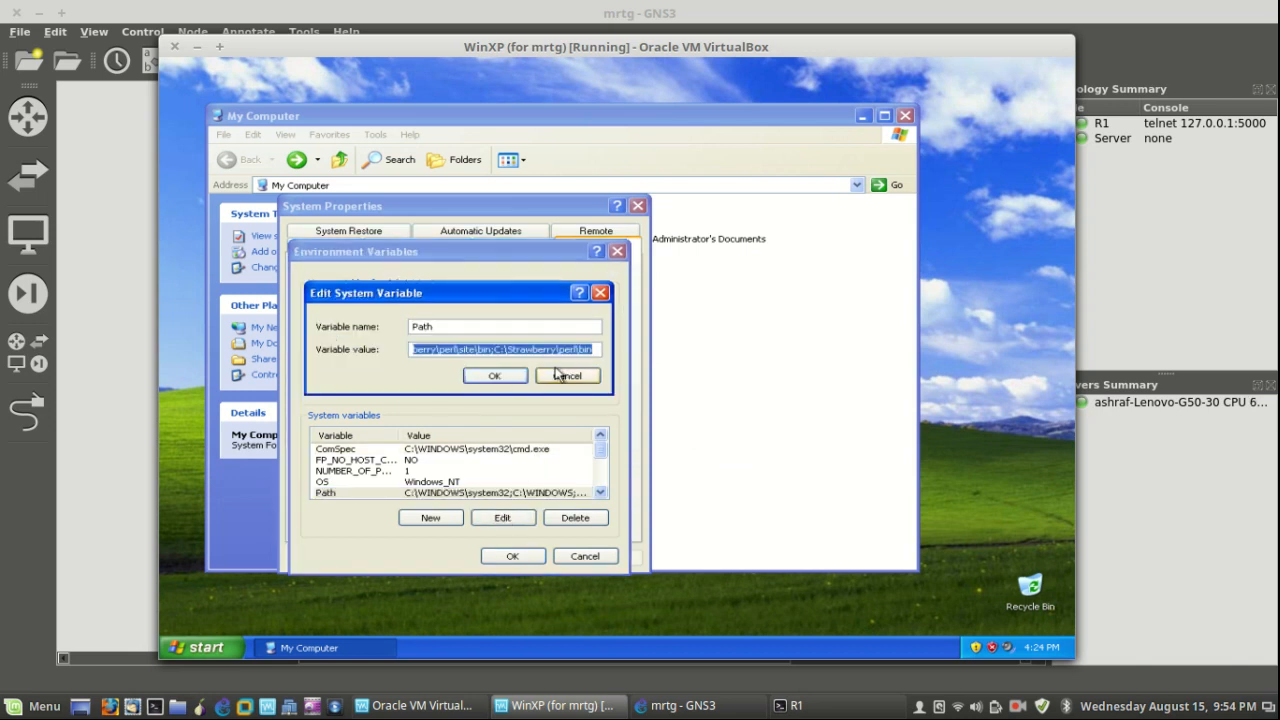
{"action": "left_click", "coordinate": [598, 348]}
{"action": "double_click", "coordinate": [584, 349]}
{"action": "left_click_drag", "start_coordinate": [494, 349], "coordinate": [598, 355]}
{"action": "mouse_move", "coordinate": [494, 352]}
{"action": "left_mouse_down"}
{"action": "mouse_move", "coordinate": [408, 348]}
{"action": "mouse_move", "coordinate": [507, 354]}
{"action": "left_mouse_up"}
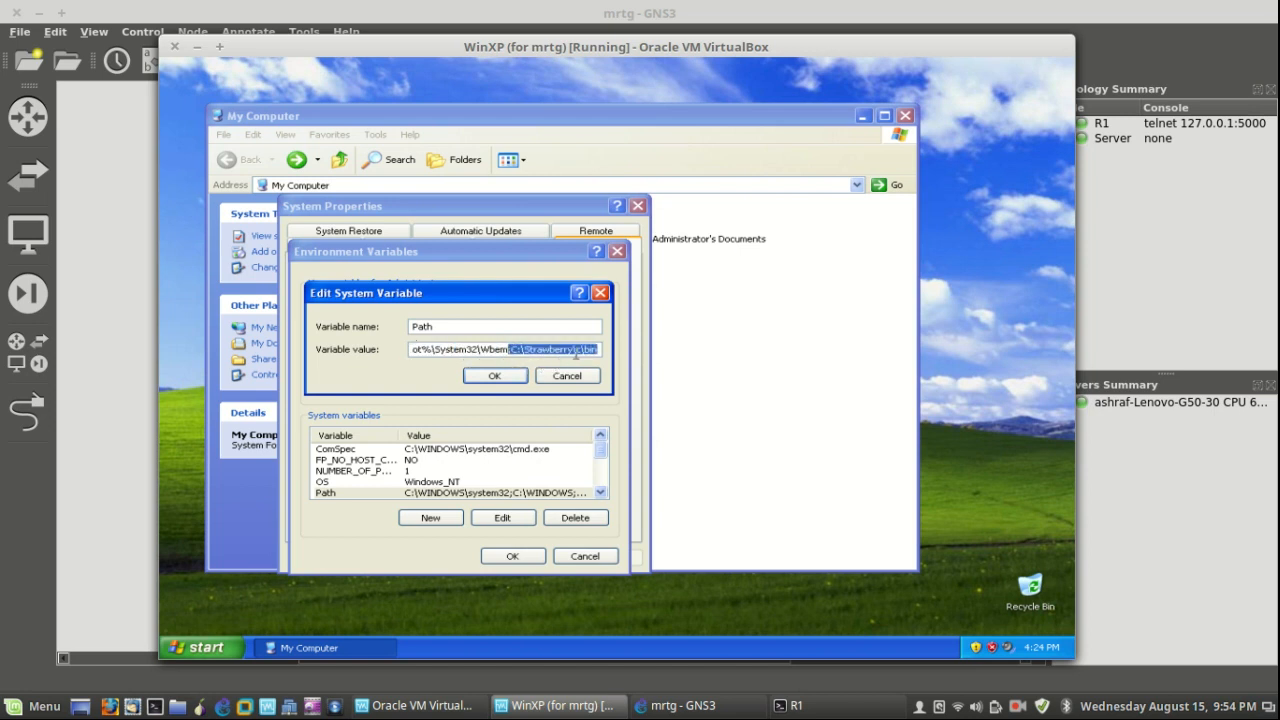
{"action": "left_click", "coordinate": [595, 352]}
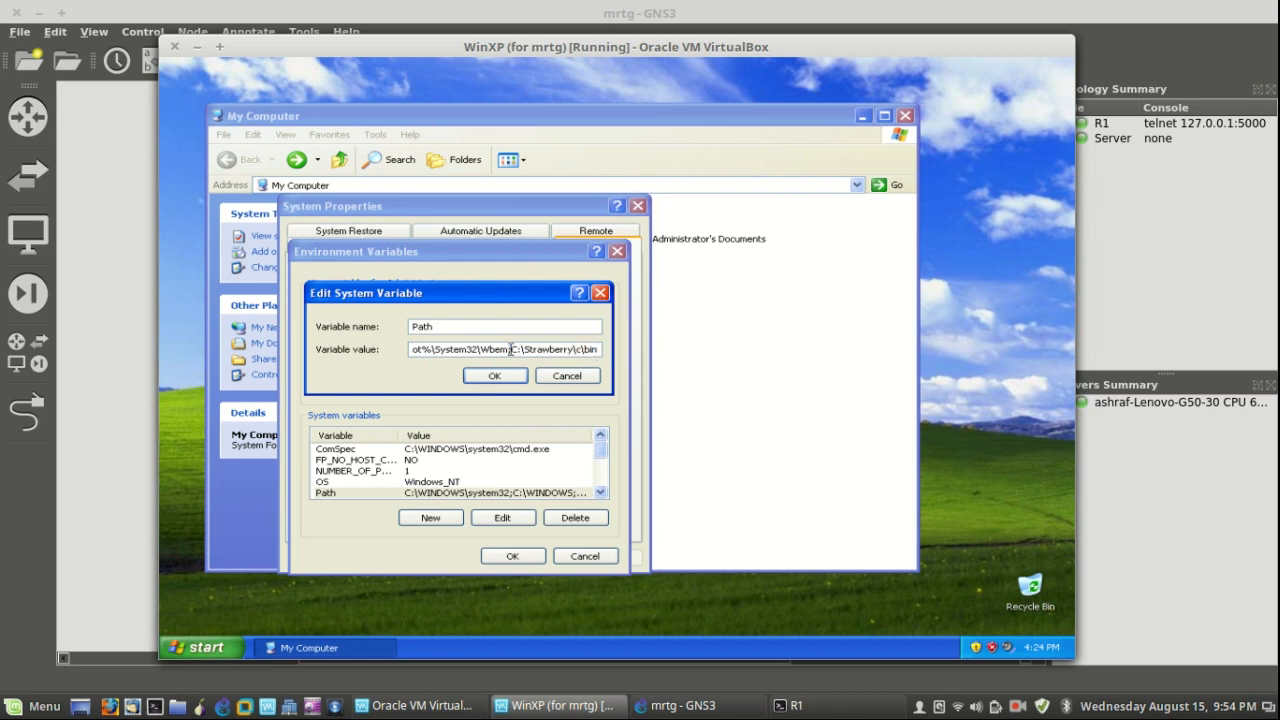
{"action": "key", "text": "Right"}
{"action": "key", "text": "Right"}
{"action": "key", "text": "Right"}
{"action": "key", "text": "Right"}
{"action": "key", "text": "Right"}
{"action": "key", "text": "Right"}
{"action": "key", "text": "Right"}
{"action": "key", "text": "Right"}
{"action": "key", "text": "Right"}
{"action": "key", "text": "Right"}
{"action": "key", "text": "Right"}
{"action": "key", "text": "Right"}
{"action": "key", "text": "Right"}
{"action": "key", "text": "Right"}
{"action": "key", "text": "Right"}
{"action": "key", "text": "Right"}
{"action": "key", "text": "Right"}
{"action": "key", "text": "Right"}
{"action": "key", "text": "Right"}
{"action": "key", "text": "Right"}
{"action": "key", "text": "Right"}
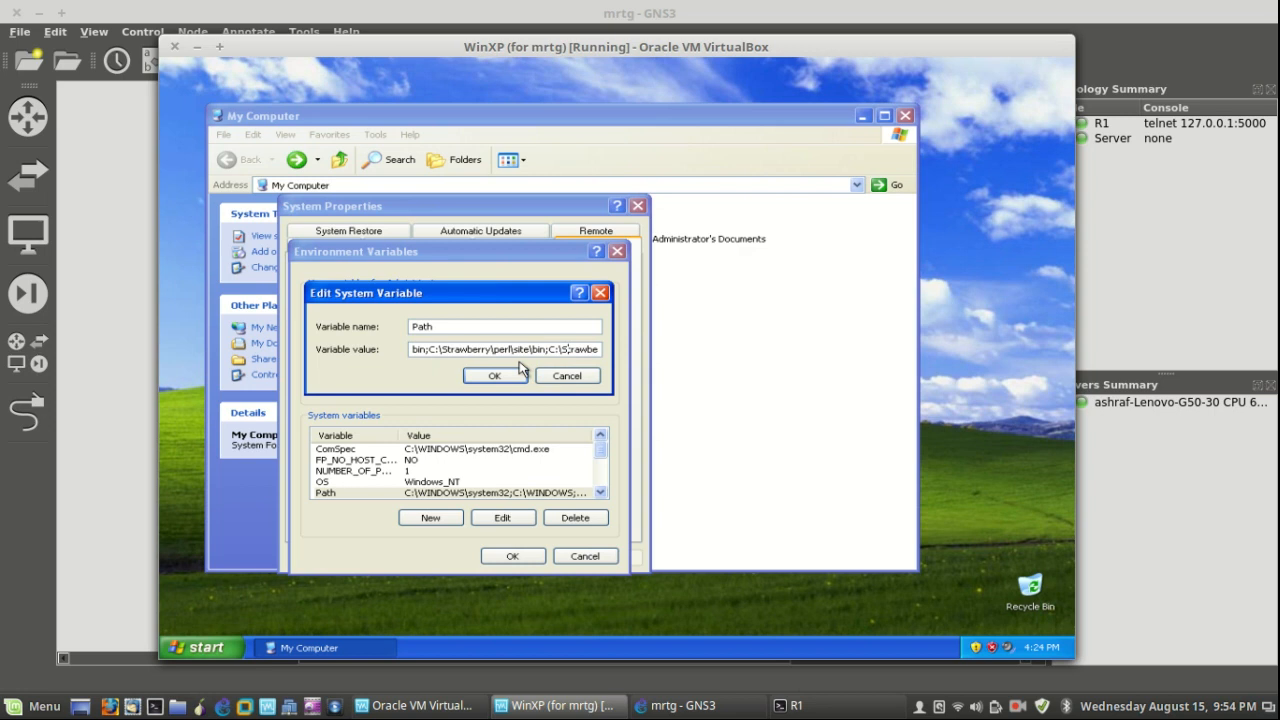
{"action": "key", "text": "Right"}
{"action": "key", "text": "Right"}
{"action": "key", "text": "Right"}
{"action": "key", "text": "Right"}
{"action": "key", "text": "Right"}
{"action": "key", "text": "Right"}
{"action": "key", "text": "Right"}
{"action": "key", "text": "Right"}
{"action": "key", "text": "Right"}
{"action": "key", "text": "Right"}
{"action": "key", "text": "Right"}
{"action": "key", "text": "Right"}
{"action": "key", "text": "Right"}
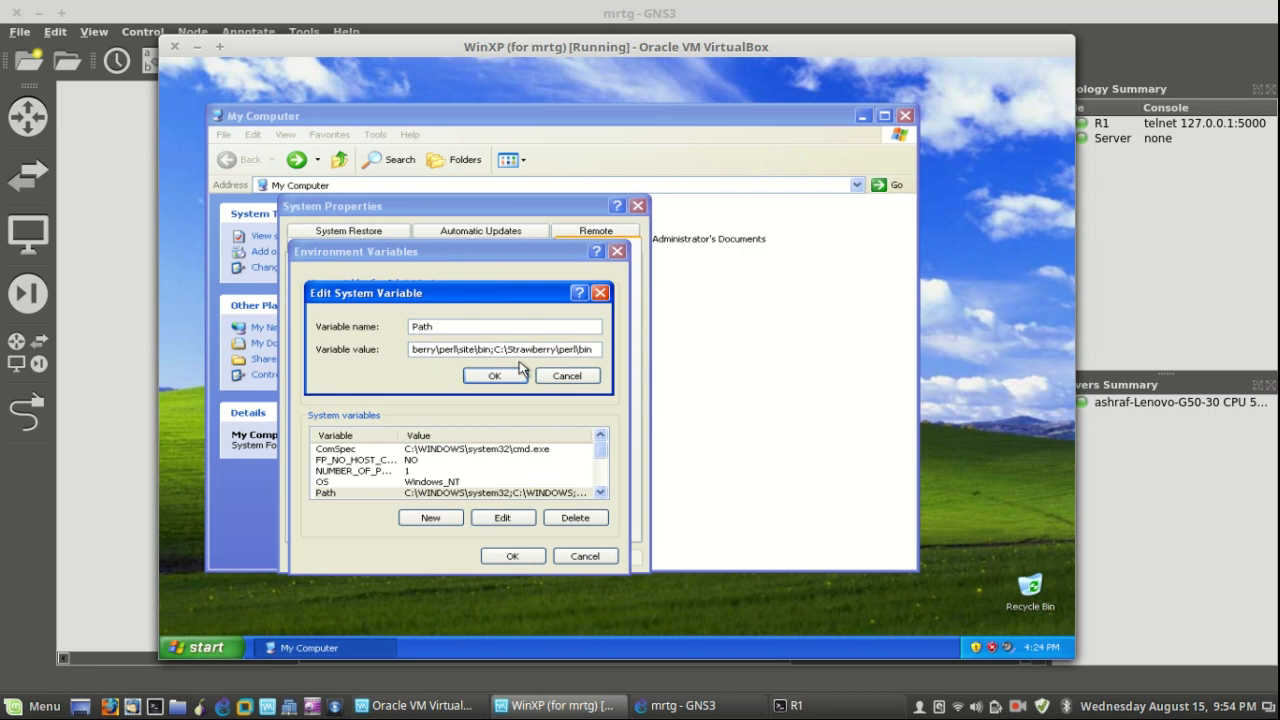
{"action": "left_click", "coordinate": [492, 378]}
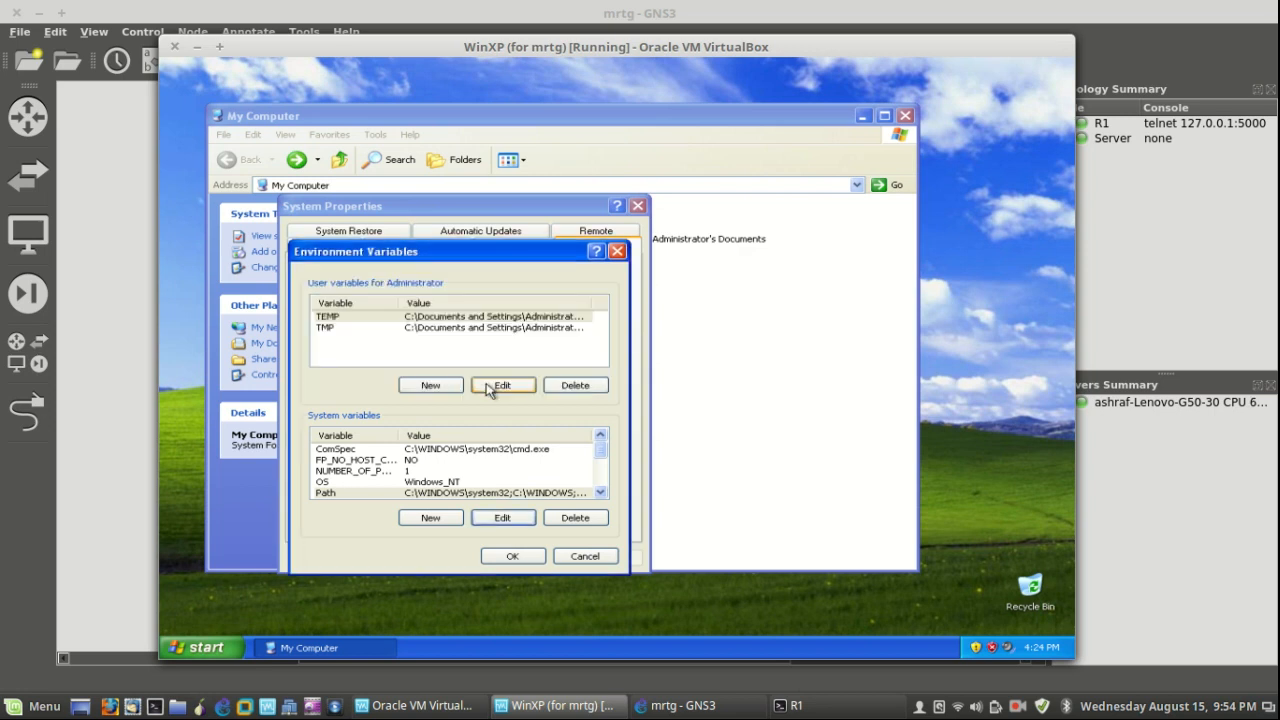
{"action": "left_click", "coordinate": [486, 562]}
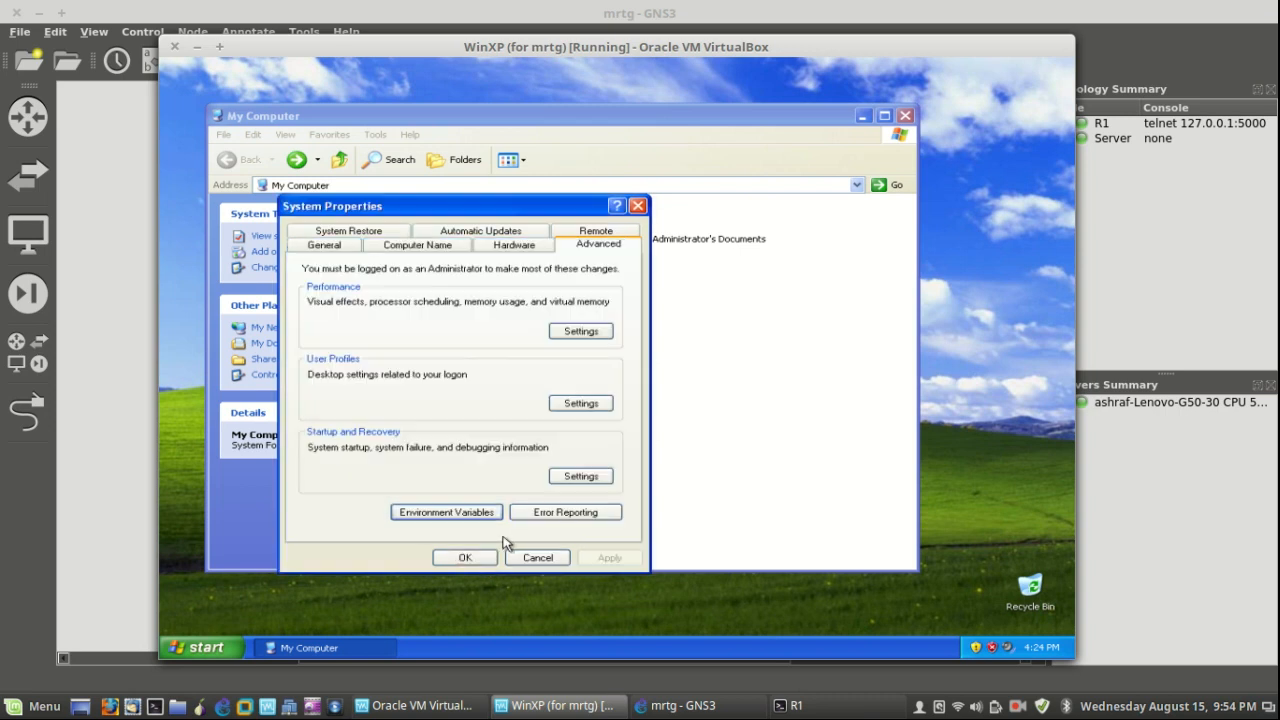
{"action": "left_click", "coordinate": [474, 558]}
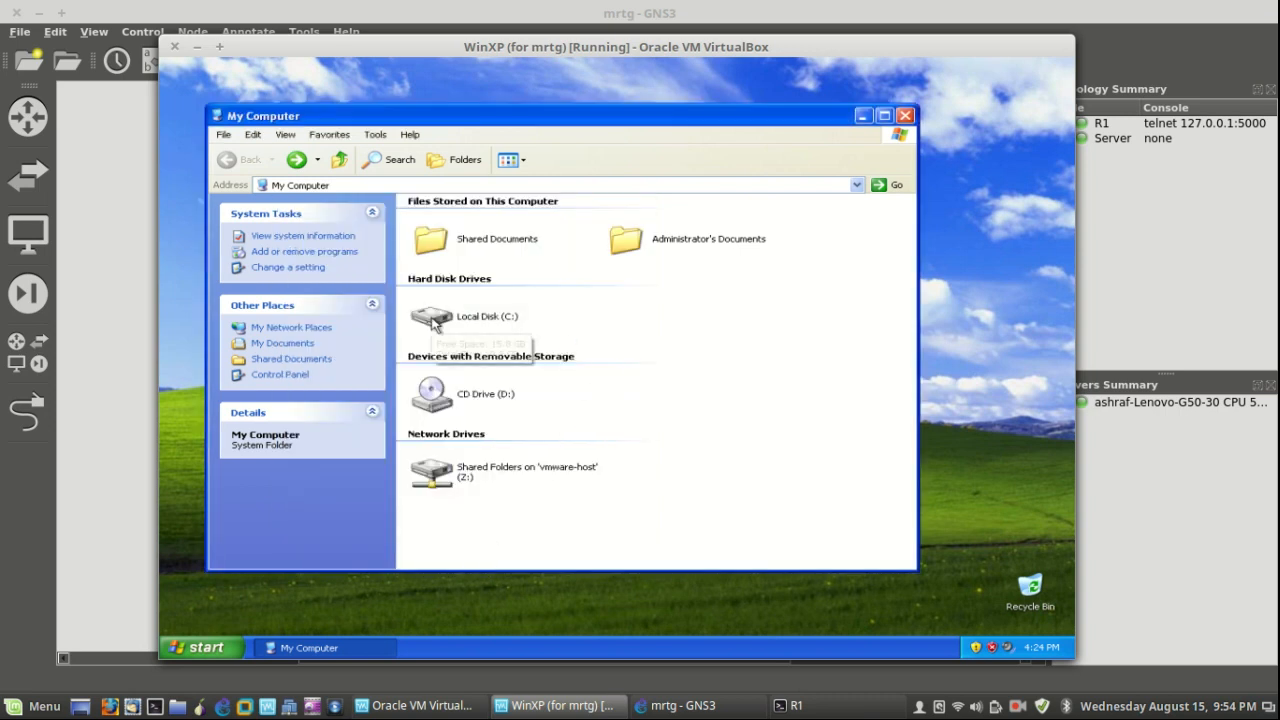
Create a new folder named www on drive C: and open it
{"action": "double_click", "coordinate": [430, 316]}
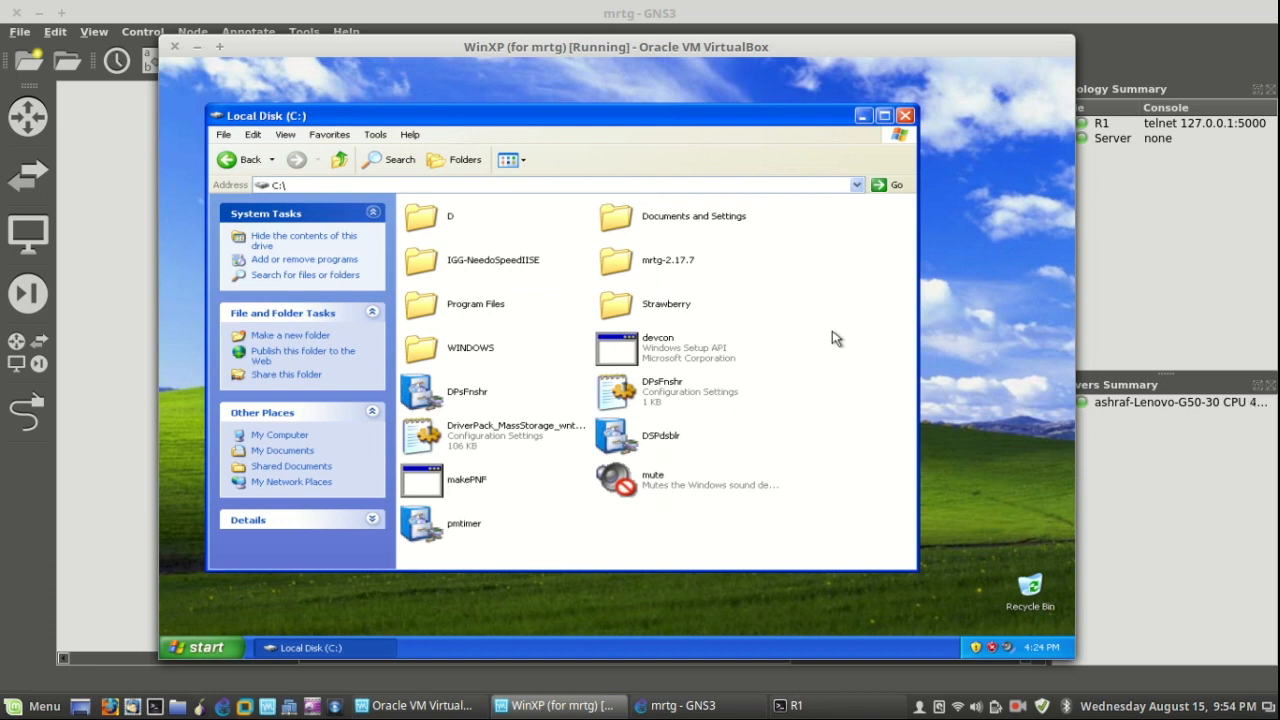
{"action": "right_click", "coordinate": [832, 331]}
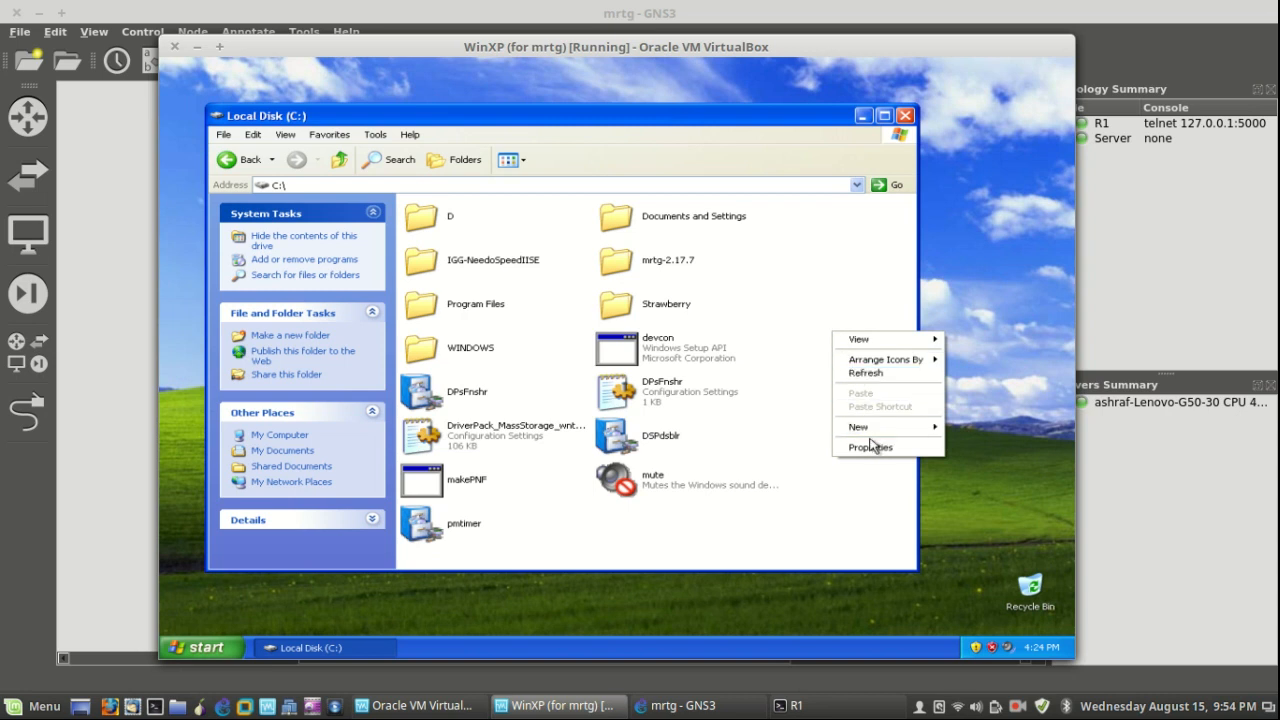
{"action": "mouse_move", "coordinate": [866, 435]}
{"action": "left_click", "coordinate": [820, 430]}
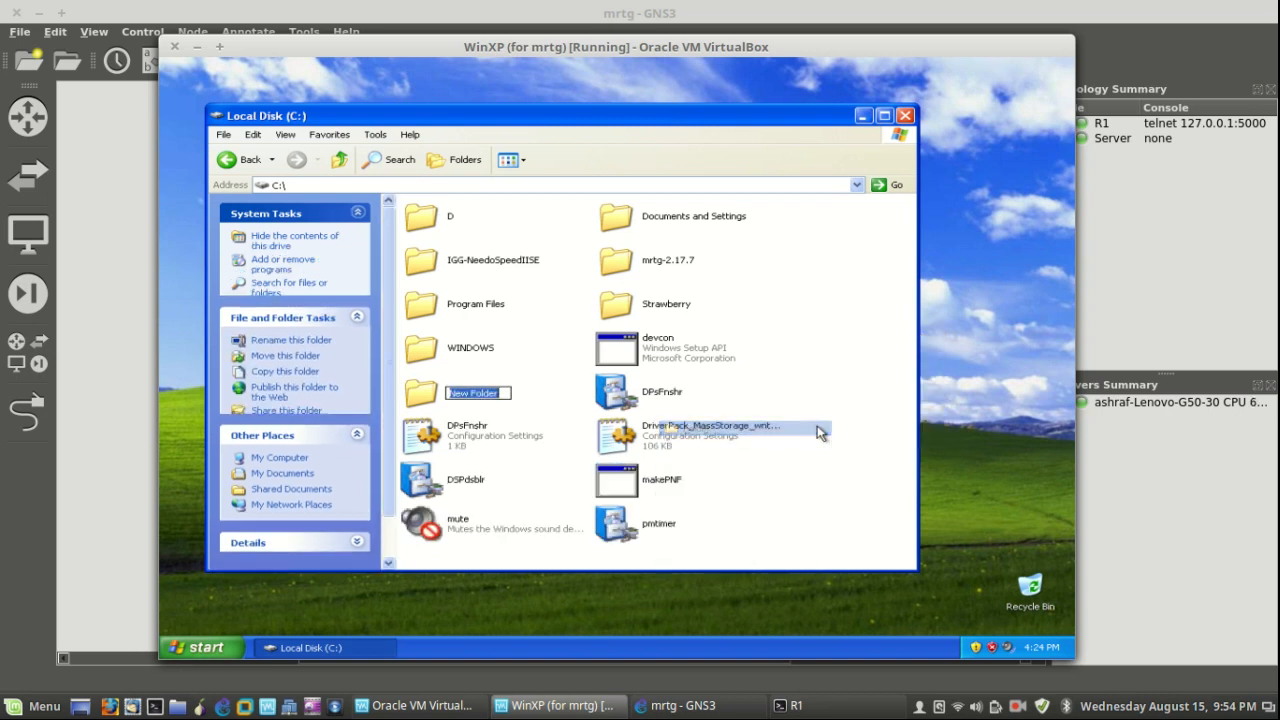
{"action": "type", "text": "www"}
{"action": "key", "text": "Return"}
{"action": "key", "text": "Return"}
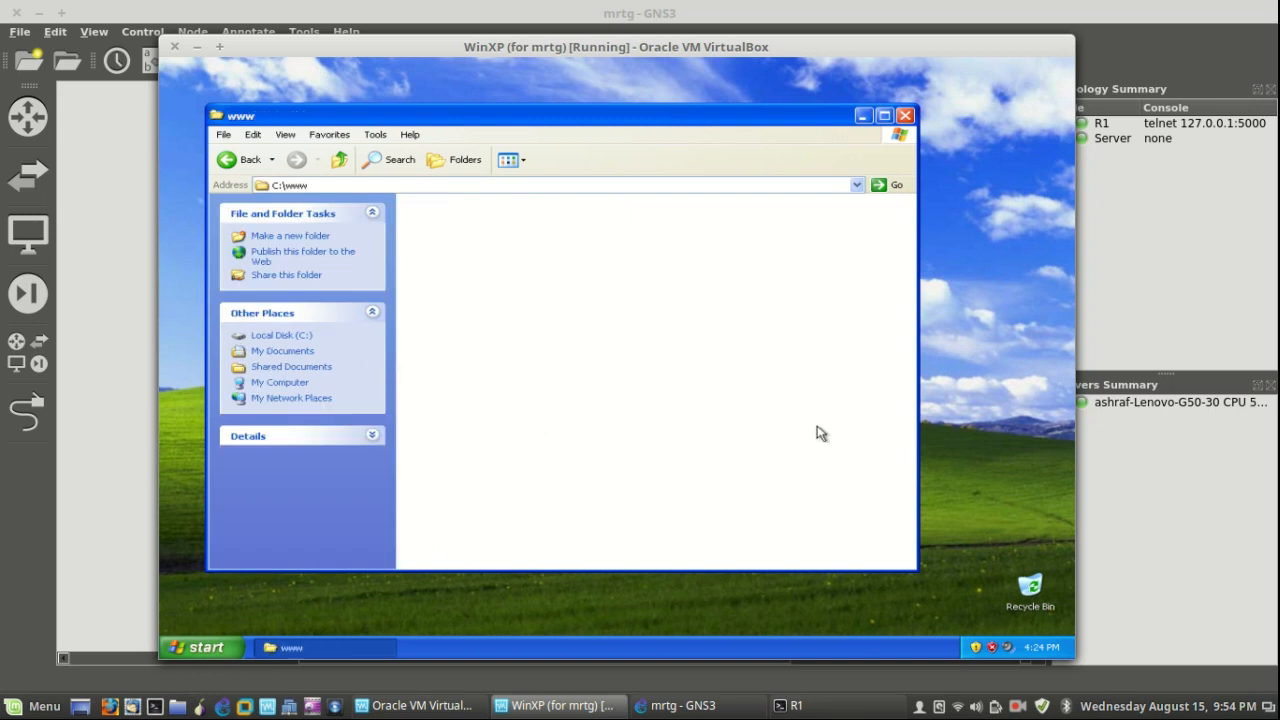
Create an mrtg folder inside www, close Explorer, and return to the GNS3 R1 console
{"action": "right_click", "coordinate": [476, 227]}
{"action": "mouse_move", "coordinate": [594, 355]}
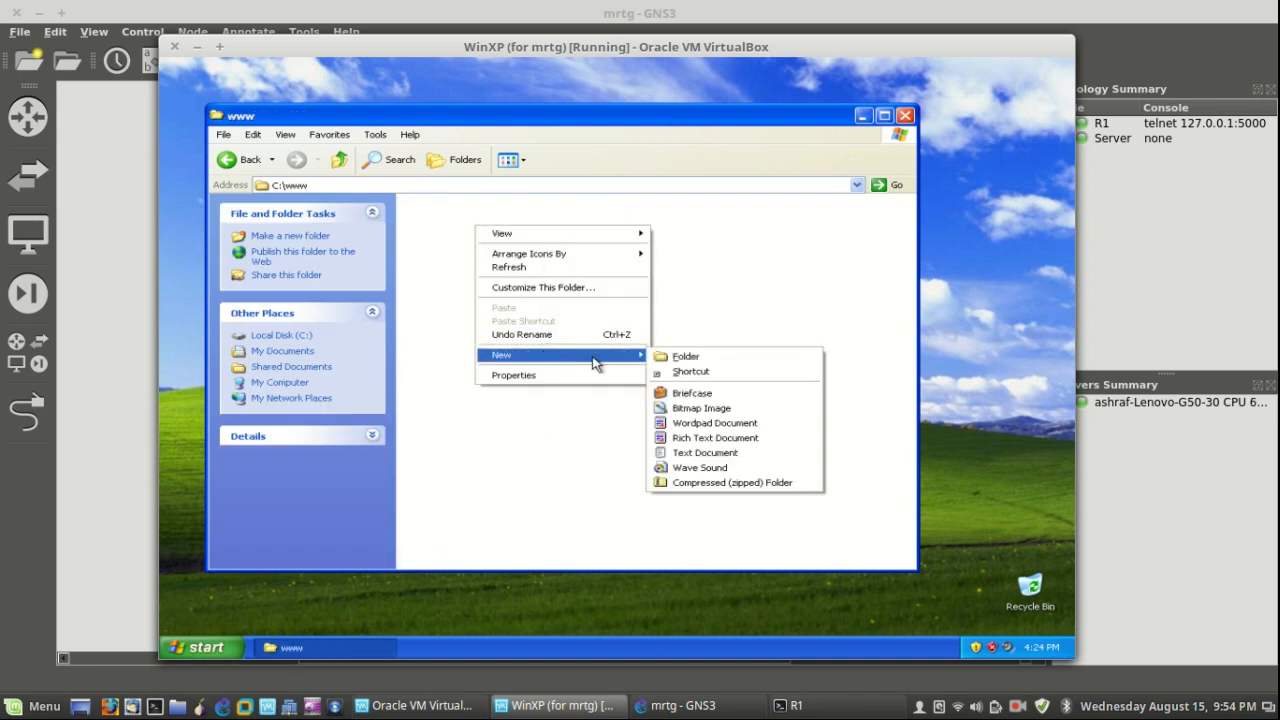
{"action": "left_click", "coordinate": [660, 357]}
{"action": "type", "text": "mrtg"}
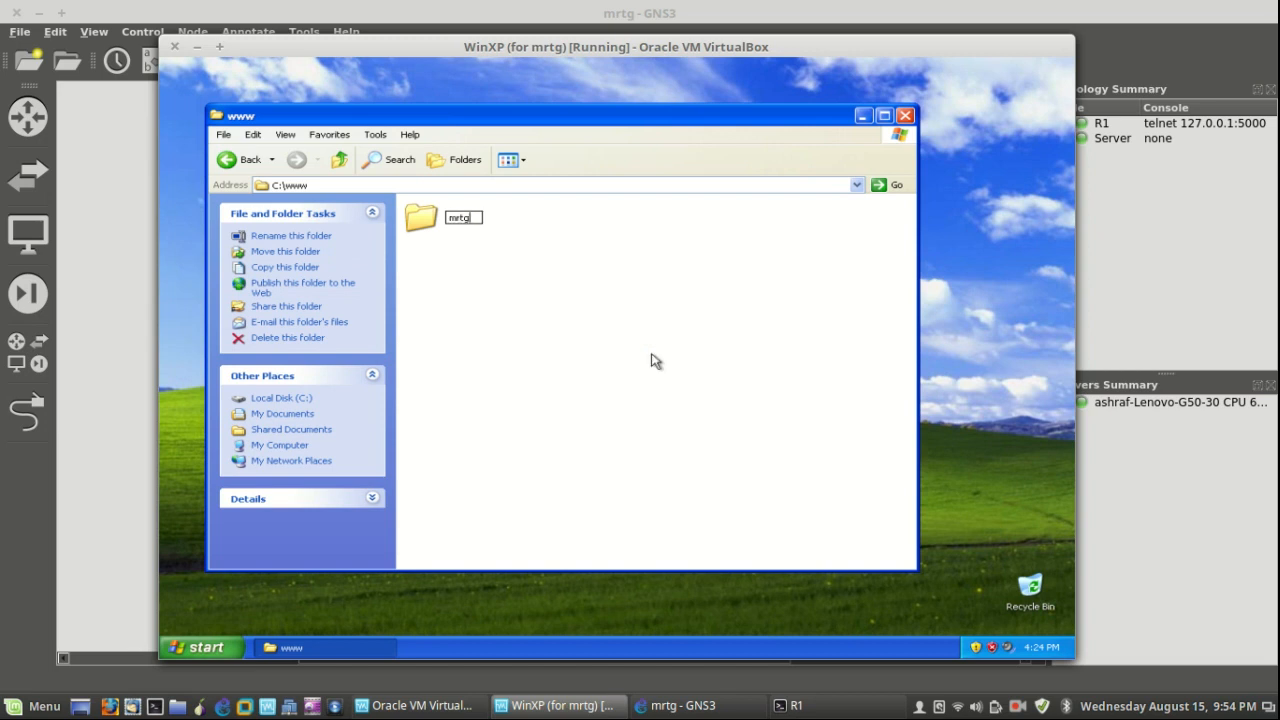
{"action": "key", "text": "Return"}
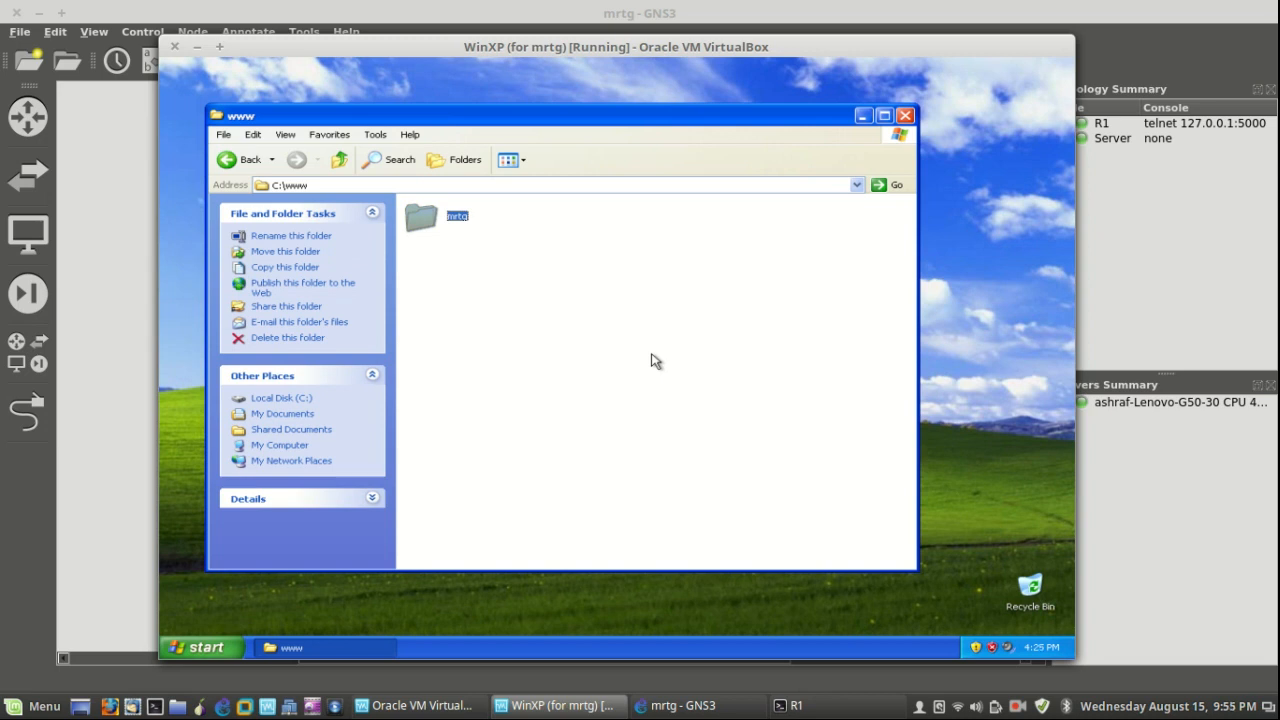
{"action": "key", "text": "Return"}
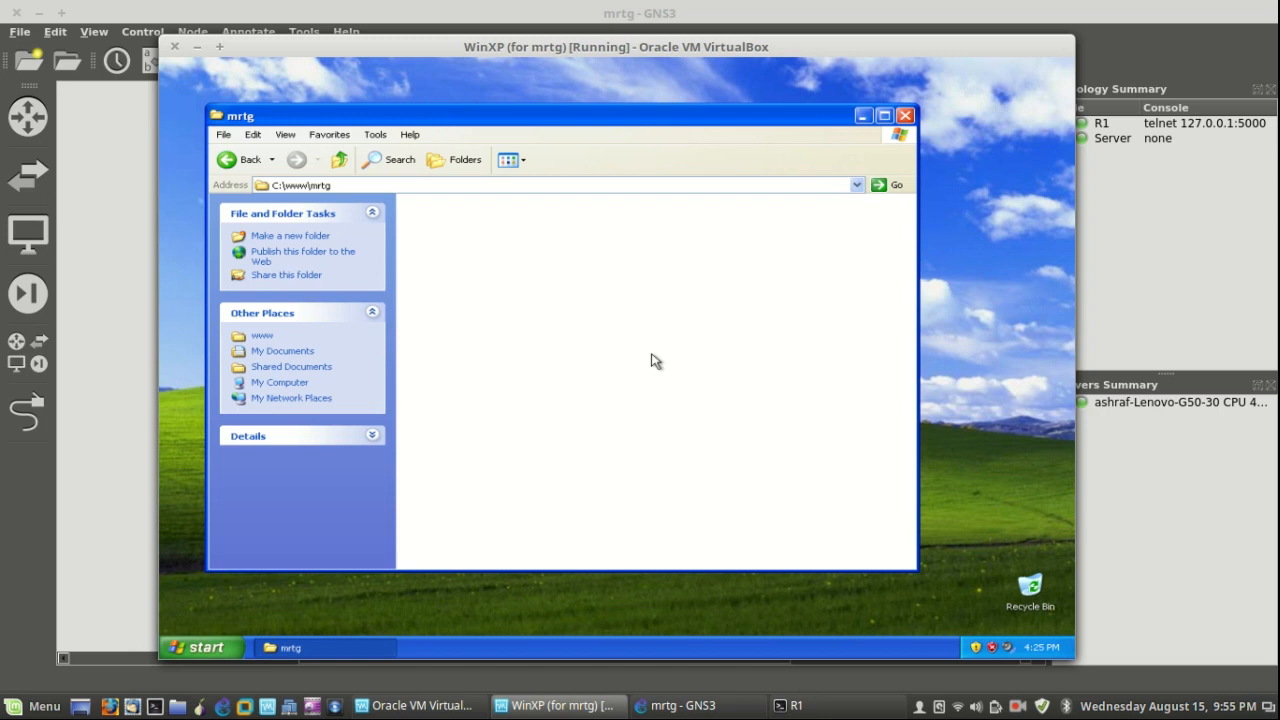
{"action": "left_click", "coordinate": [905, 116]}
{"action": "left_click", "coordinate": [660, 705]}
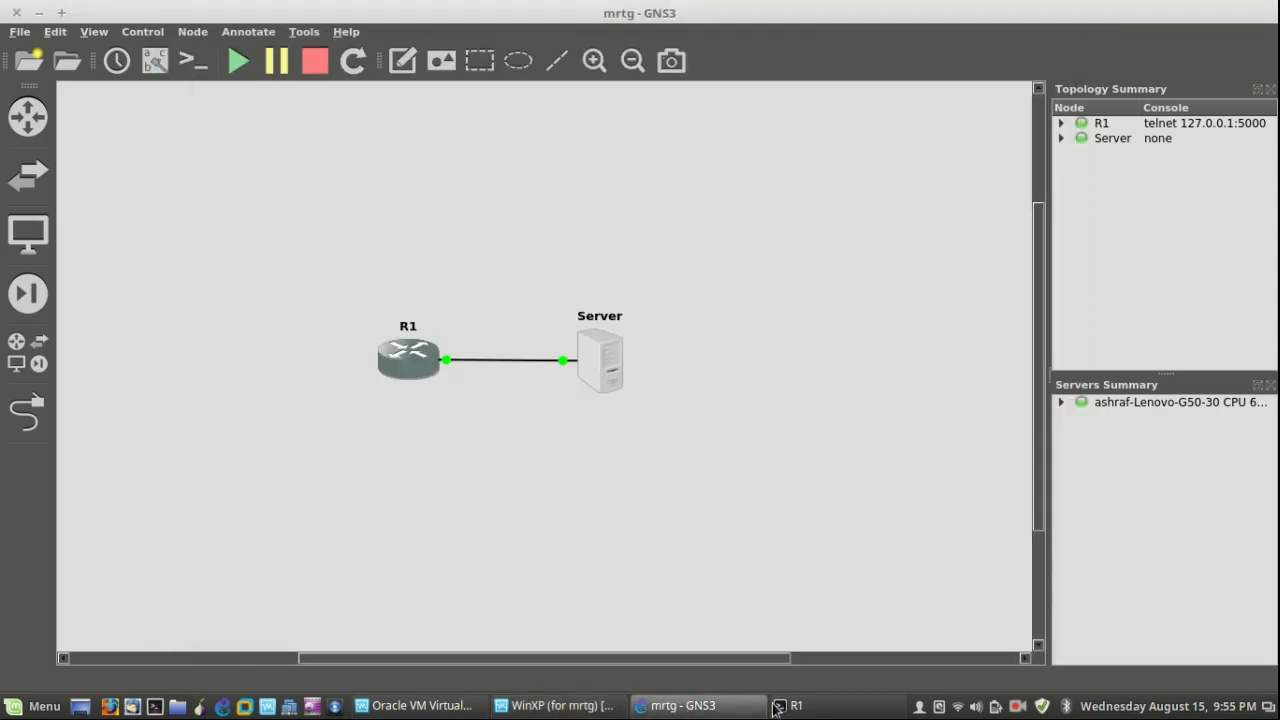
{"action": "left_click", "coordinate": [785, 705]}
Assign 192.168.56.50 255.255.255.0 to R1's f0/0 and enable it with no shut
{"action": "key", "text": "Return"}
{"action": "key", "text": "Return"}
{"action": "key", "text": "Return"}
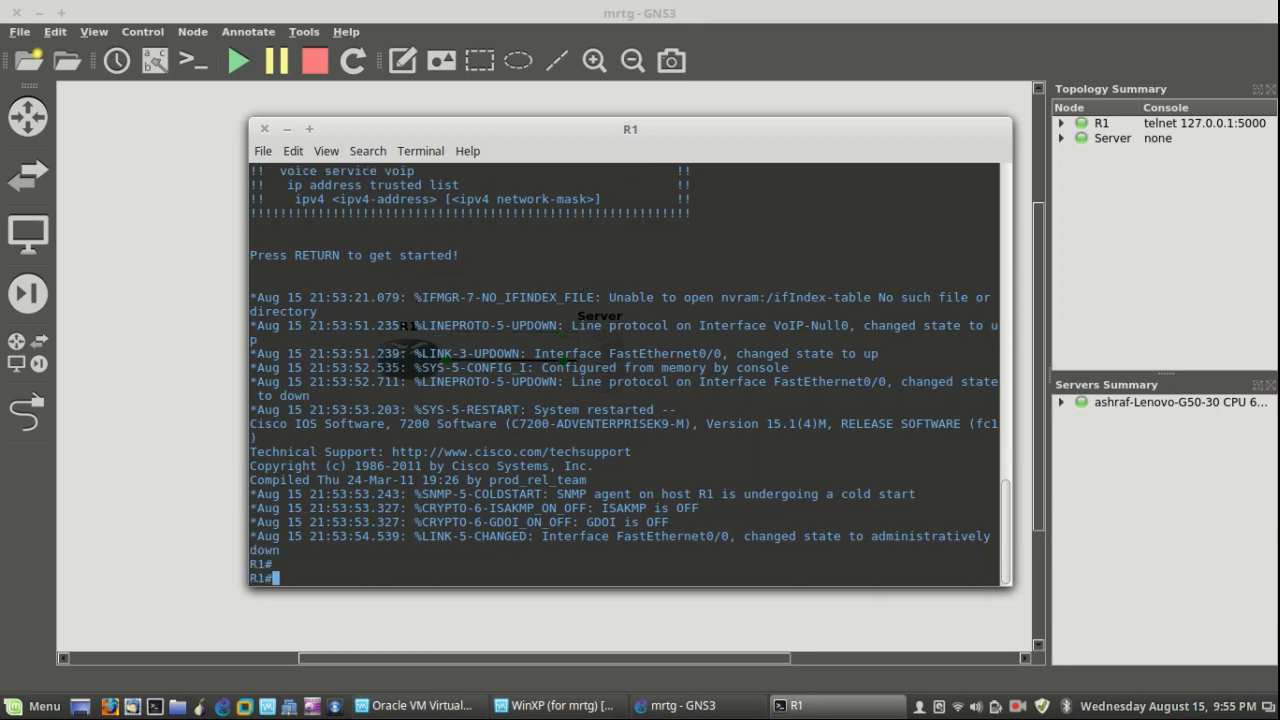
{"action": "type", "text": "conf t"}
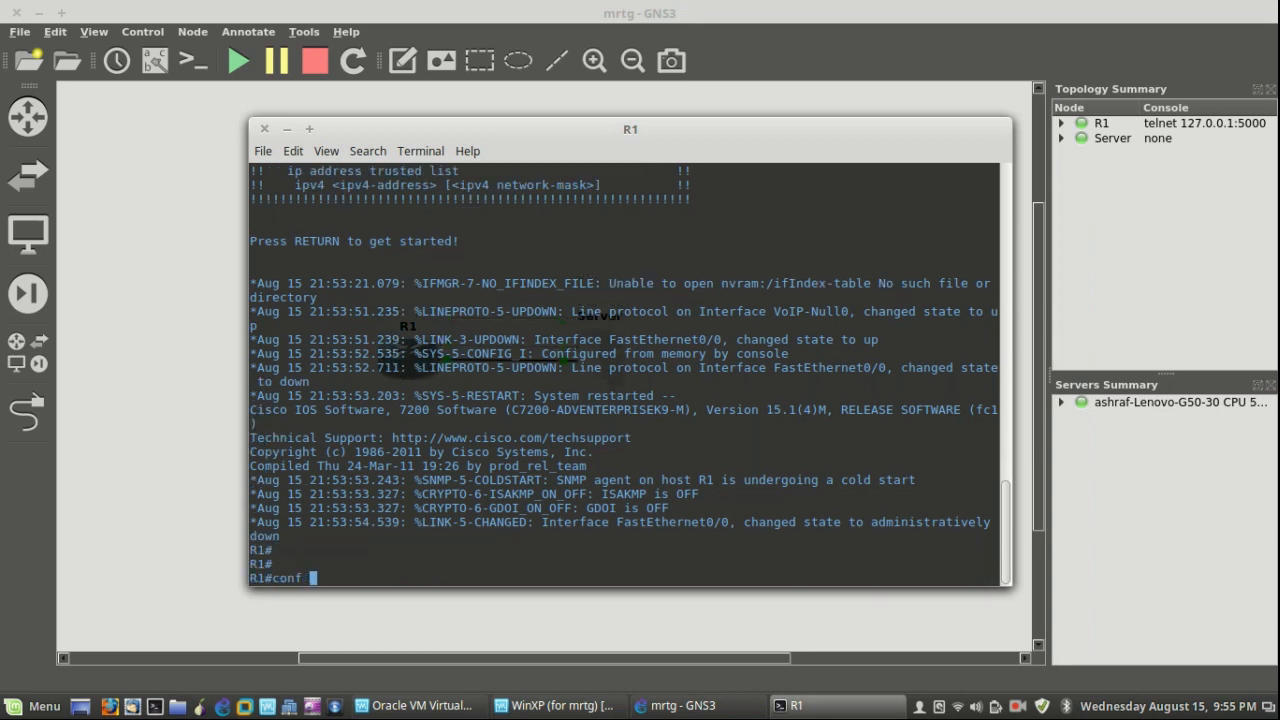
{"action": "key", "text": "Return"}
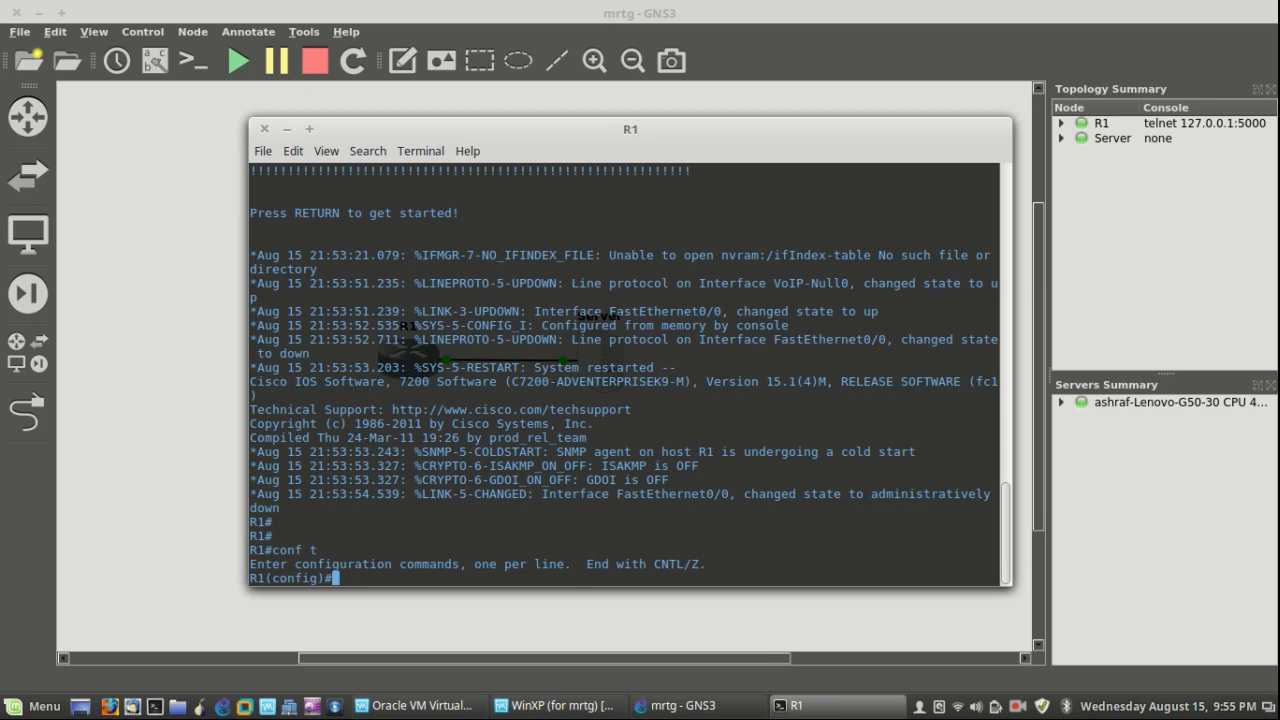
{"action": "type", "text": "int f0/04"}
{"action": "key", "text": "BackSpace"}
{"action": "key", "text": "Return"}
{"action": "type", "text": "ip add 1"}
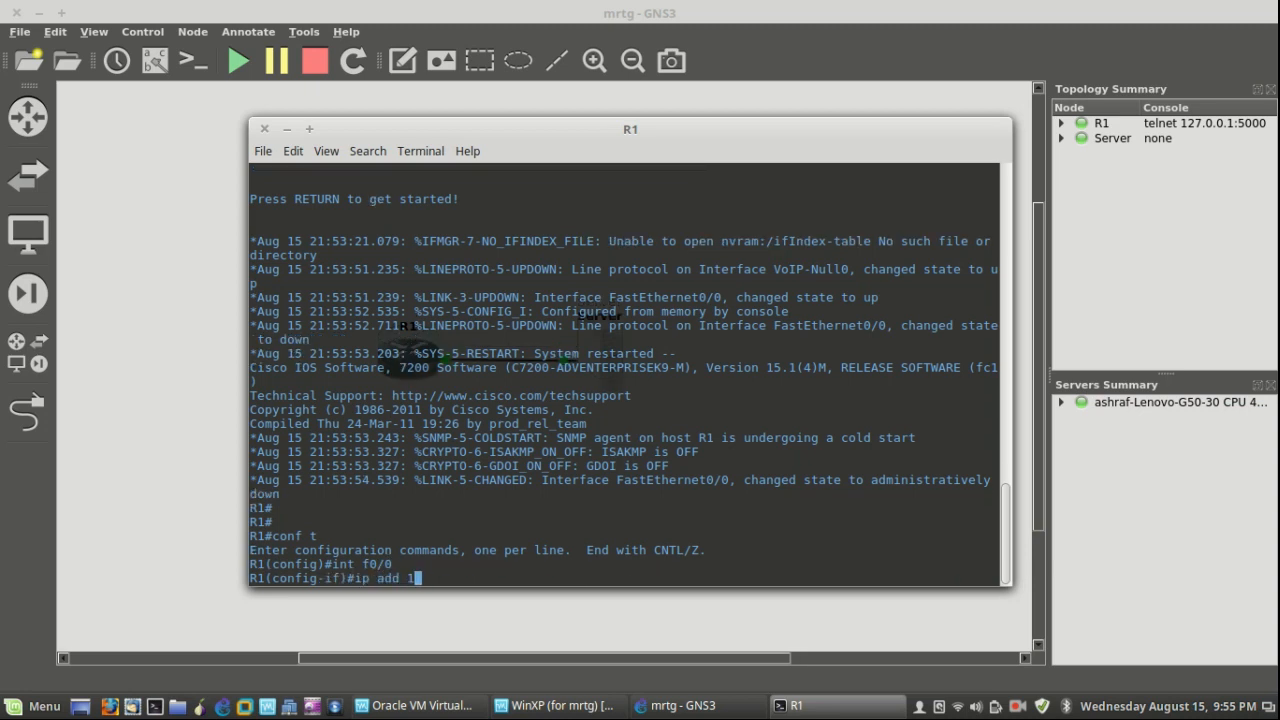
{"action": "type", "text": "92.168.56.50 255.255.255.0"}
{"action": "key", "text": "Return"}
{"action": "type", "text": "no shu"}
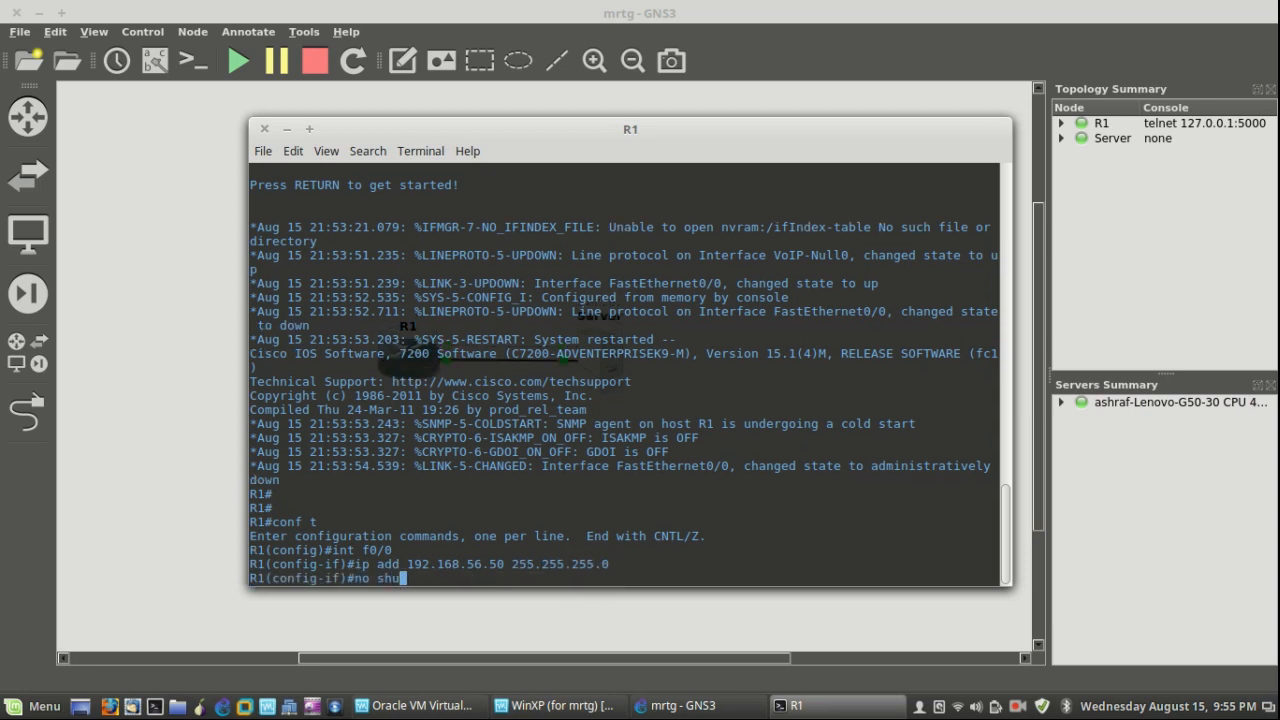
{"action": "type", "text": "t"}
{"action": "key", "text": "Return"}
{"action": "key", "text": "Return"}
{"action": "type", "text": "exi"}
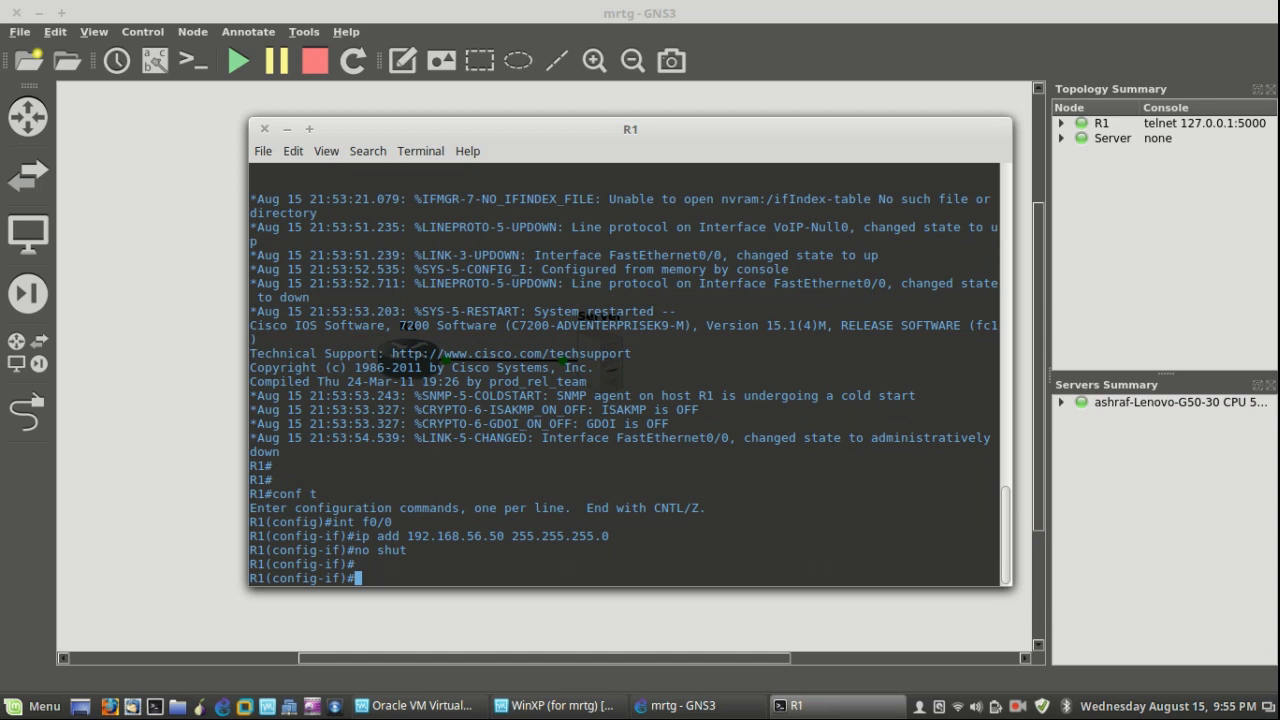
{"action": "key", "text": "Return"}
{"action": "key", "text": "Return"}
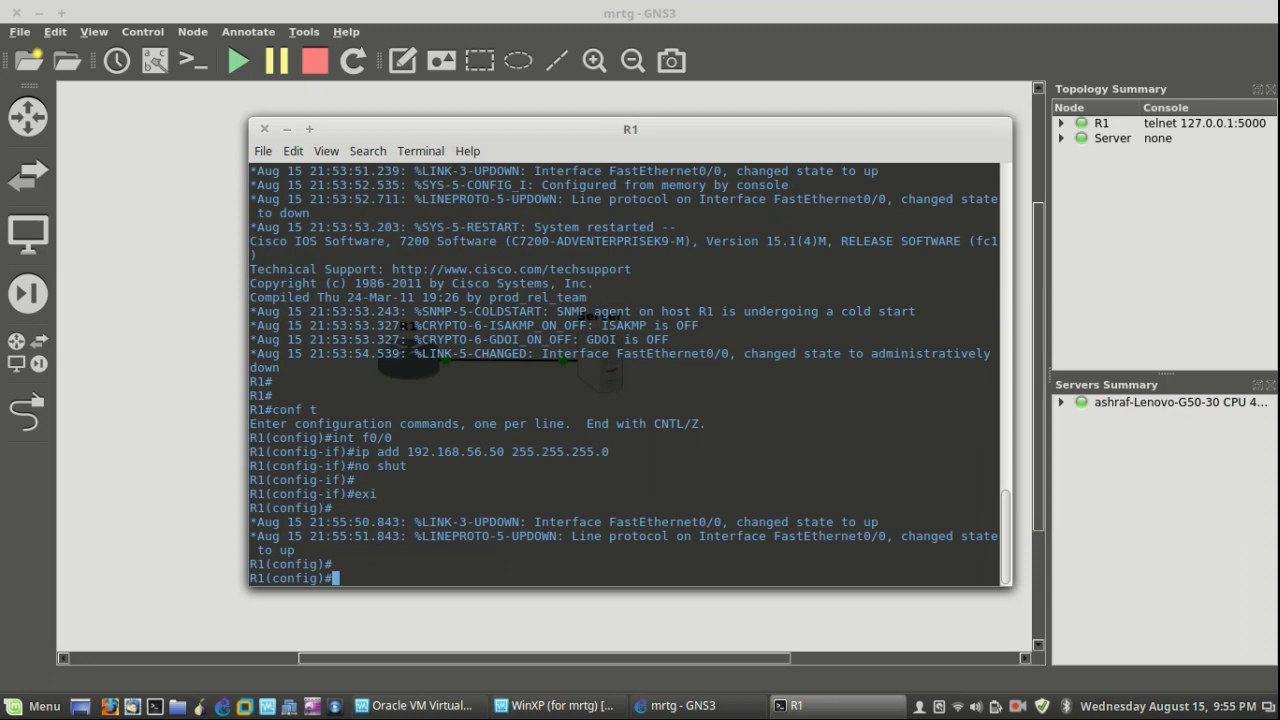
Run show snmp on R1 and note that the SNMP agent is not enabled
{"action": "type", "text": "show snmp"}
{"action": "key", "text": "Return"}
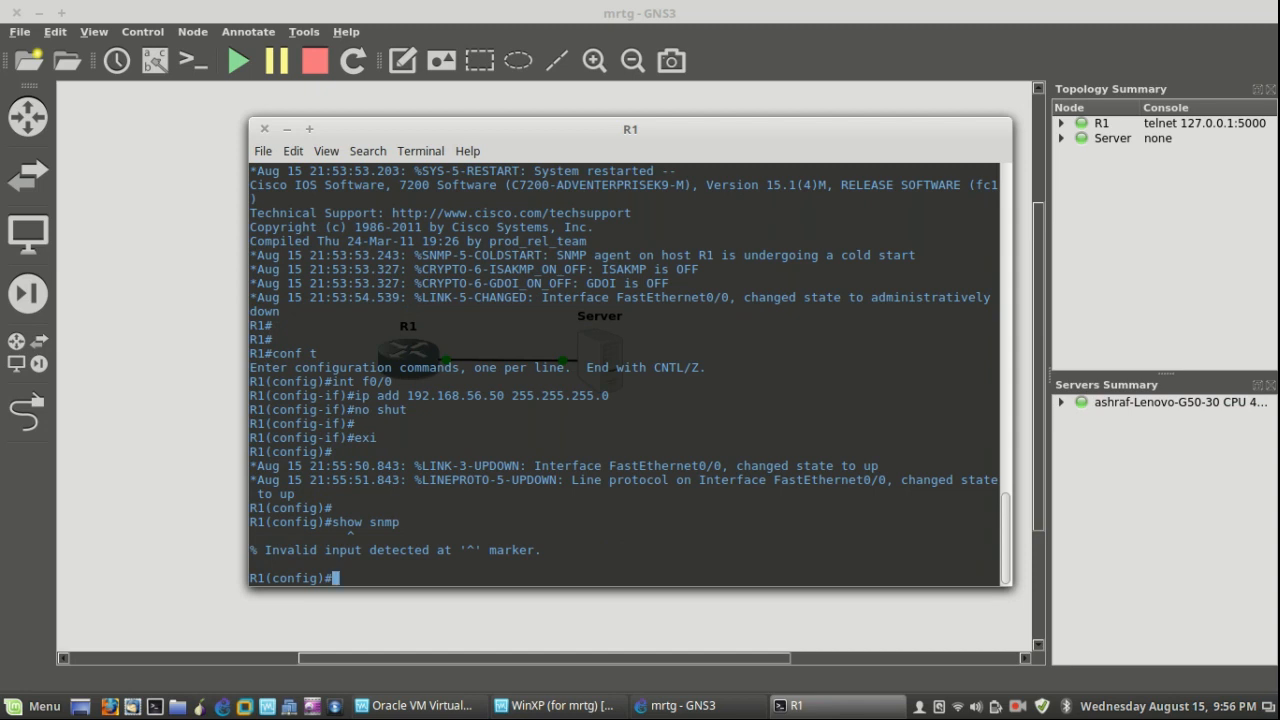
{"action": "key", "text": "ctrl+z"}
{"action": "key", "text": "Return"}
{"action": "key", "text": "Return"}
{"action": "type", "text": "ssh"}
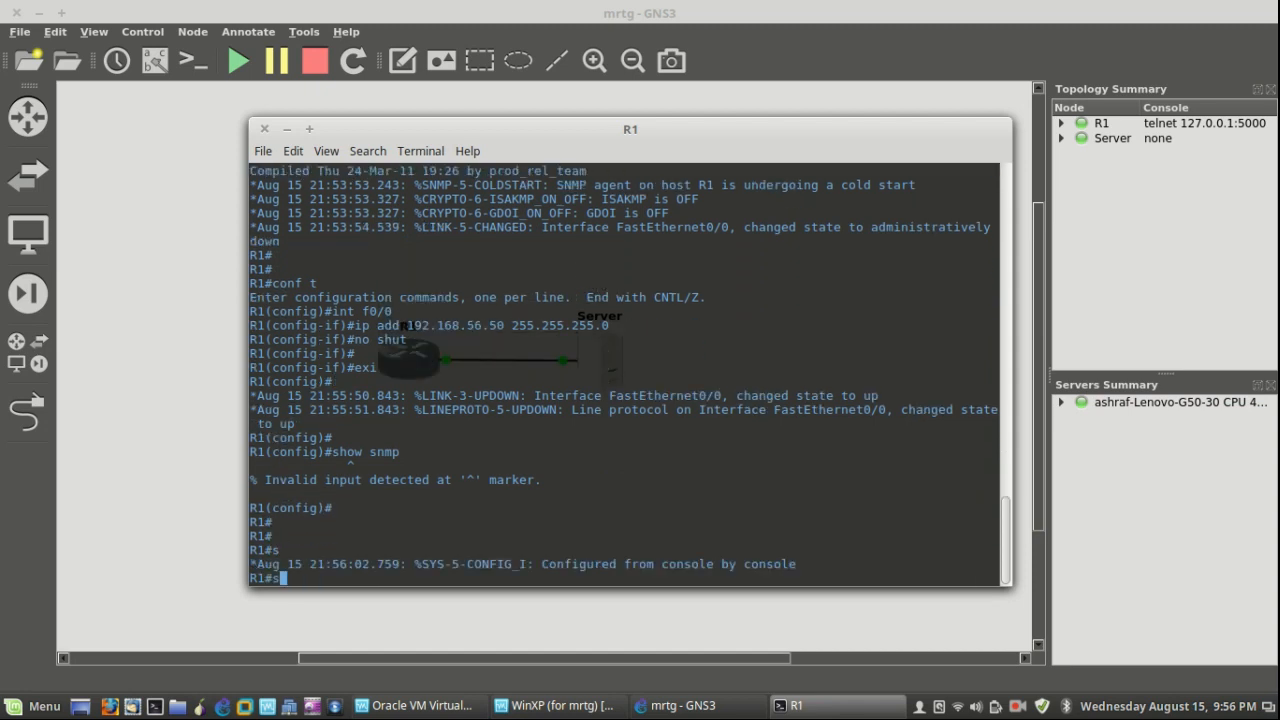
{"action": "key", "text": "BackSpace"}
{"action": "key", "text": "BackSpace"}
{"action": "key", "text": "BackSpace"}
{"action": "type", "text": "show snmp"}
{"action": "key", "text": "Return"}
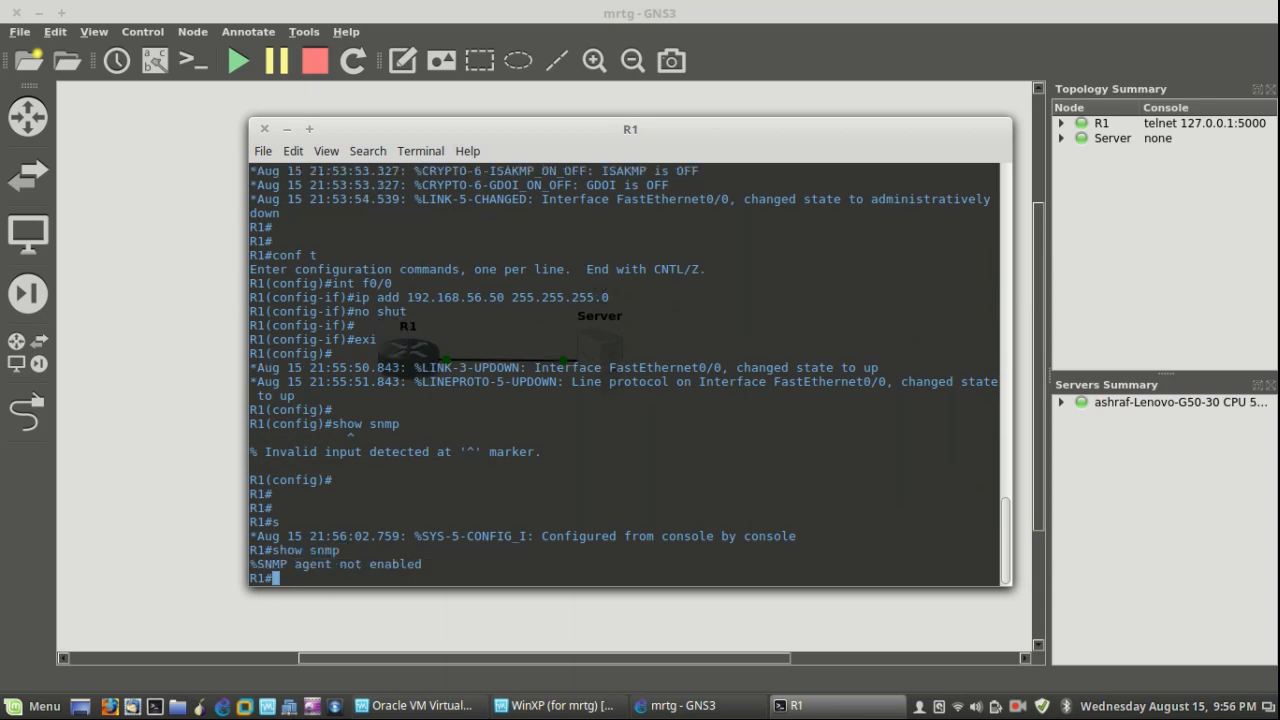
{"action": "left_click_drag", "start_coordinate": [452, 567], "coordinate": [290, 551]}
{"action": "left_click", "coordinate": [474, 571]}
In global config, set snmp-server community public as read-only (RO)
{"action": "type", "text": "conf t"}
{"action": "key", "text": "Return"}
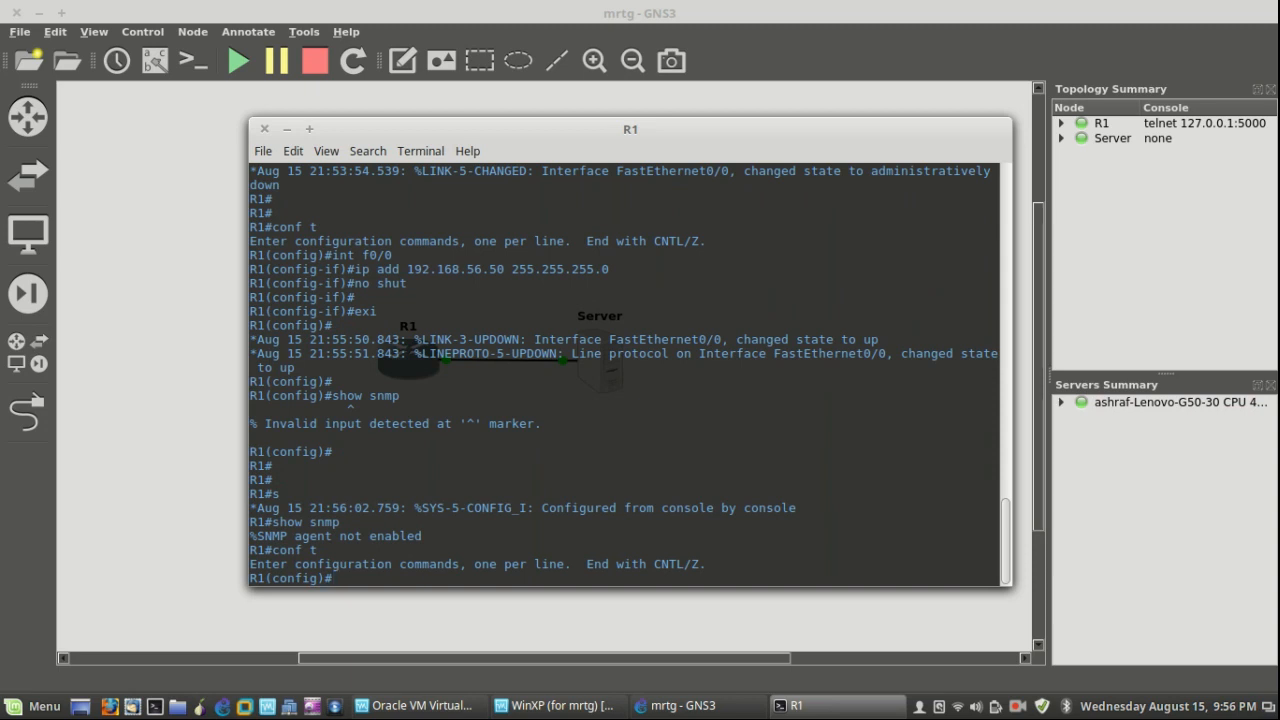
{"action": "type", "text": "snme-se"}
{"action": "key", "text": "Tab"}
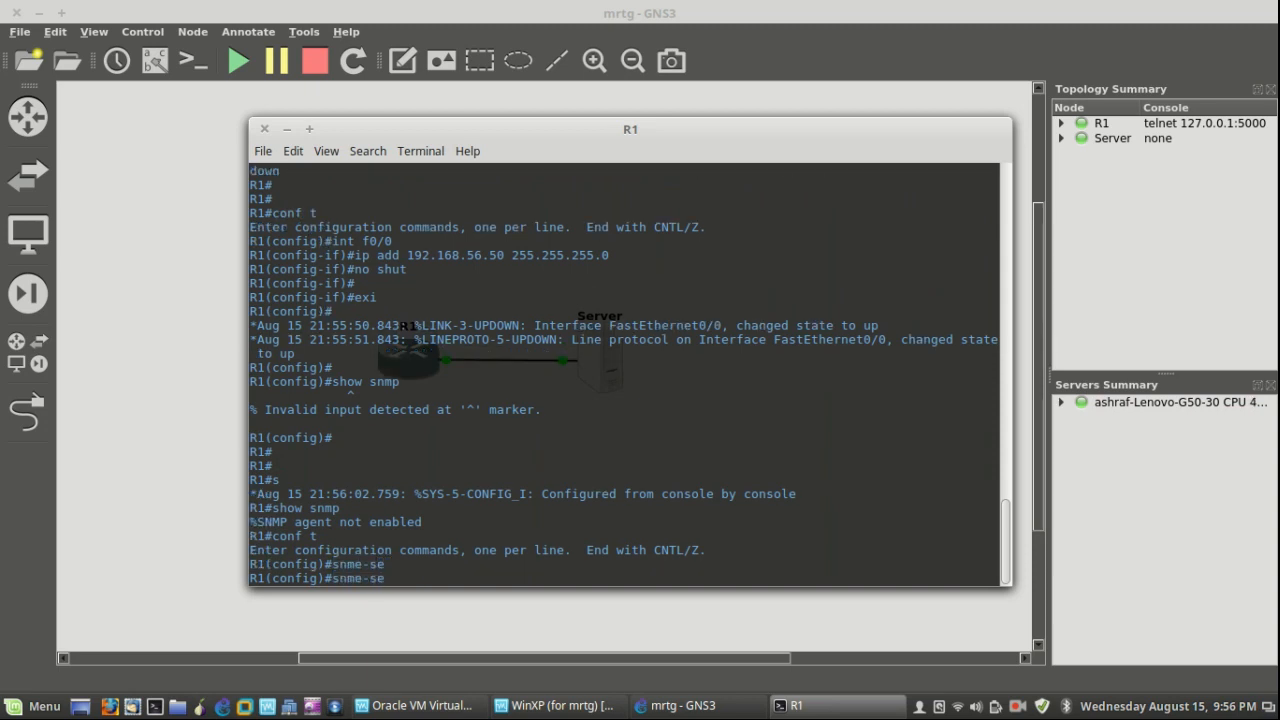
{"action": "type", "text": "r"}
{"action": "key", "text": "Tab"}
{"action": "type", "text": "v"}
{"action": "key", "text": "Tab"}
{"action": "key", "text": "BackSpace"}
{"action": "key", "text": "BackSpace"}
{"action": "key", "text": "BackSpace"}
{"action": "key", "text": "BackSpace"}
{"action": "key", "text": "BackSpace"}
{"action": "key", "text": "BackSpace"}
{"action": "type", "text": "p"}
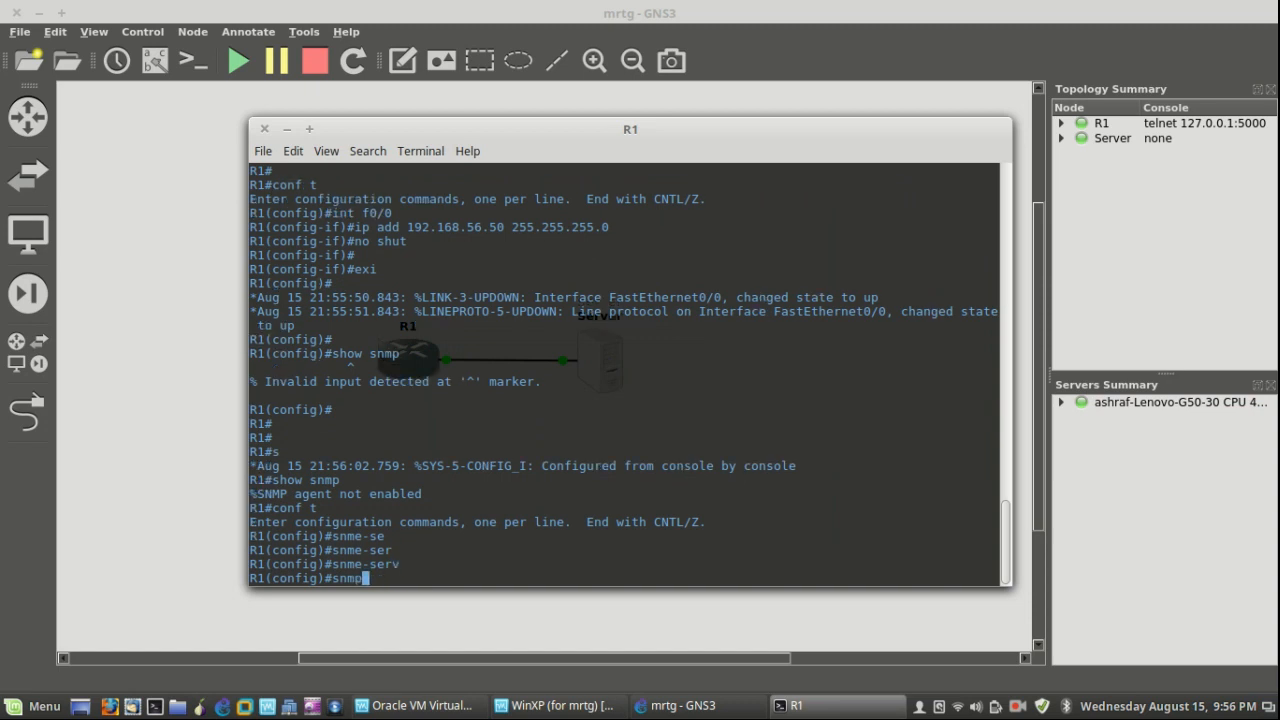
{"action": "type", "text": "-ser"}
{"action": "key", "text": "Tab"}
{"action": "type", "text": "comm"}
{"action": "key", "text": "Tab"}
{"action": "type", "text": "pu"}
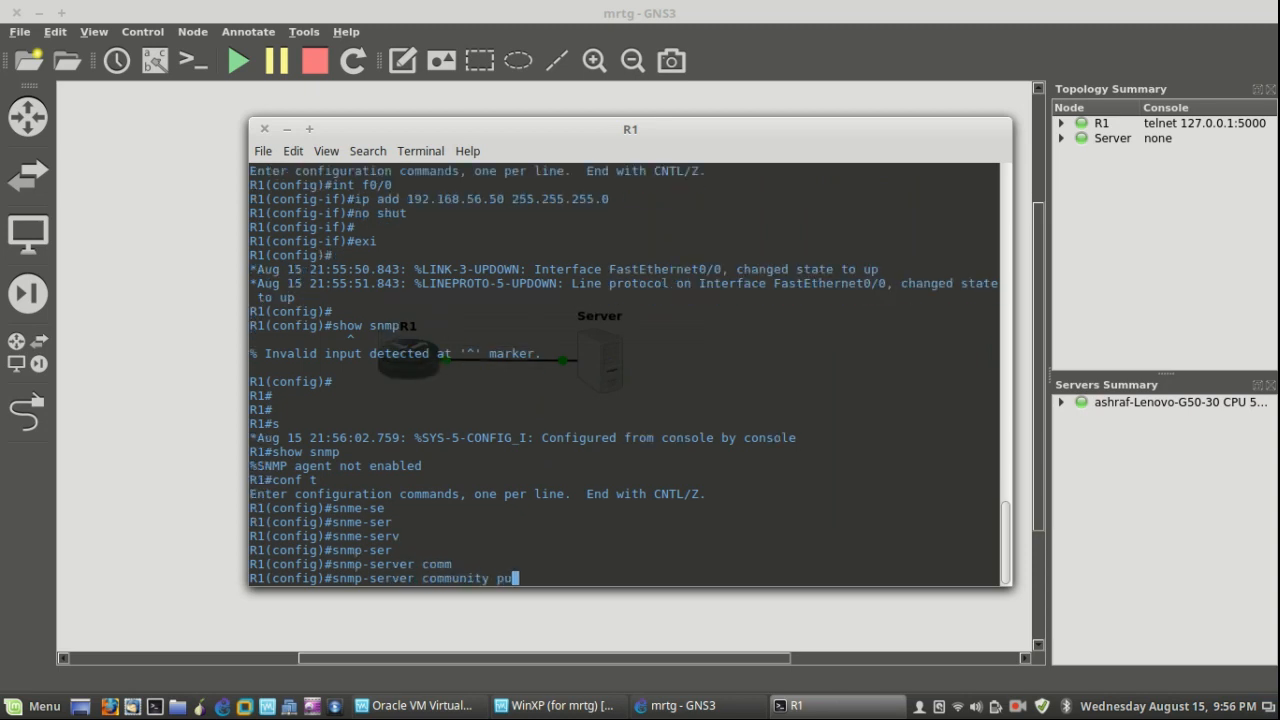
{"action": "type", "text": "b"}
{"action": "key", "text": "Tab"}
{"action": "type", "text": "lic"}
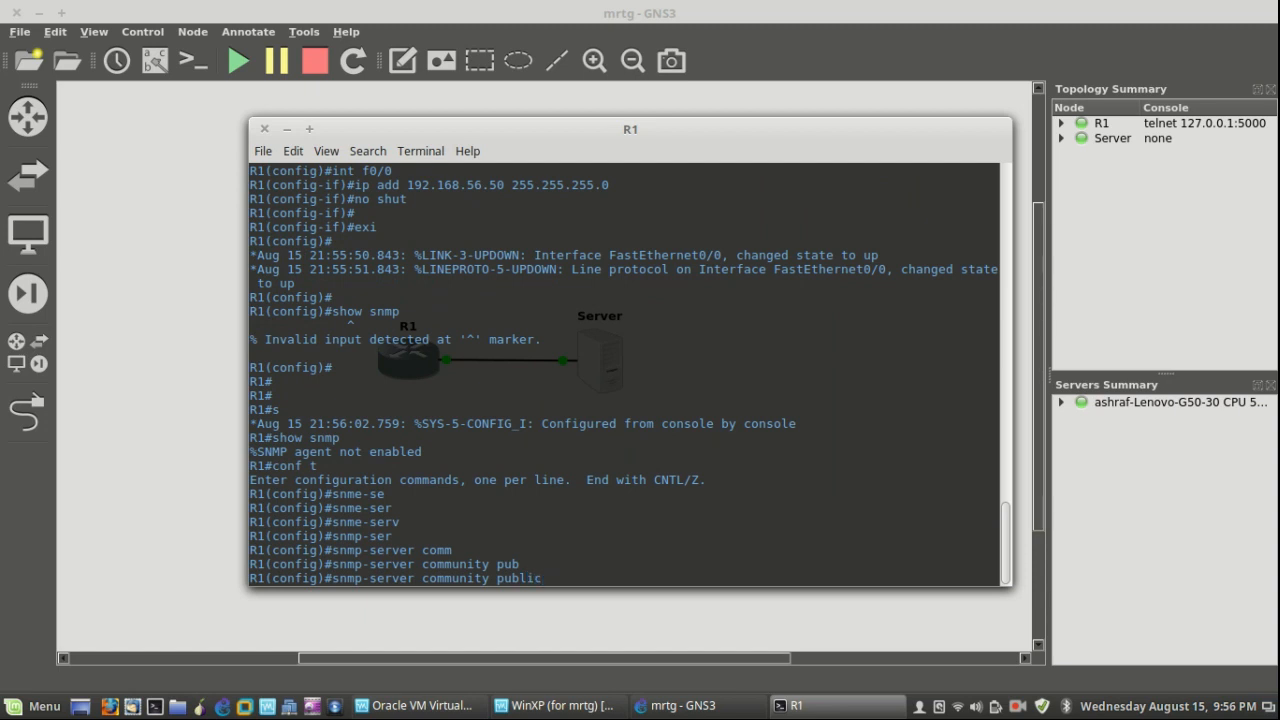
{"action": "key", "text": "Return"}
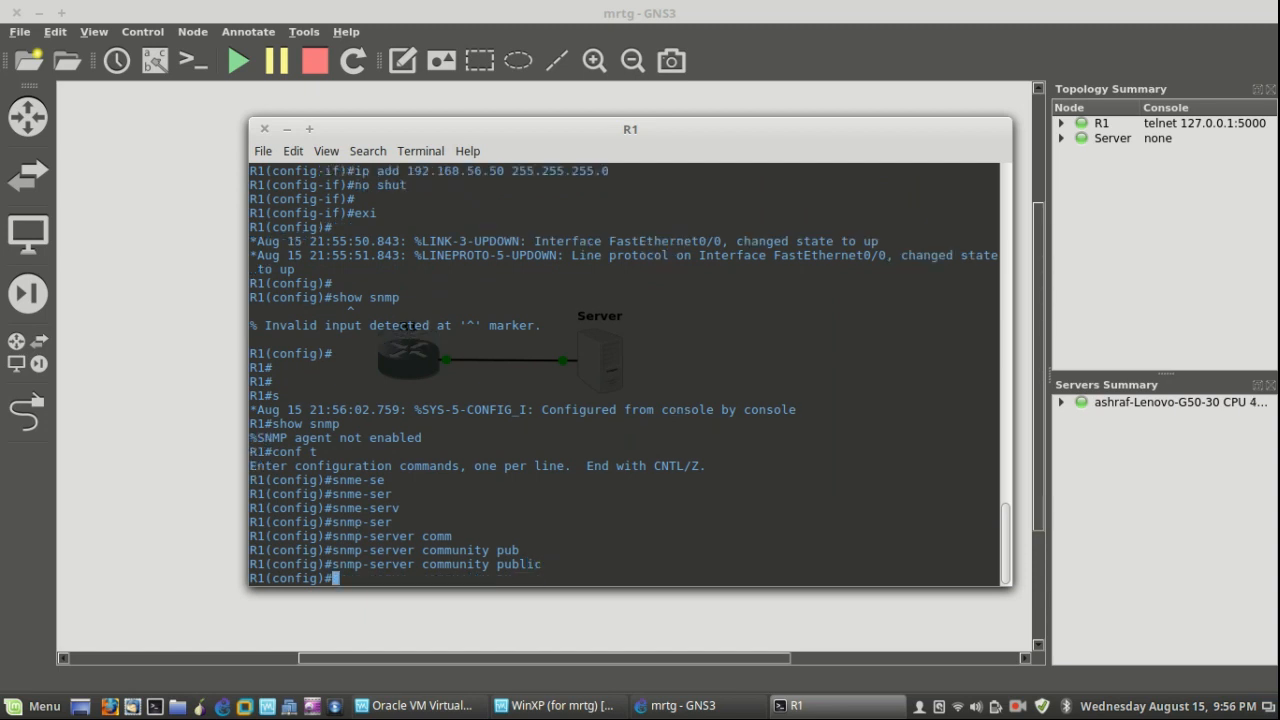
{"action": "key", "text": "Up"}
{"action": "type", "text": "RO"}
{"action": "key", "text": "Return"}
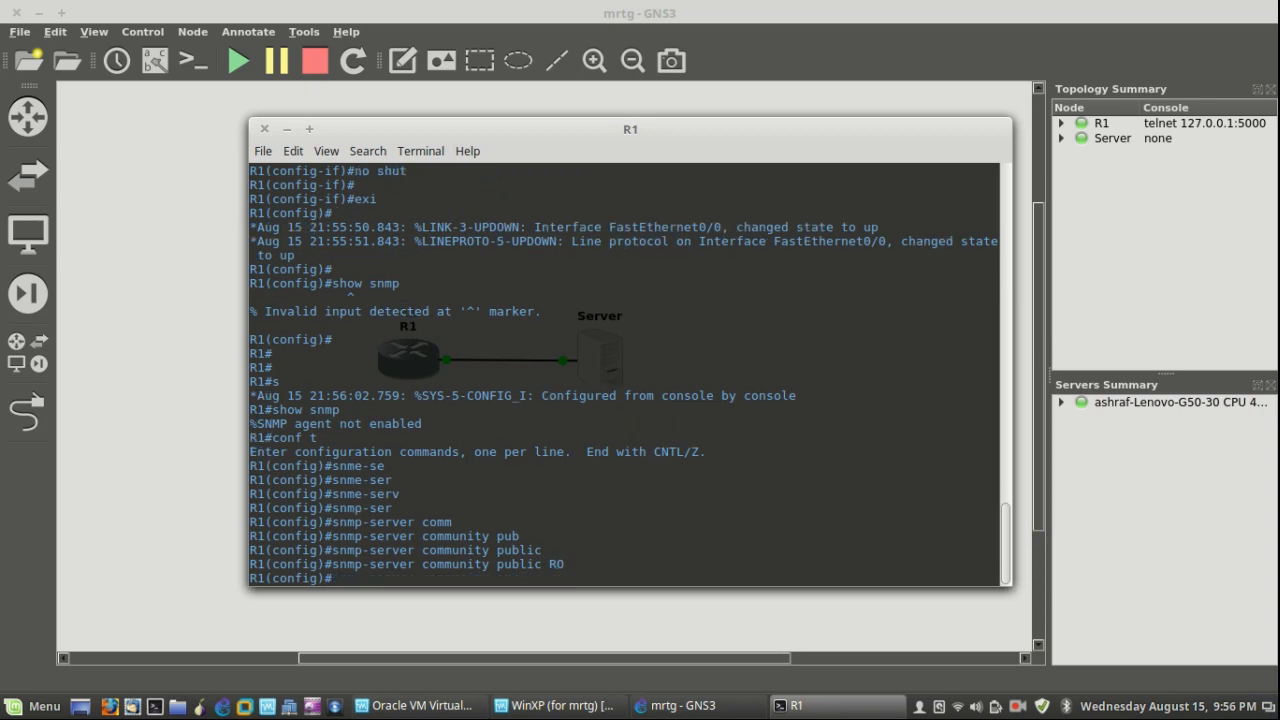
Enable SNMP traps with snmp-server enable traps
{"action": "type", "text": "snmp-serv"}
{"action": "key", "text": "Tab"}
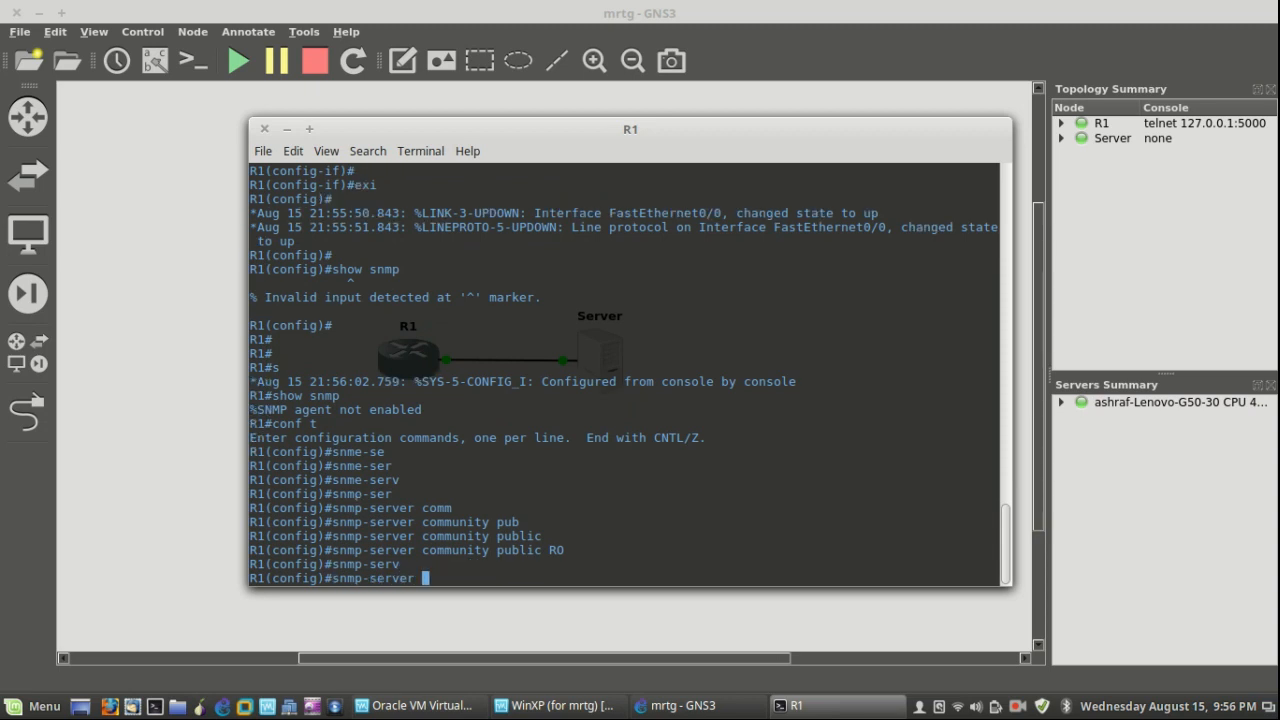
{"action": "type", "text": "en"}
{"action": "key", "text": "Tab"}
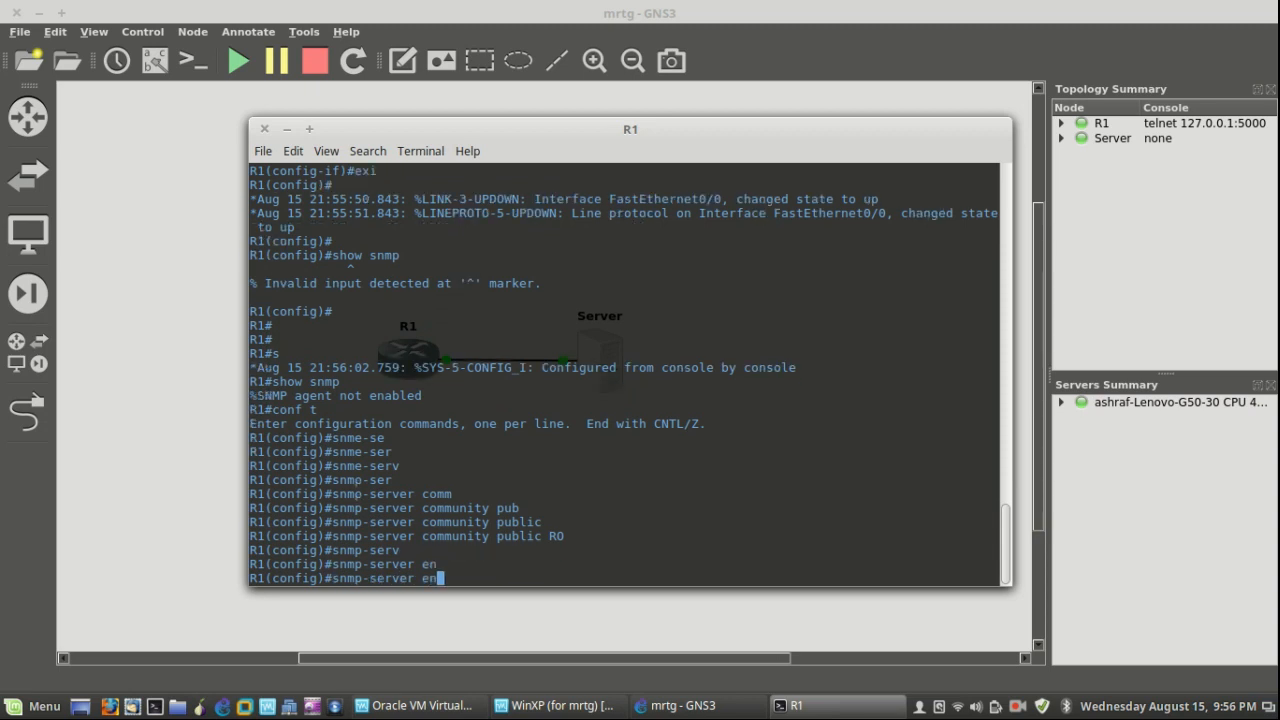
{"action": "type", "text": "a"}
{"action": "key", "text": "Tab"}
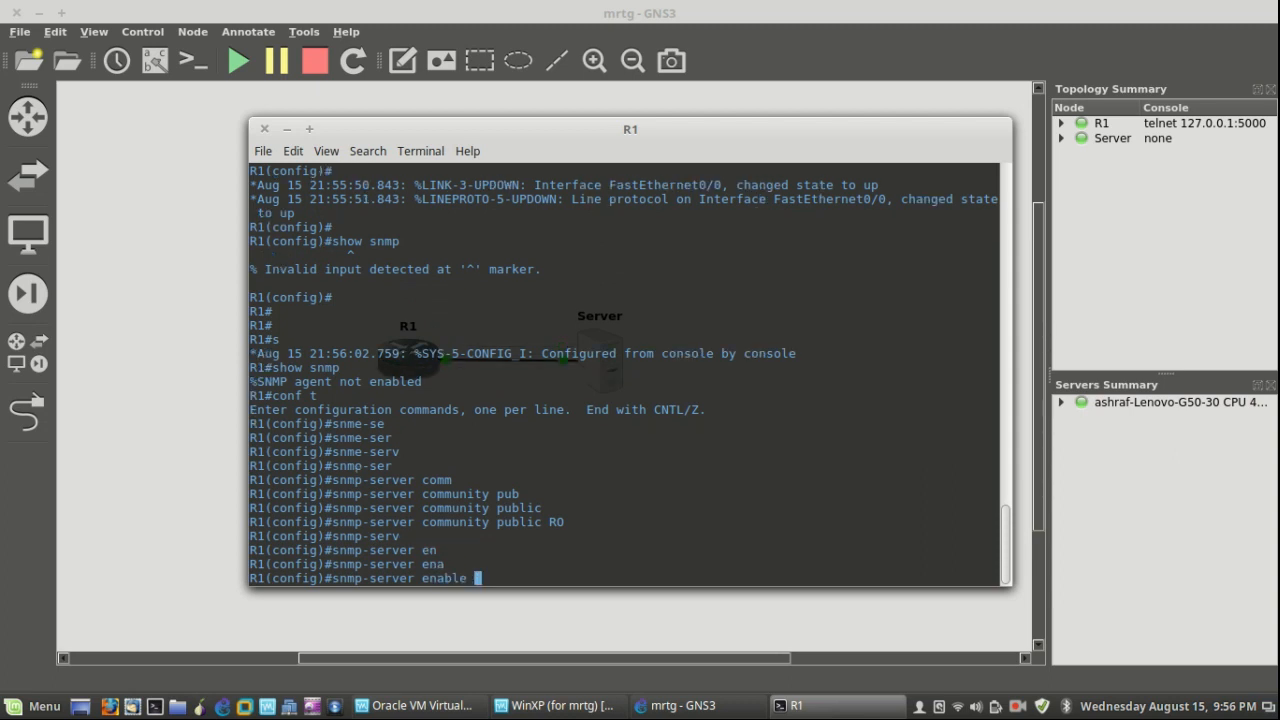
{"action": "type", "text": "tr"}
{"action": "key", "text": "Tab"}
{"action": "key", "text": "Return"}
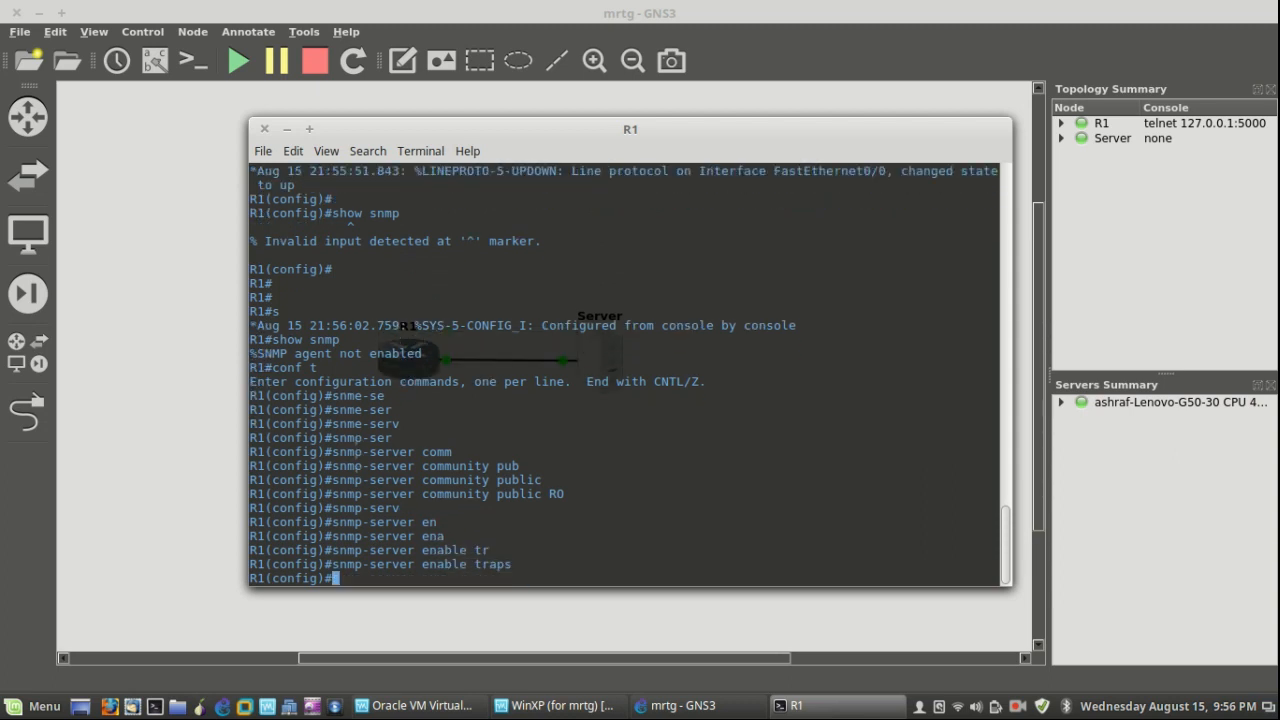
Begin the trap host command snmp-server host 192.168.56.101
{"action": "type", "text": "snmp-ser"}
{"action": "key", "text": "Tab"}
{"action": "type", "text": "host"}
{"action": "key", "text": "Tab"}
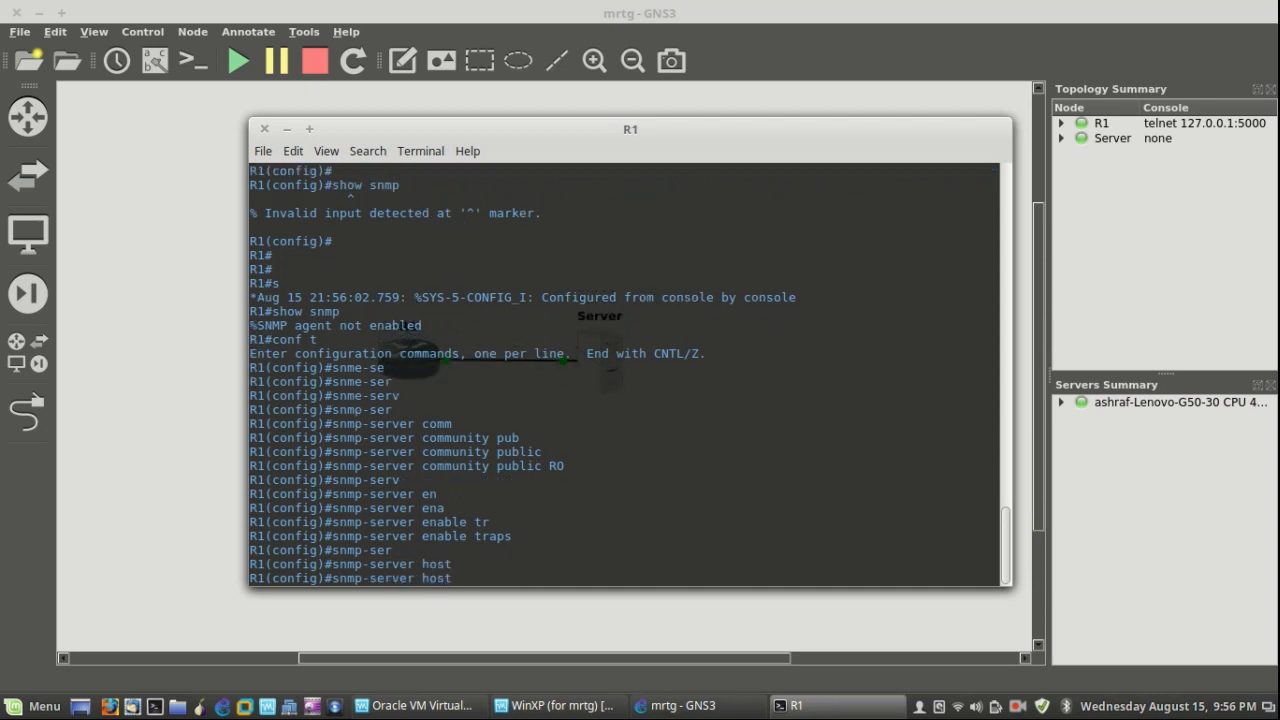
{"action": "type", "text": "[[~[~"}
{"action": "key", "text": "BackSpace"}
{"action": "key", "text": "BackSpace"}
{"action": "key", "text": "BackSpace"}
{"action": "key", "text": "BackSpace"}
{"action": "key", "text": "BackSpace"}
{"action": "type", "text": "192.168.56.101"}
Complete snmp-server host 192.168.56.101 with community public on R1
{"action": "left_click", "coordinate": [578, 712]}
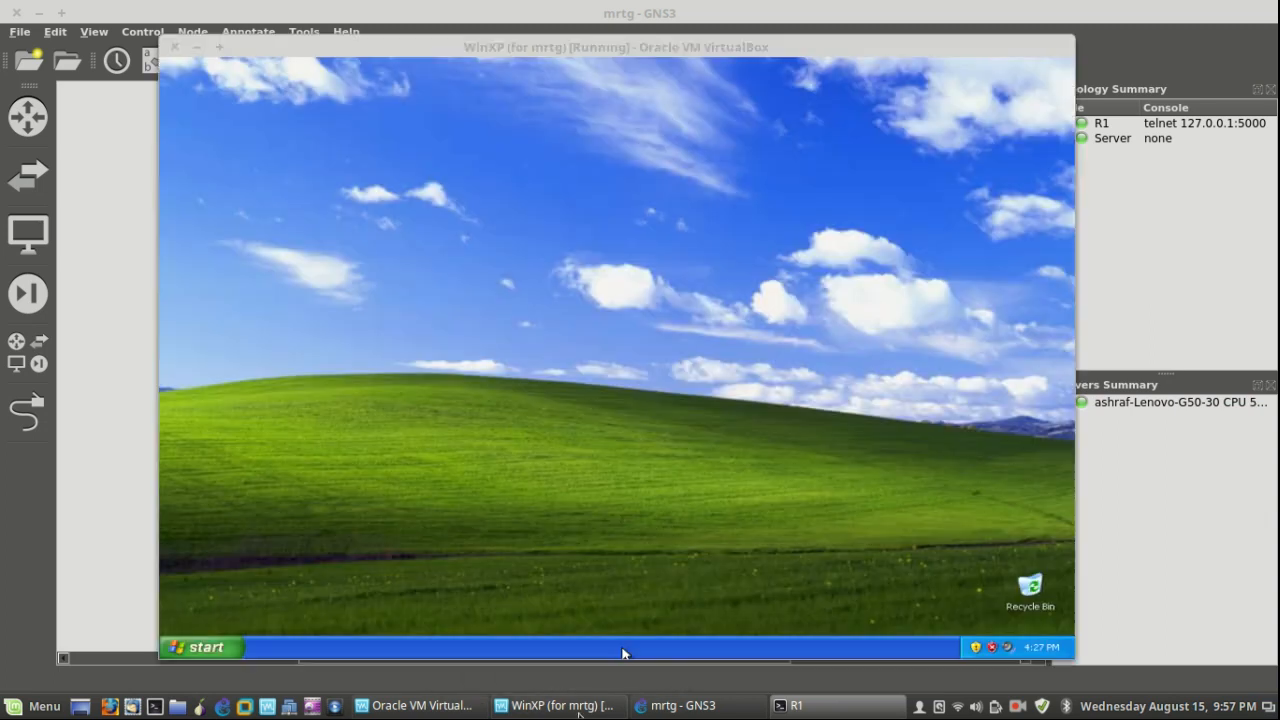
{"action": "left_click", "coordinate": [792, 706]}
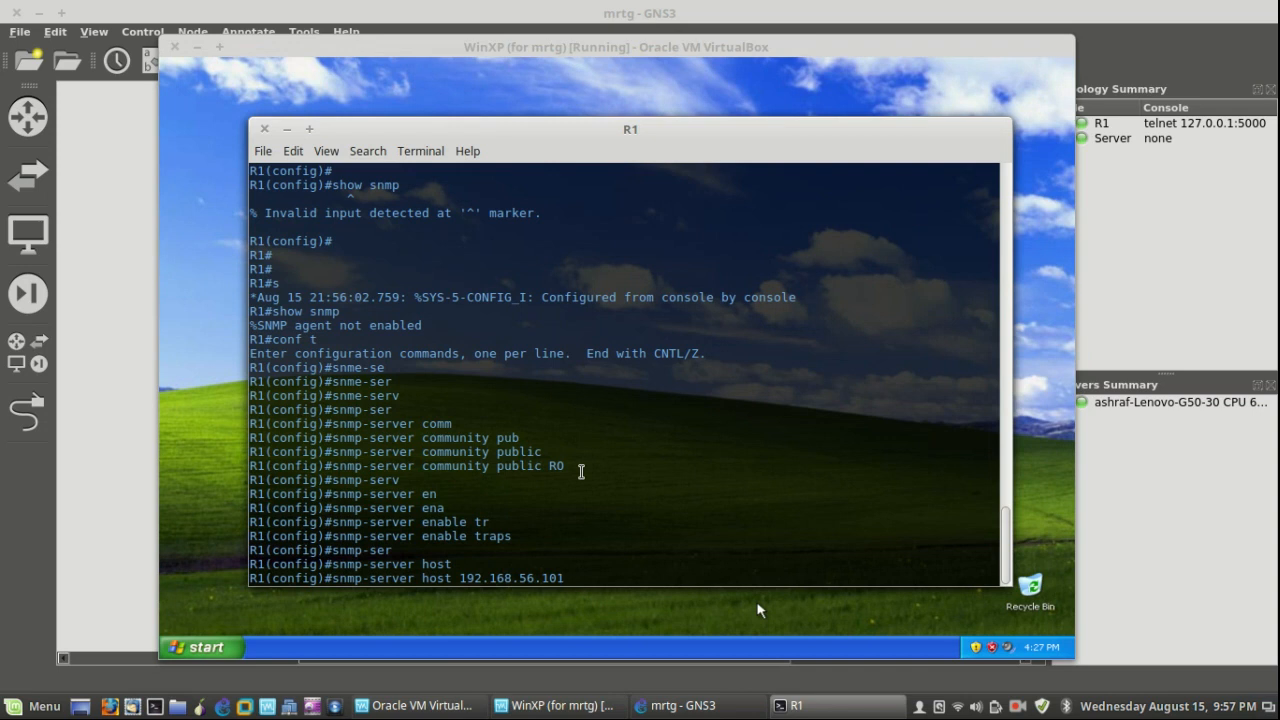
{"action": "type", "text": "public"}
{"action": "key", "text": "Return"}
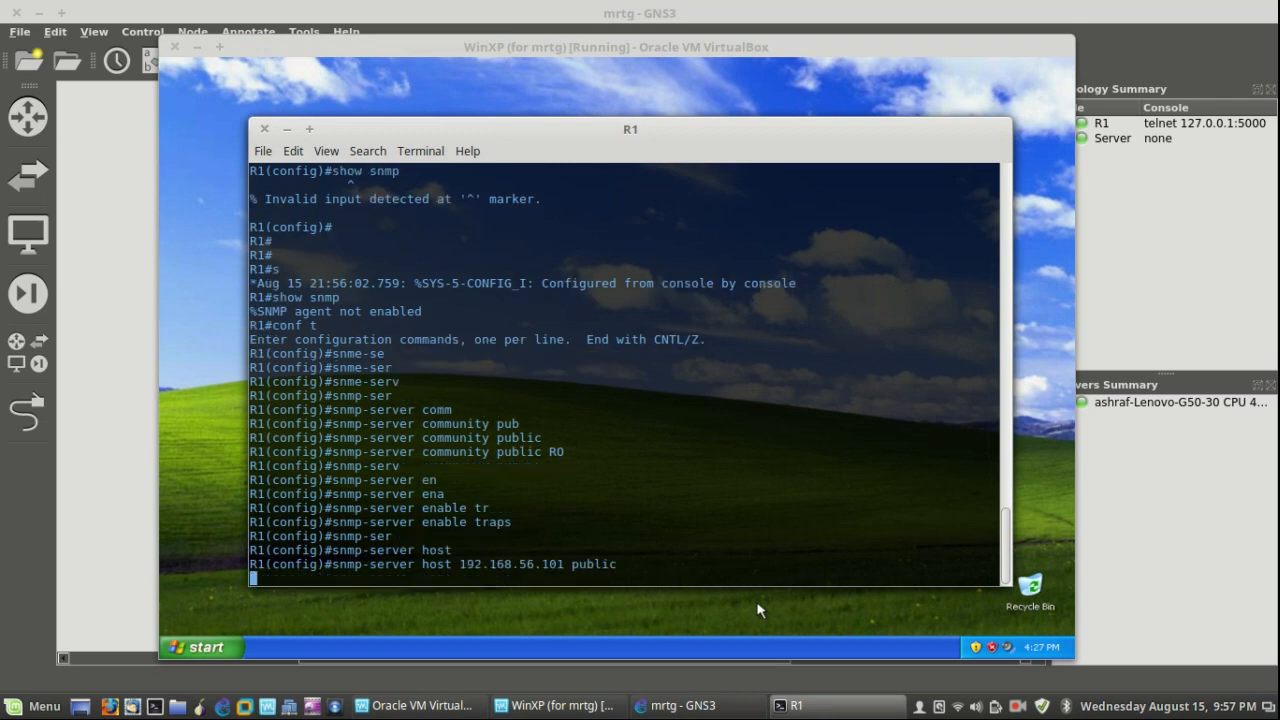
Display R1's SNMP status and statistics with do show snmp
{"action": "key", "text": "Return"}
{"action": "key", "text": "Return"}
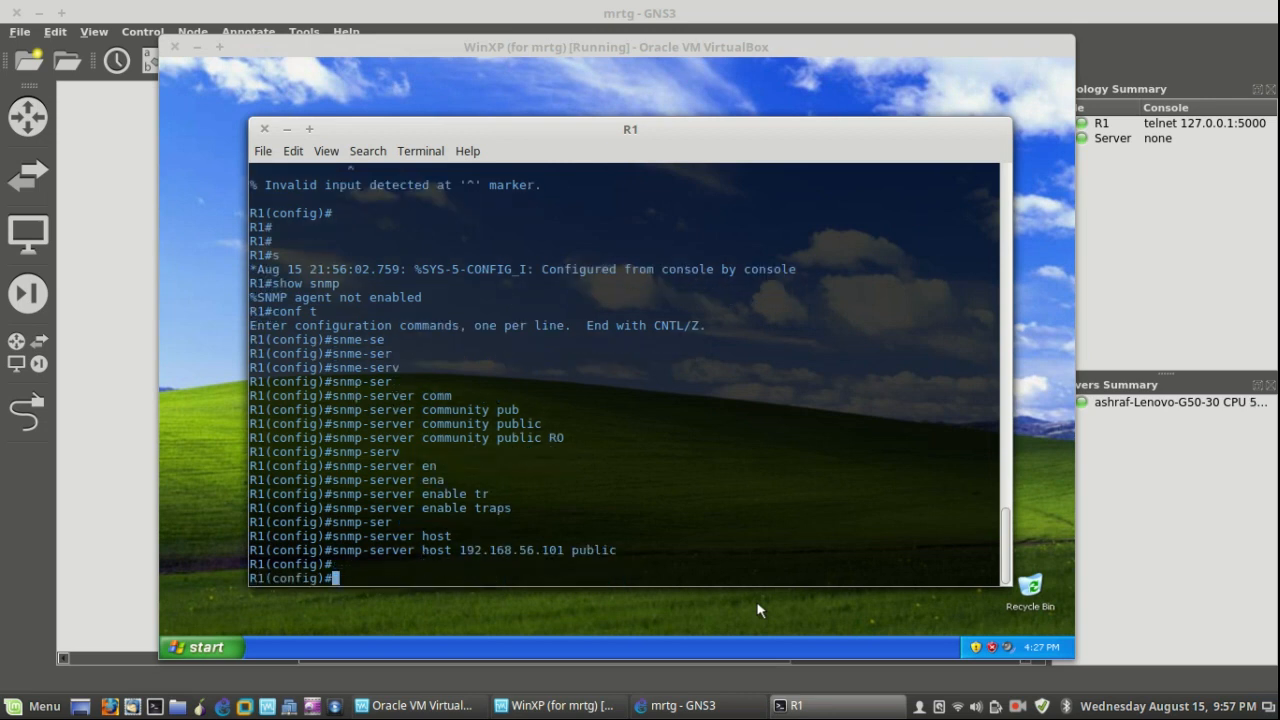
{"action": "type", "text": "sho"}
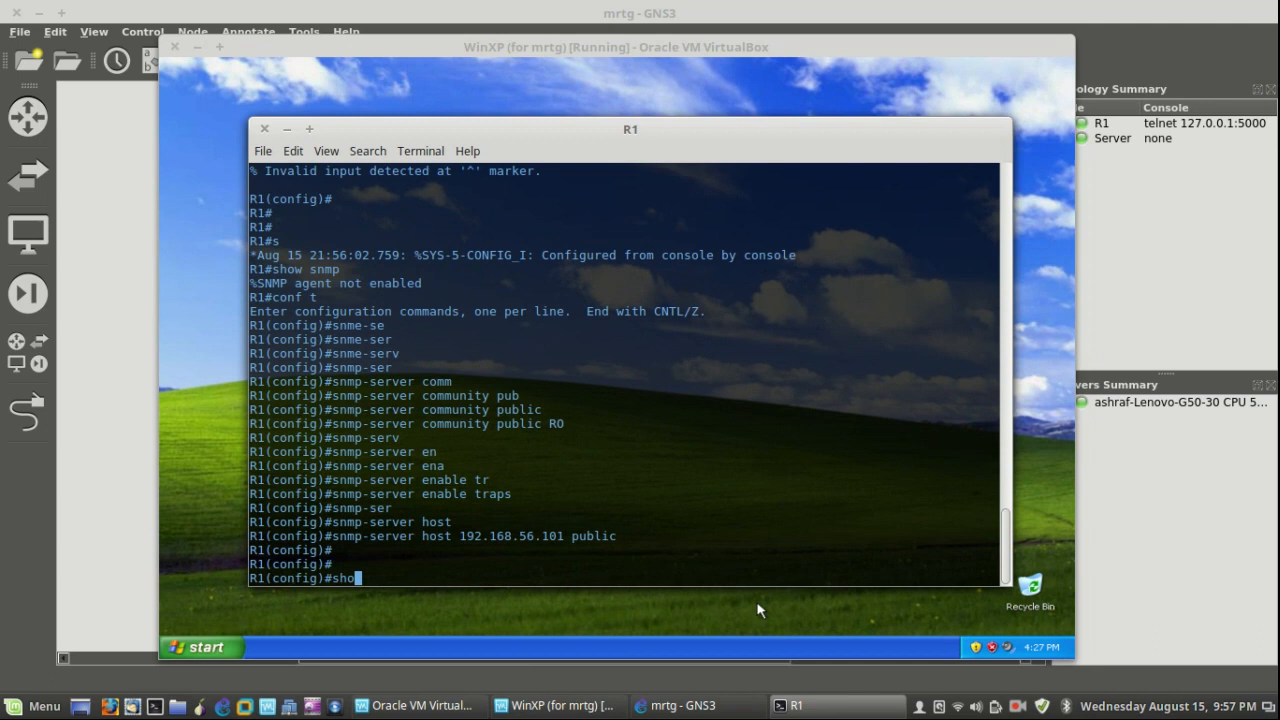
{"action": "type", "text": "w snmp"}
{"action": "key", "text": "Left"}
{"action": "key", "text": "Left"}
{"action": "key", "text": "Left"}
{"action": "key", "text": "Left"}
{"action": "key", "text": "Left"}
{"action": "key", "text": "Left"}
{"action": "key", "text": "Left"}
{"action": "key", "text": "Left"}
{"action": "key", "text": "Left"}
{"action": "type", "text": "do"}
{"action": "key", "text": "Return"}
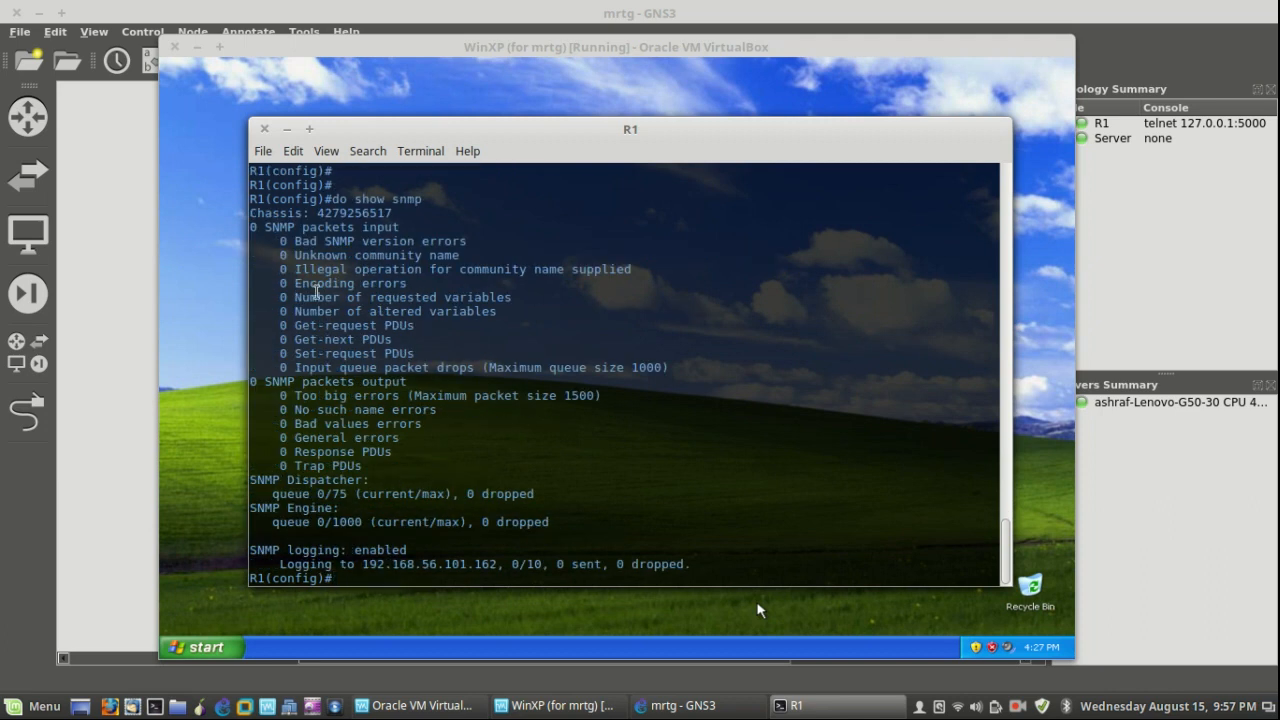
Review the SNMP statistics output and the SNMP logging line on R1
{"action": "left_click_drag", "start_coordinate": [257, 213], "coordinate": [694, 564]}
{"action": "left_click", "coordinate": [462, 545]}
{"action": "left_click_drag", "start_coordinate": [325, 539], "coordinate": [382, 553]}
{"action": "left_click", "coordinate": [520, 532]}
Minimize the R1 console and launch Command Prompt from the XP Start menu
{"action": "left_click", "coordinate": [286, 130]}
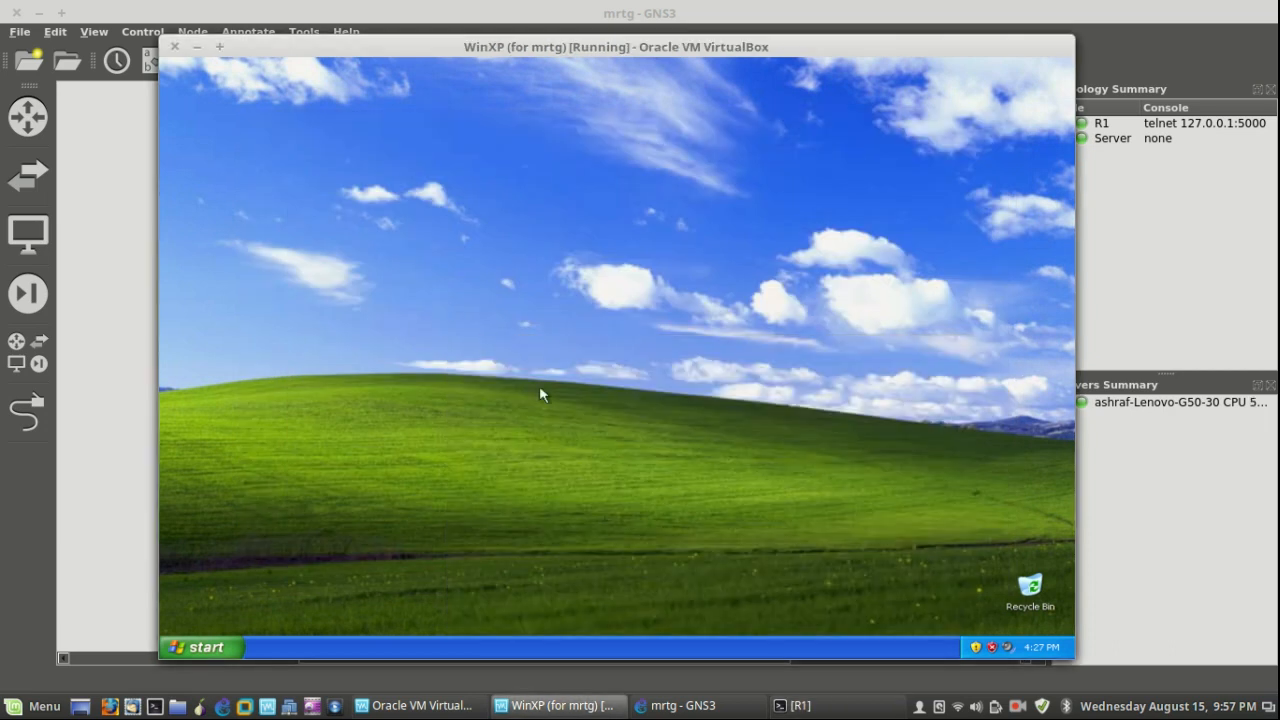
{"action": "left_click", "coordinate": [196, 647]}
{"action": "left_click", "coordinate": [251, 403]}
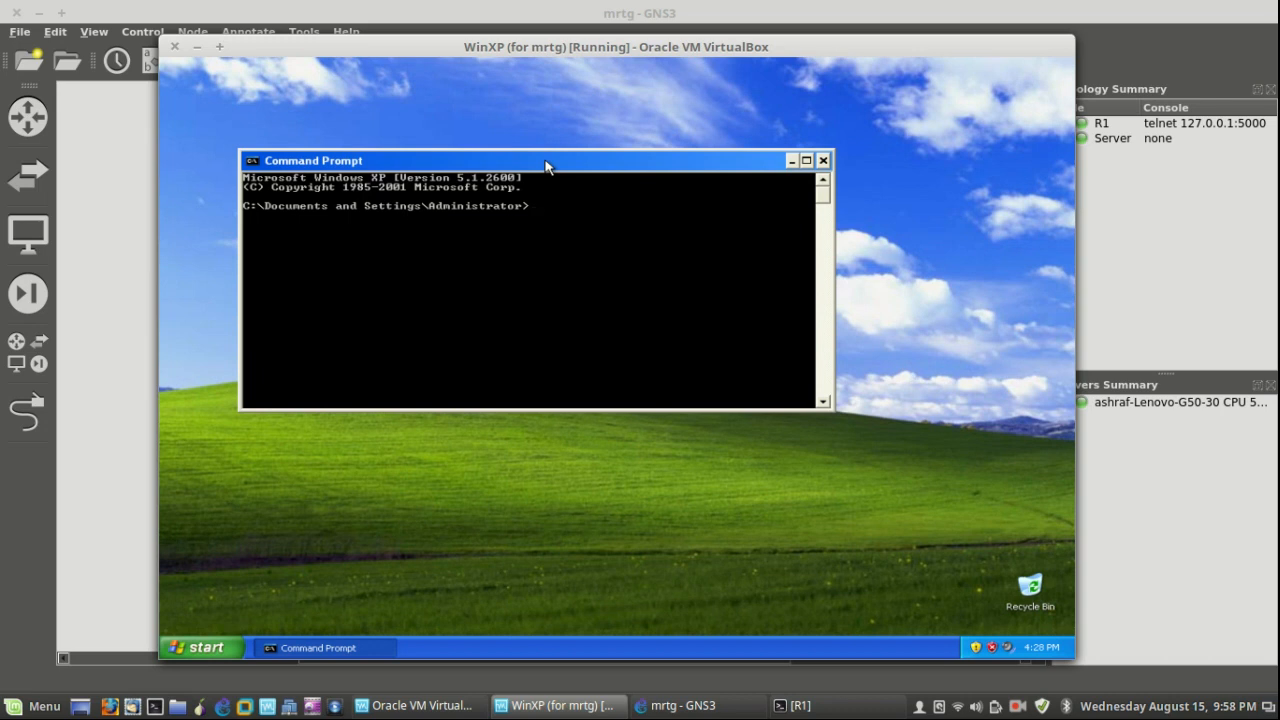
Change to C:\mrtg-2.17.7\bin and run perl mrtg to confirm it prints usage
{"action": "type", "text": "\\"}
{"action": "key", "text": "Return"}
{"action": "key", "text": "Return"}
{"action": "type", "text": "cd mrt"}
{"action": "key", "text": "Tab"}
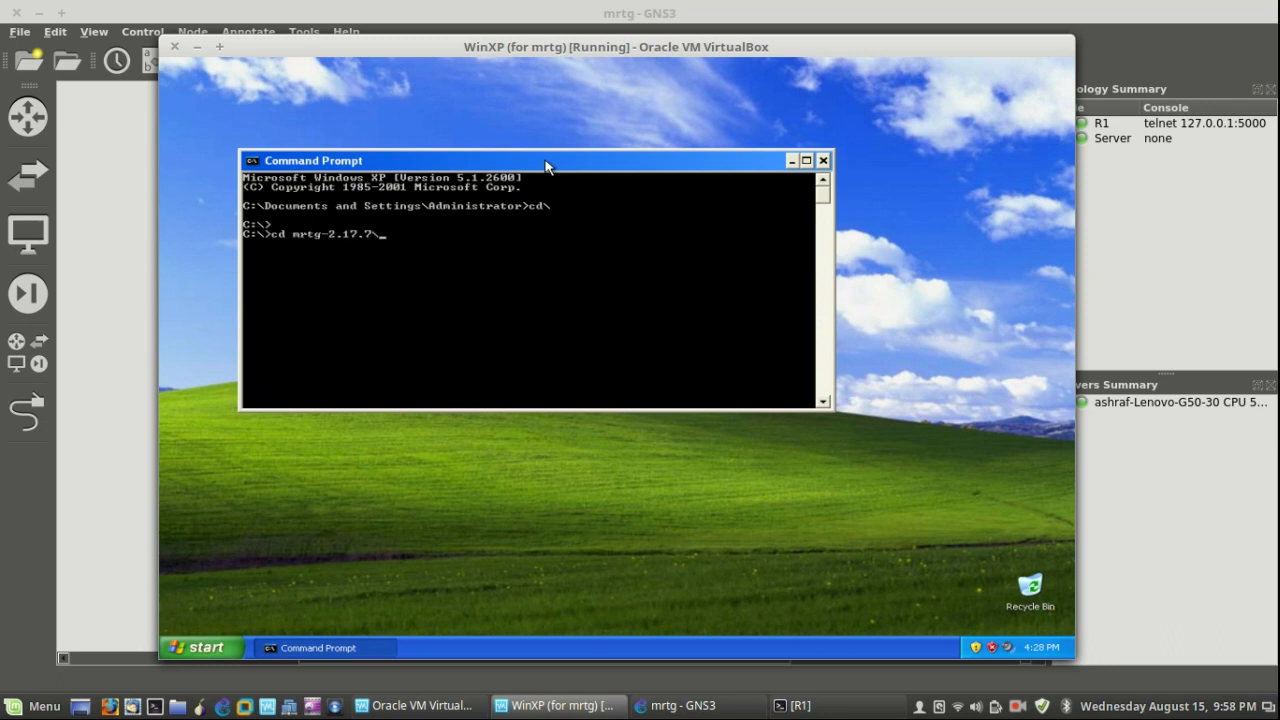
{"action": "type", "text": "\\bin"}
{"action": "key", "text": "Return"}
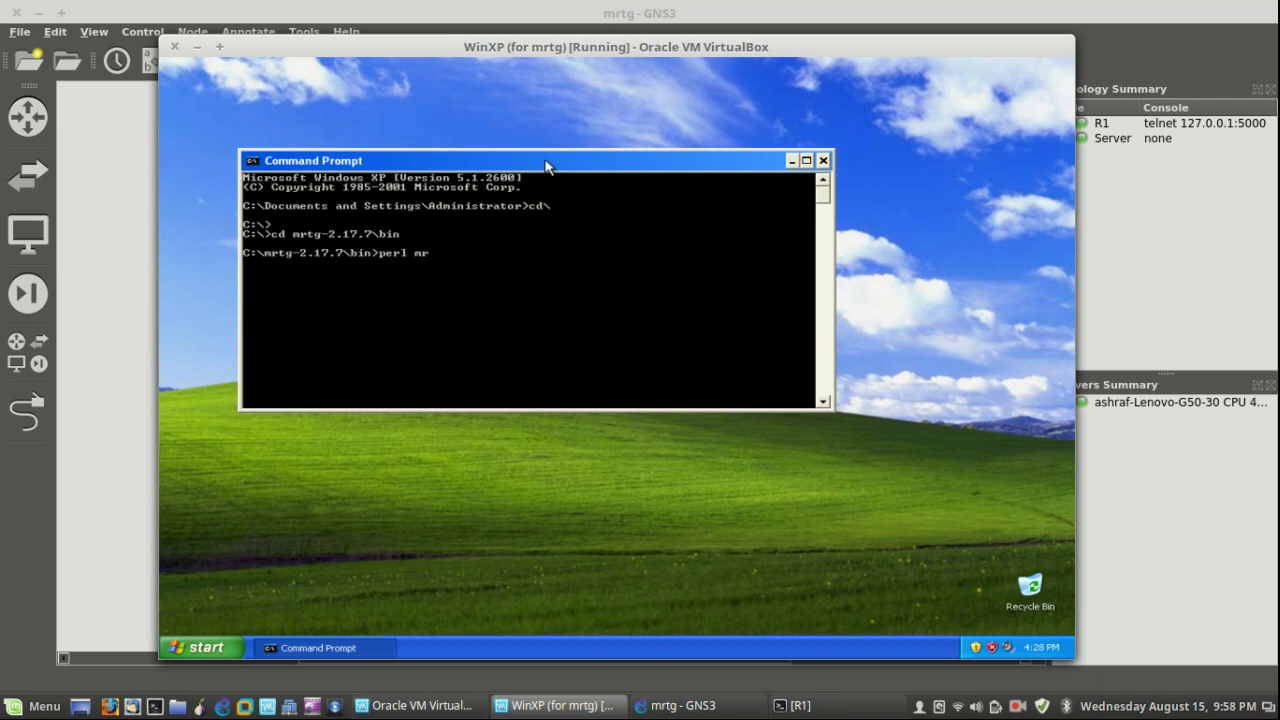
{"action": "type", "text": "perl mrtg"}
{"action": "key", "text": "Return"}
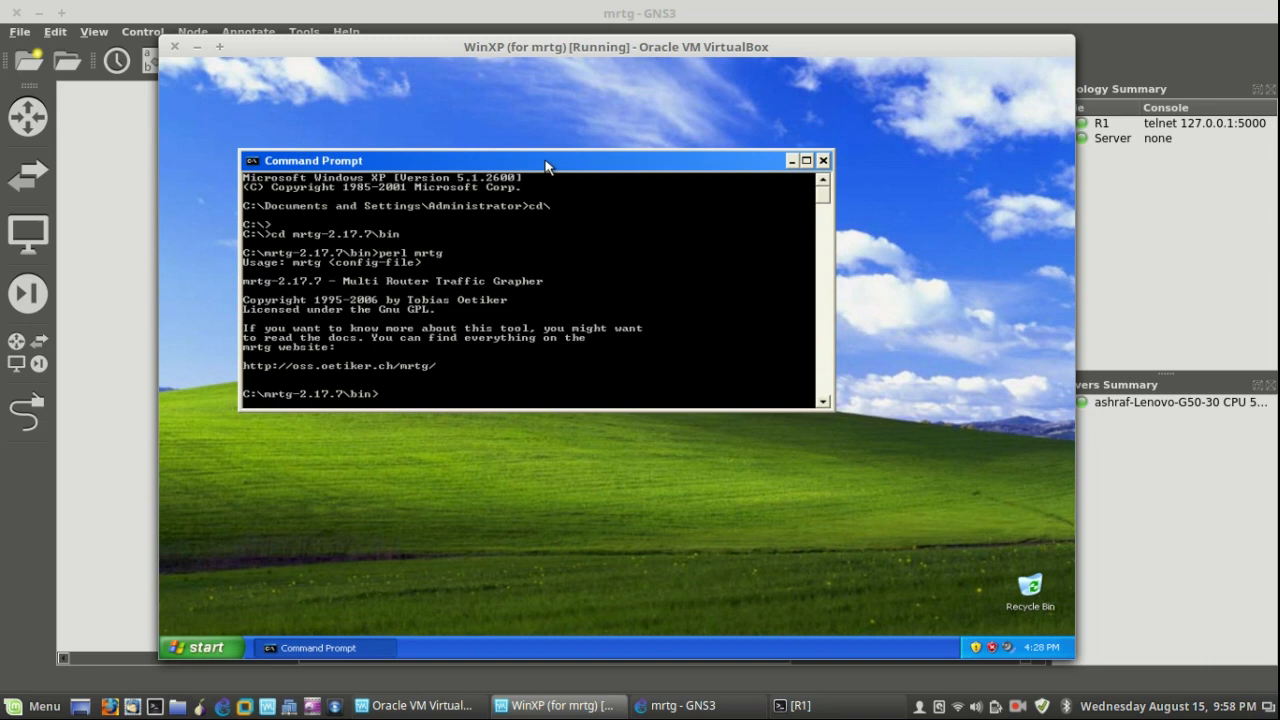
Start typing the perl cfgmaker command, fixing the misspelled name
{"action": "type", "text": "perl cfgmaker public@"}
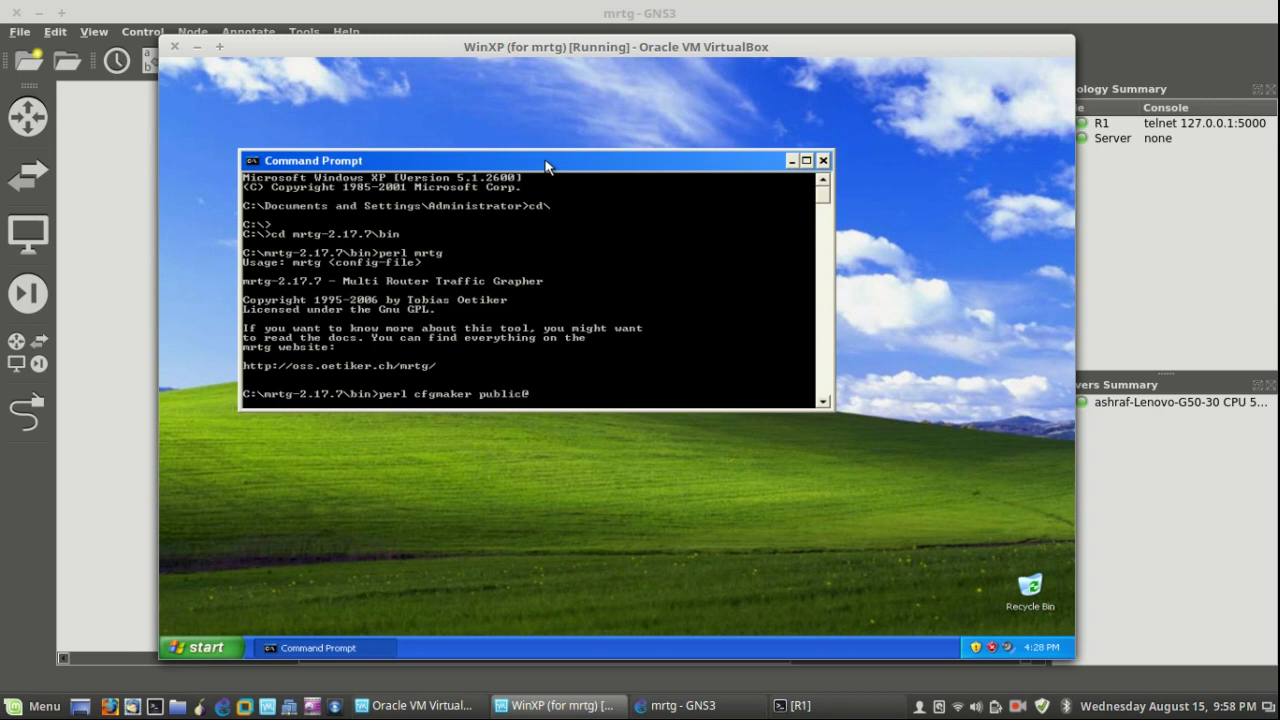
{"action": "type", "text": "192.168.56.50 --global"}
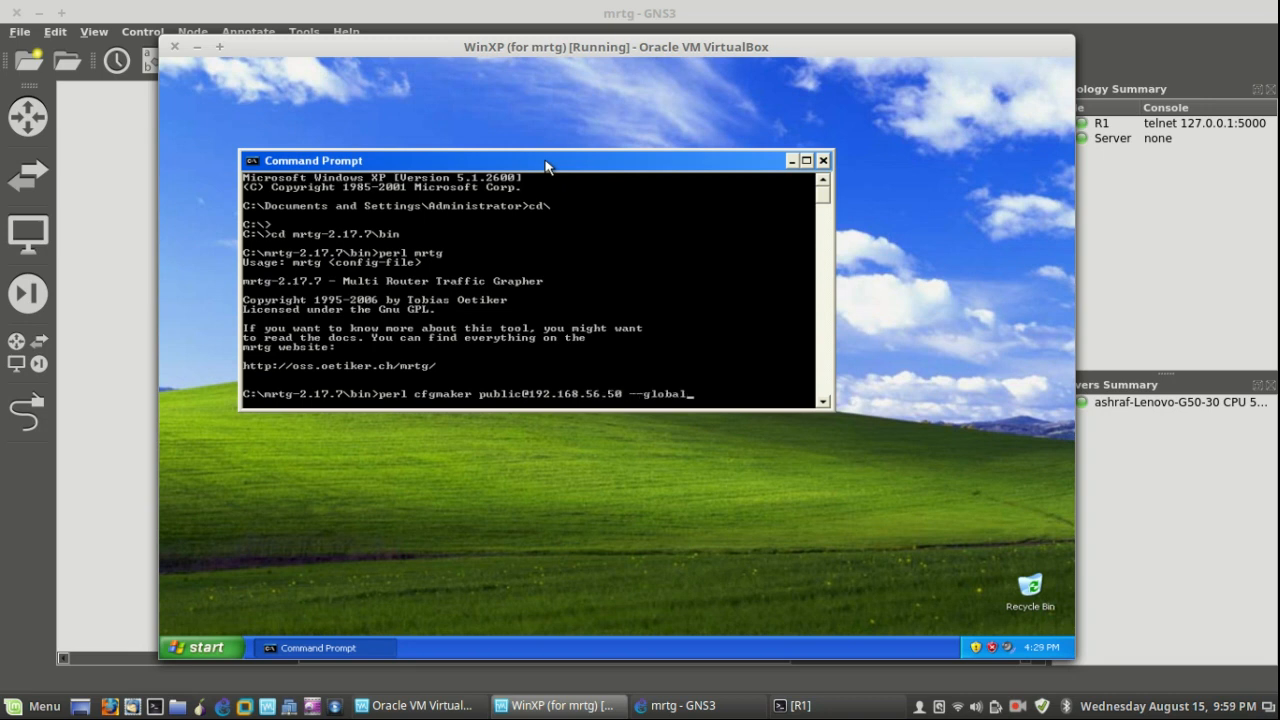
{"action": "type", "text": " \"WorkDir: c:\\www\\mrtg"}
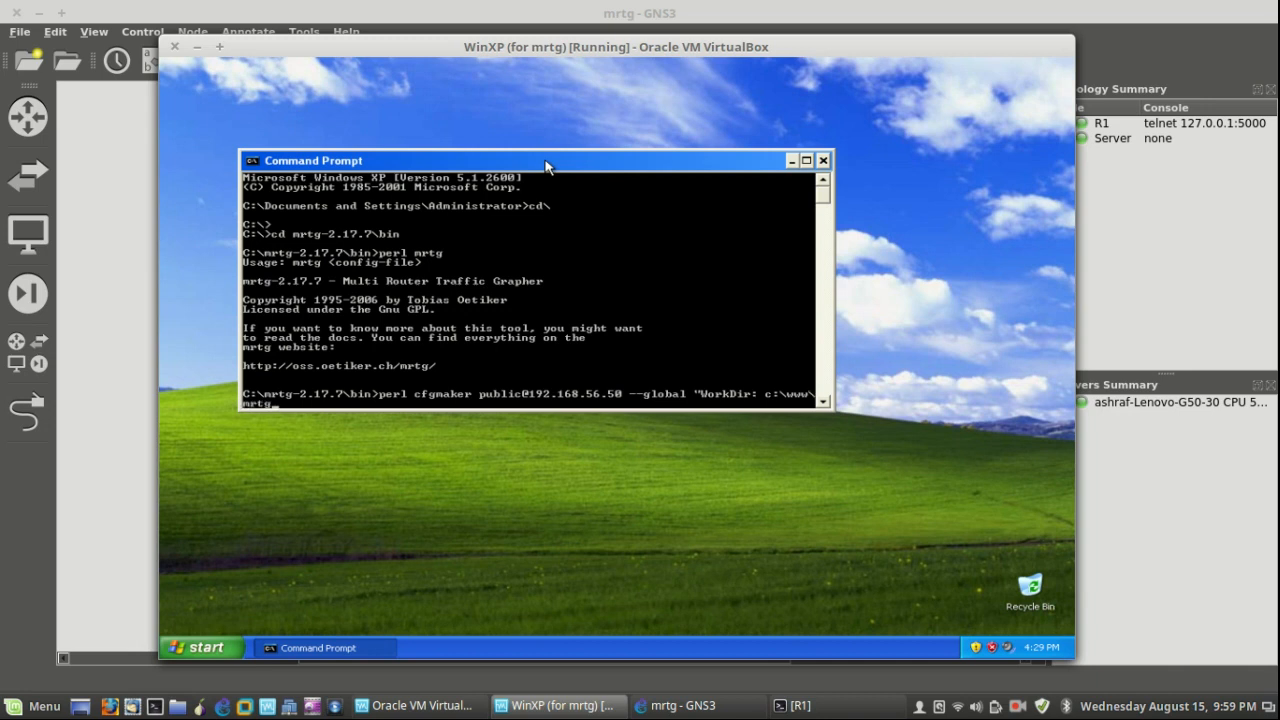
{"action": "type", "text": "\" --output mrtg.cfg"}
{"action": "key", "text": "Return"}
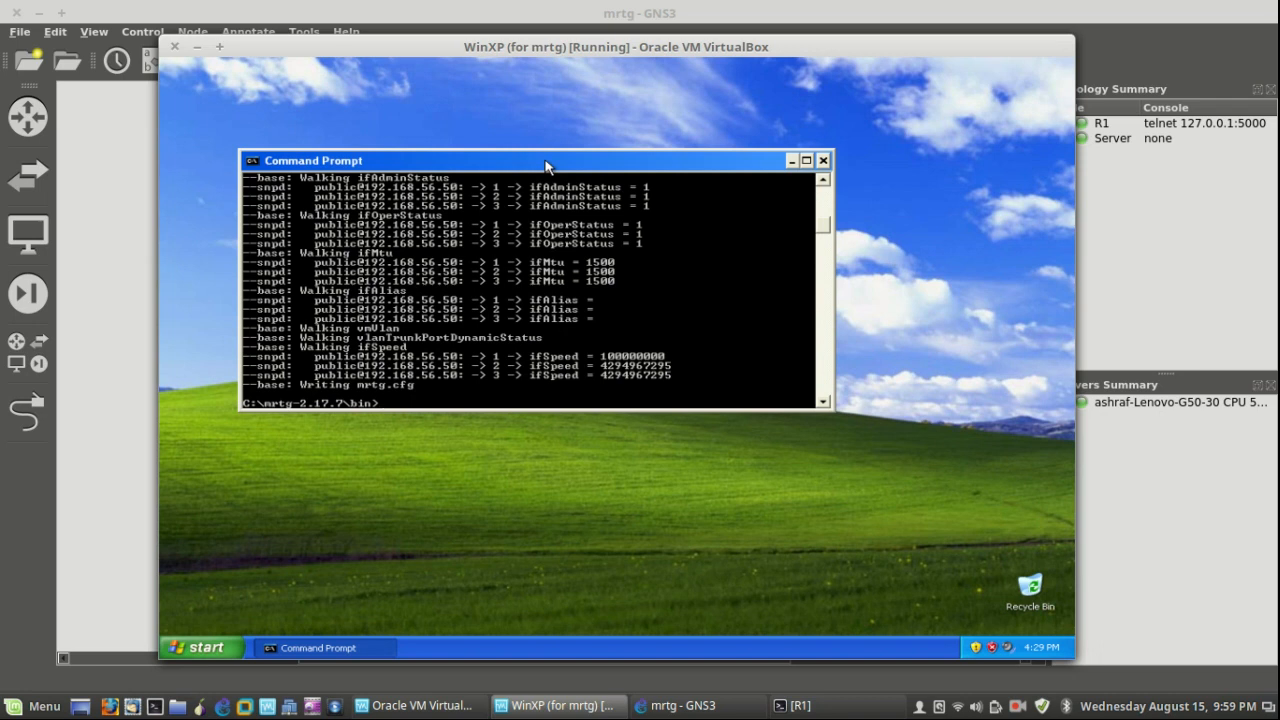
Open the C:\www\mrtg folder through My Computer
{"action": "left_click", "coordinate": [204, 648]}
{"action": "left_click", "coordinate": [374, 421]}
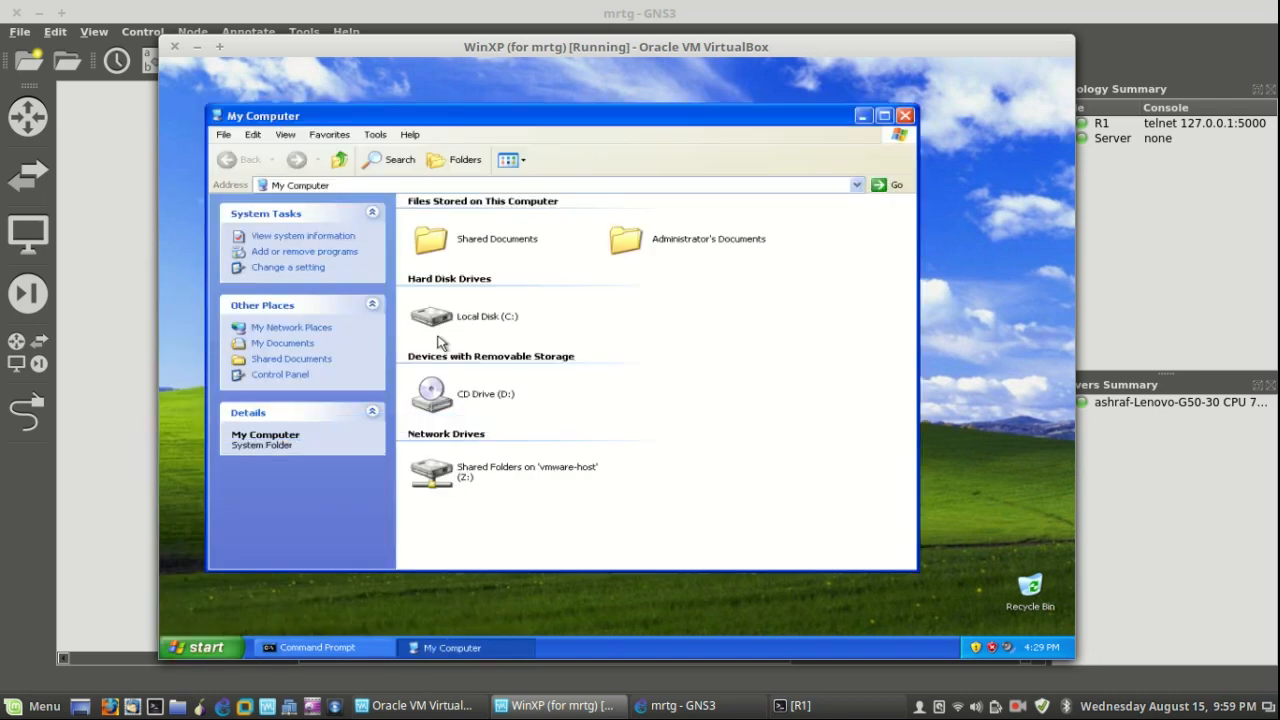
{"action": "double_click", "coordinate": [443, 333]}
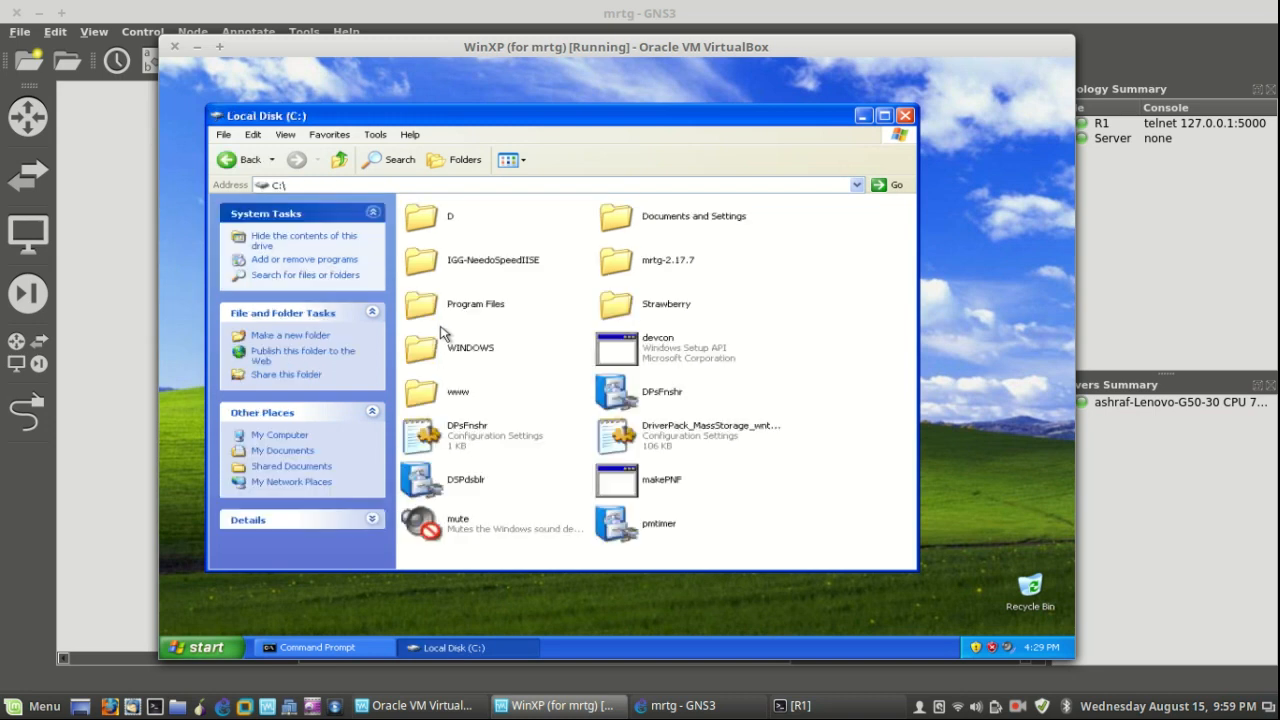
{"action": "double_click", "coordinate": [441, 394]}
{"action": "double_click", "coordinate": [432, 226]}
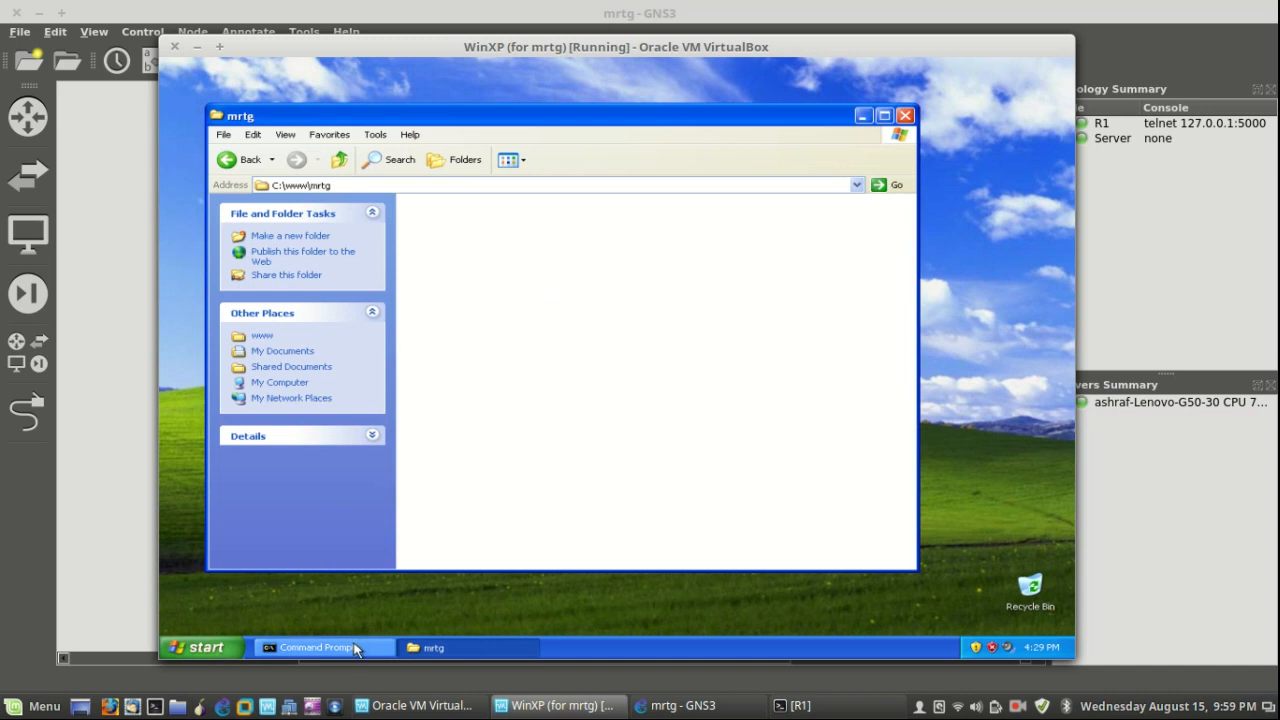
Run perl mrtg mrtg.cfg and check the generated 192.168.56.50_1 and _2 pages
{"action": "left_click", "coordinate": [312, 647]}
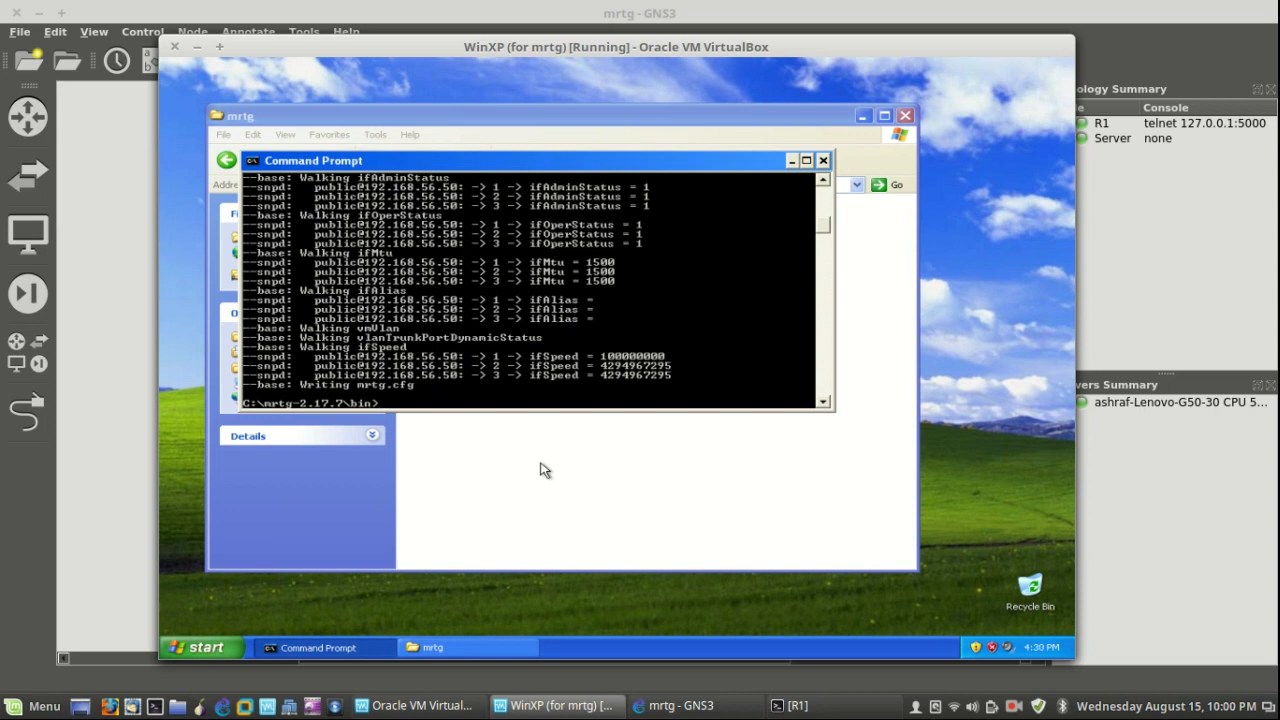
{"action": "type", "text": "perl mrtg mrtg.cfg"}
{"action": "key", "text": "Return"}
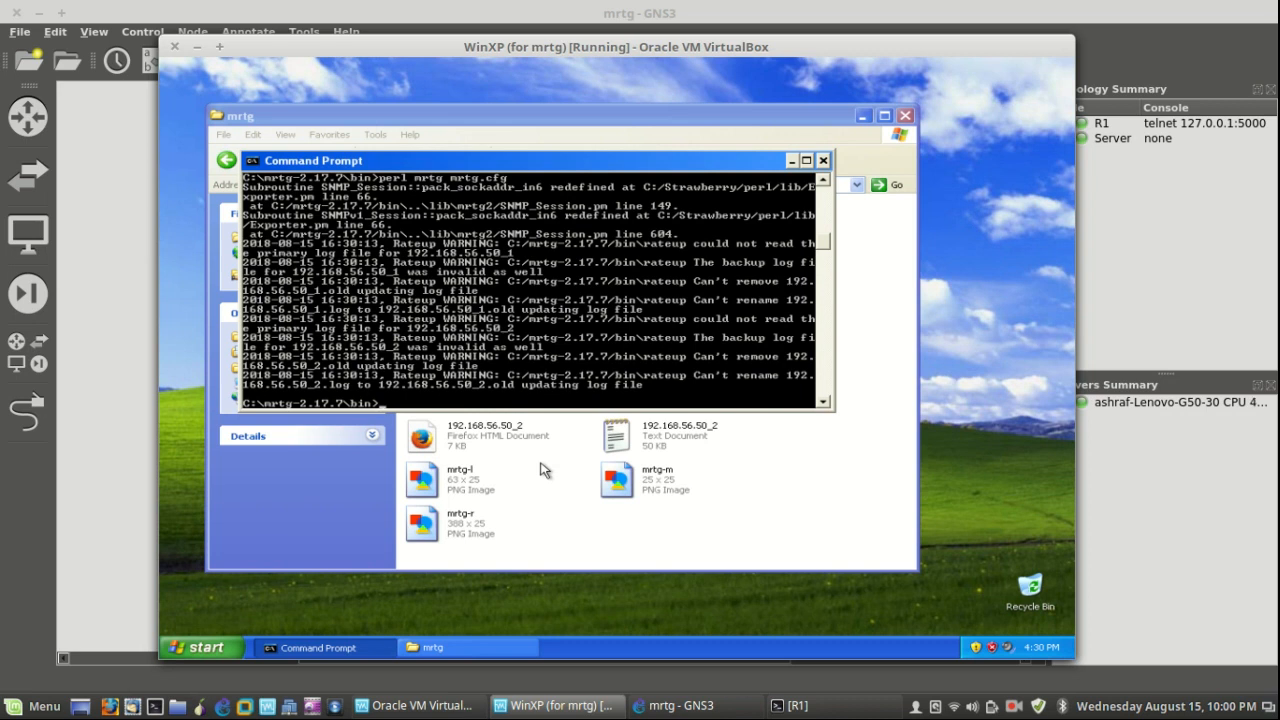
{"action": "left_click", "coordinate": [868, 468]}
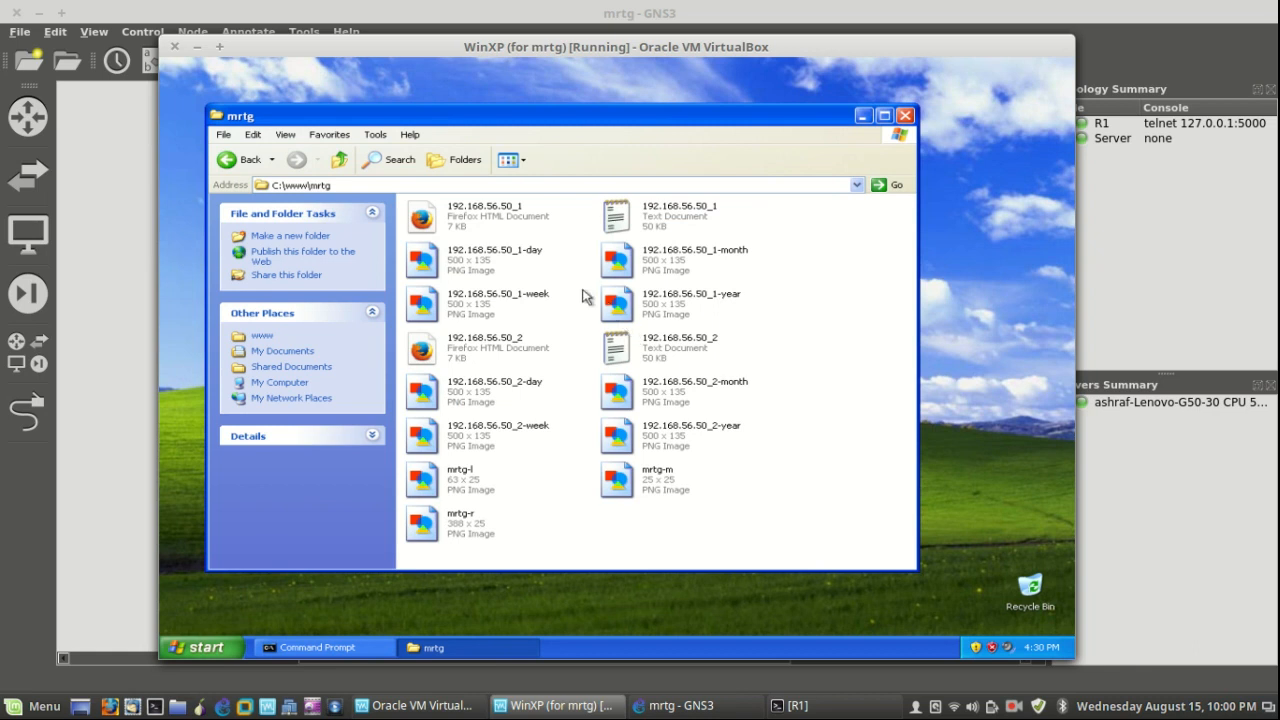
{"action": "left_click", "coordinate": [493, 224]}
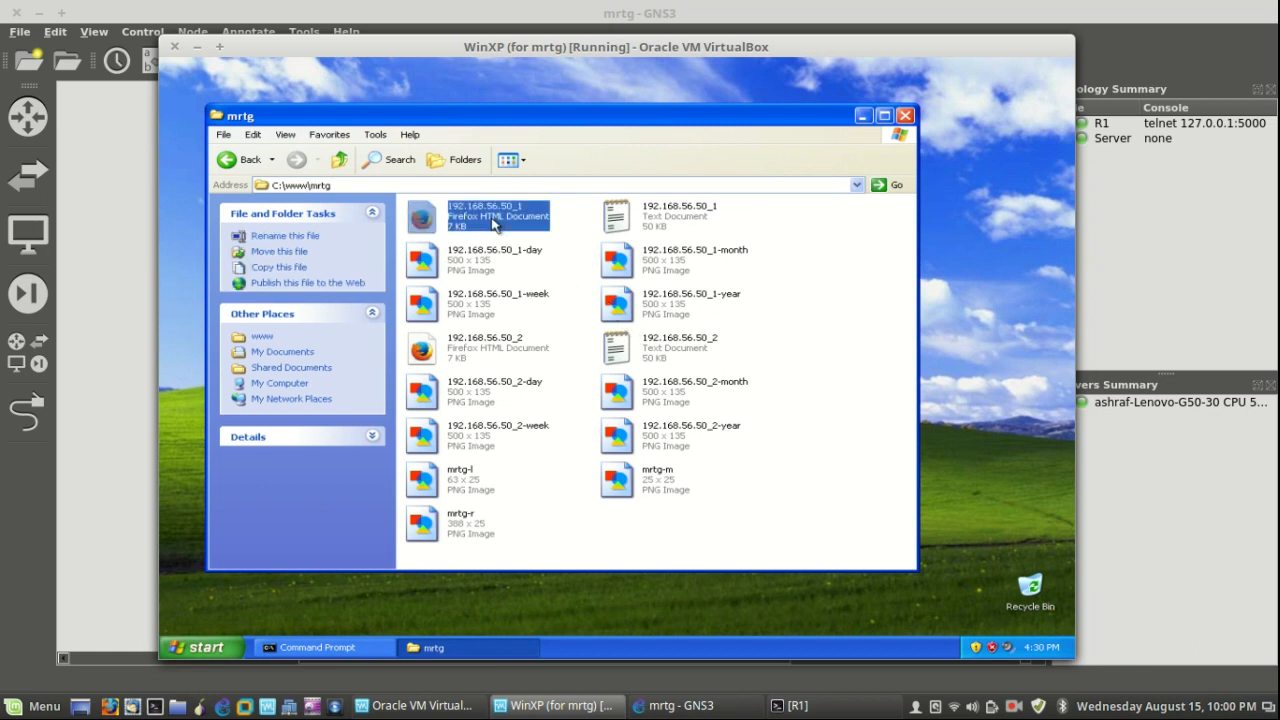
{"action": "left_click", "coordinate": [514, 355]}
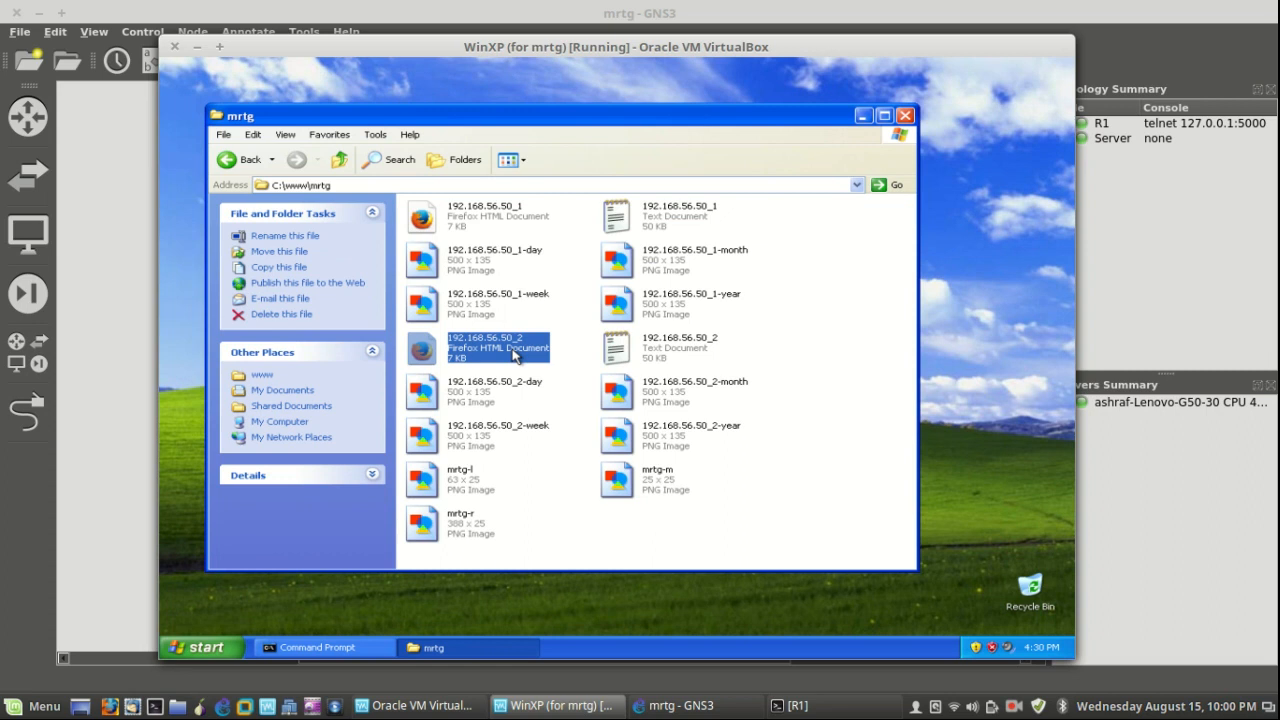
Run do sh ip int br to verify Fa0/0 at 192.168.56.50 is up/up, then minimize the console
{"action": "left_click", "coordinate": [790, 705]}
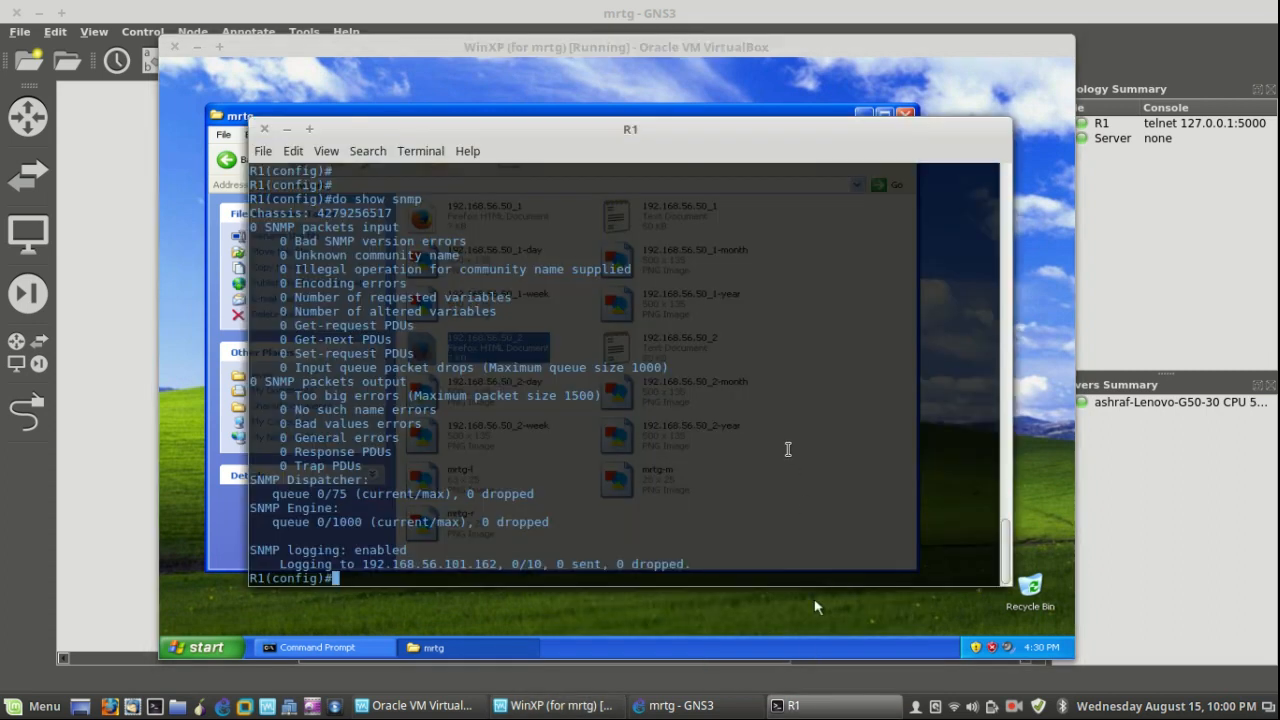
{"action": "type", "text": "do sh ip int br"}
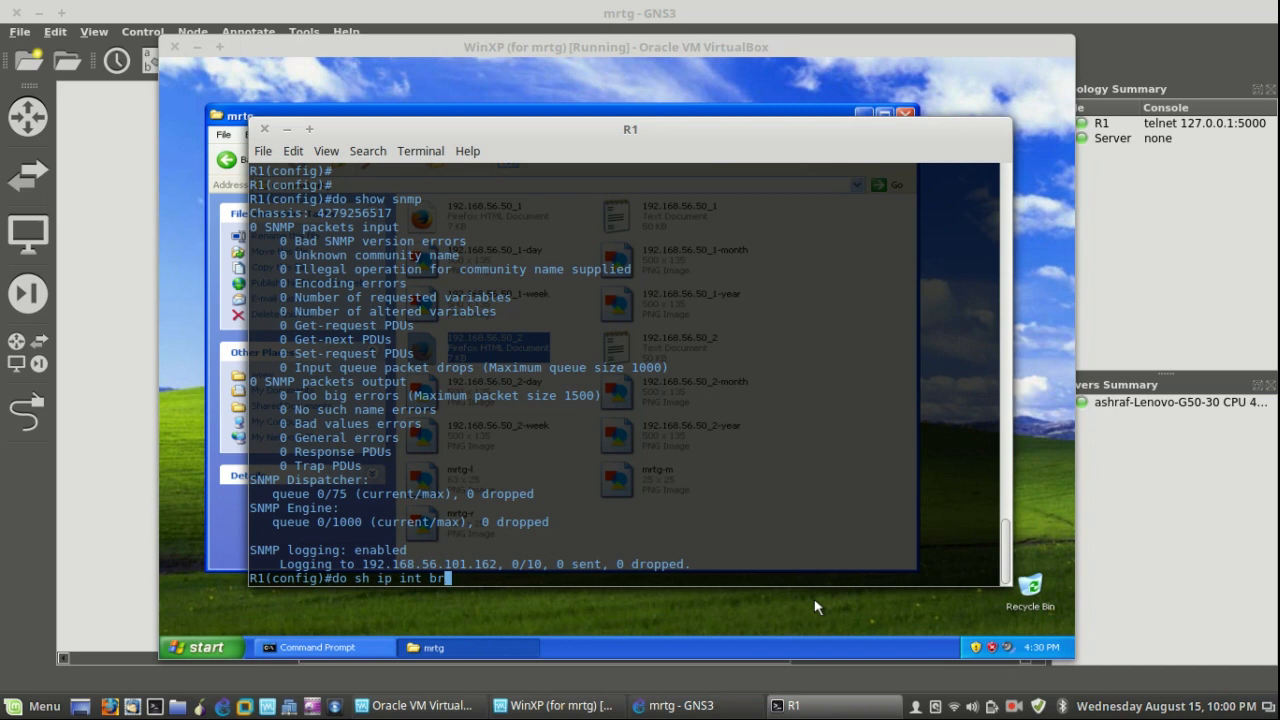
{"action": "key", "text": "Return"}
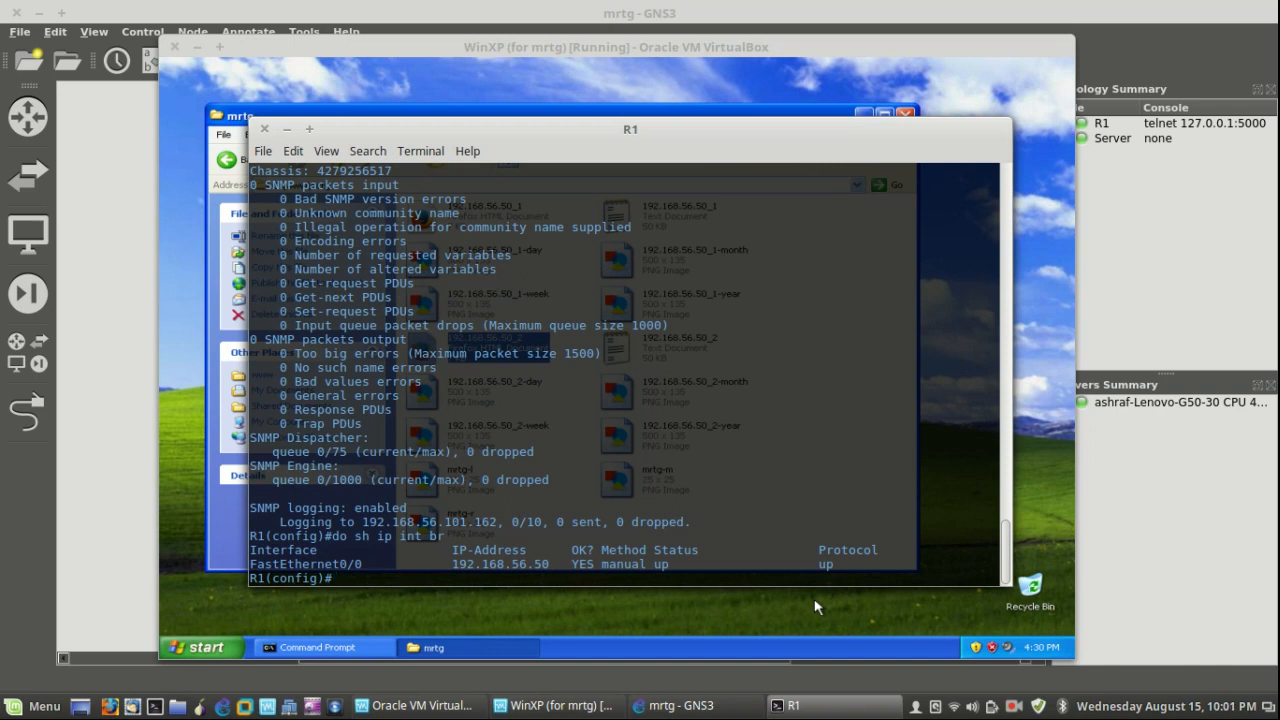
{"action": "left_click", "coordinate": [287, 129]}
{"action": "left_click", "coordinate": [521, 228]}
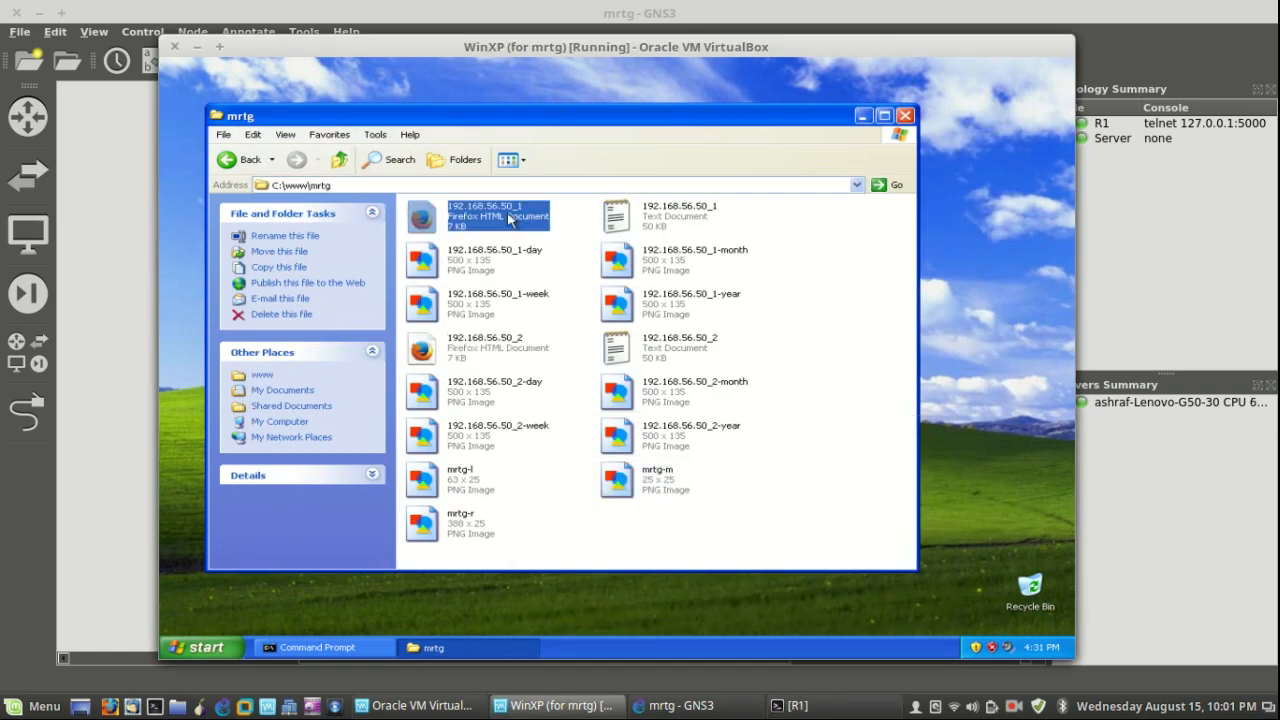
Open the 192.168.56.50_1 traffic page in the browser and check the interface details
{"action": "left_click", "coordinate": [514, 349]}
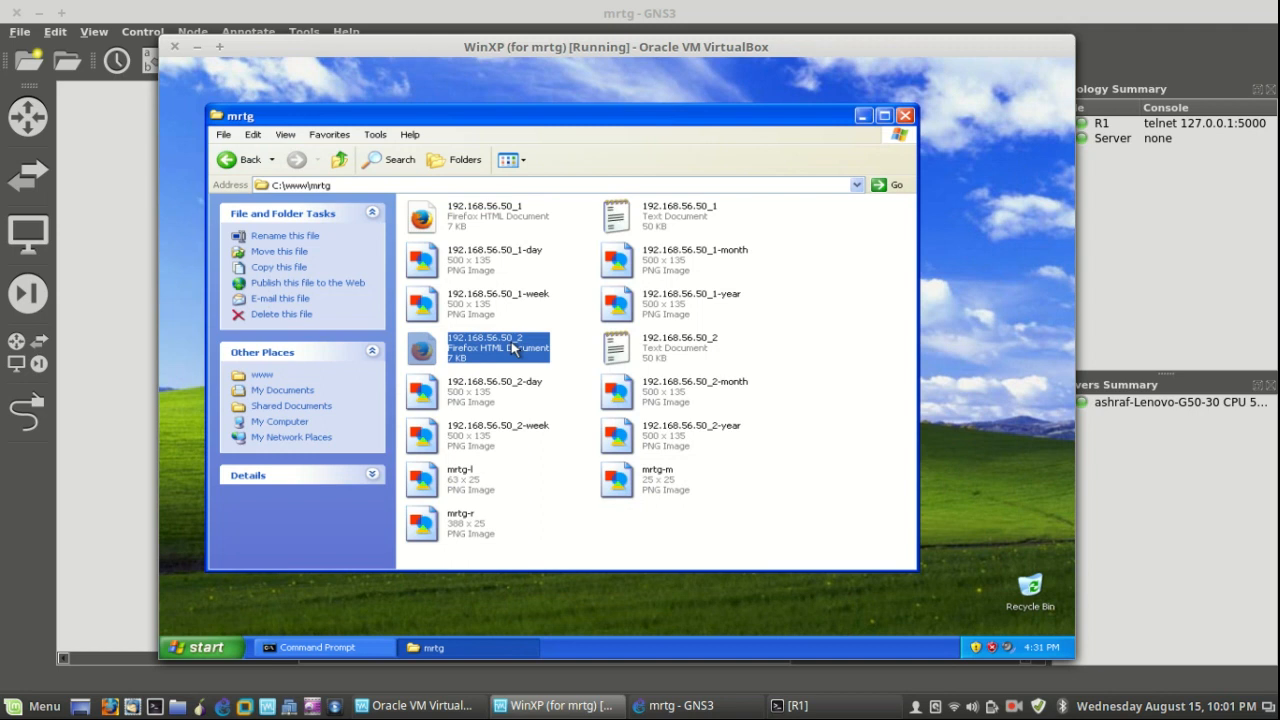
{"action": "double_click", "coordinate": [463, 220]}
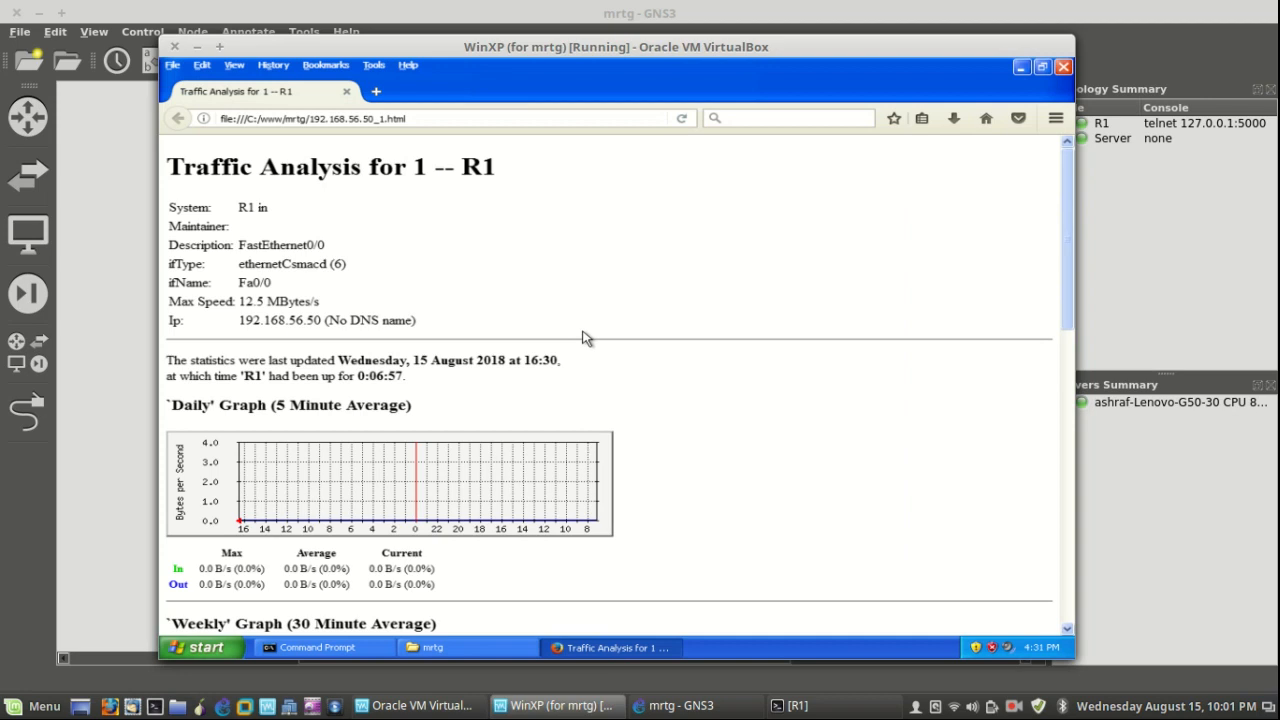
{"action": "left_click_drag", "start_coordinate": [258, 244], "coordinate": [300, 322]}
{"action": "left_click", "coordinate": [331, 320]}
Scroll through the traffic graphs, mark '5 Minute Average', and restore the R1 console
{"action": "scroll", "coordinate": [236, 397], "scroll_direction": "down", "scroll_amount": 2}
{"action": "scroll", "coordinate": [236, 397], "scroll_direction": "down", "scroll_amount": 4}
{"action": "scroll", "coordinate": [270, 330], "scroll_direction": "up", "scroll_amount": 4}
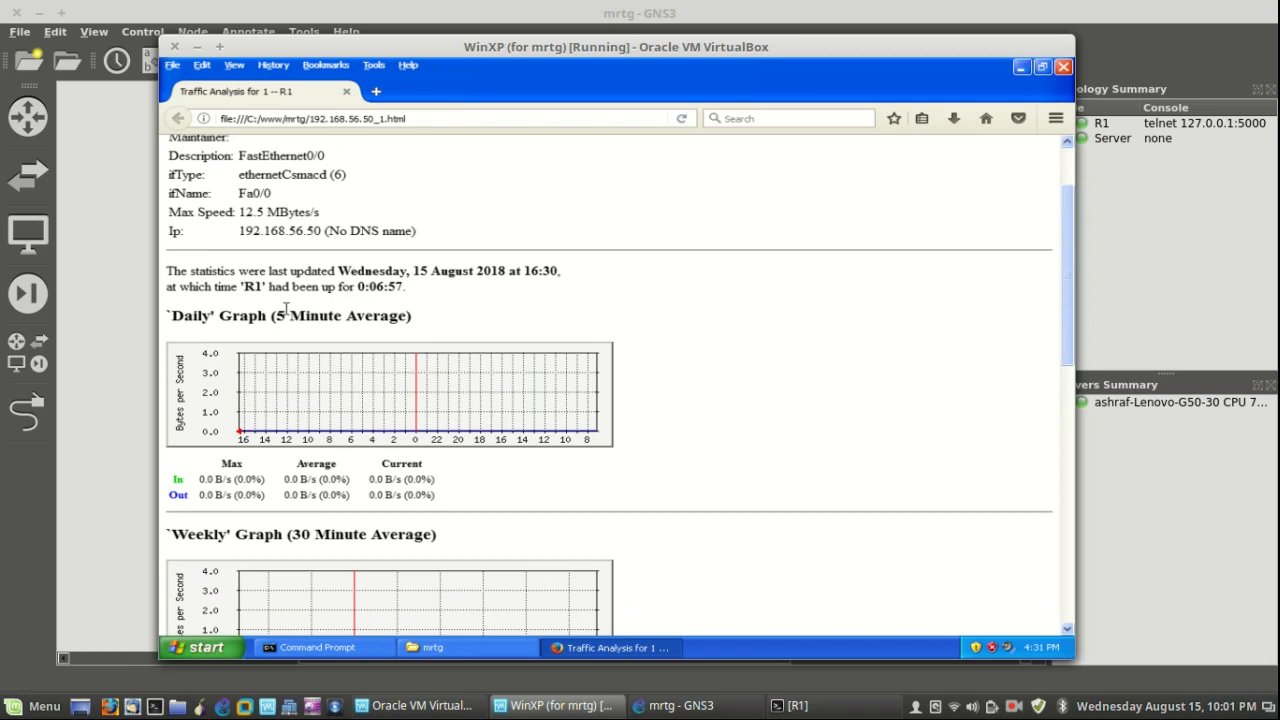
{"action": "scroll", "coordinate": [337, 400], "scroll_direction": "down", "scroll_amount": 4}
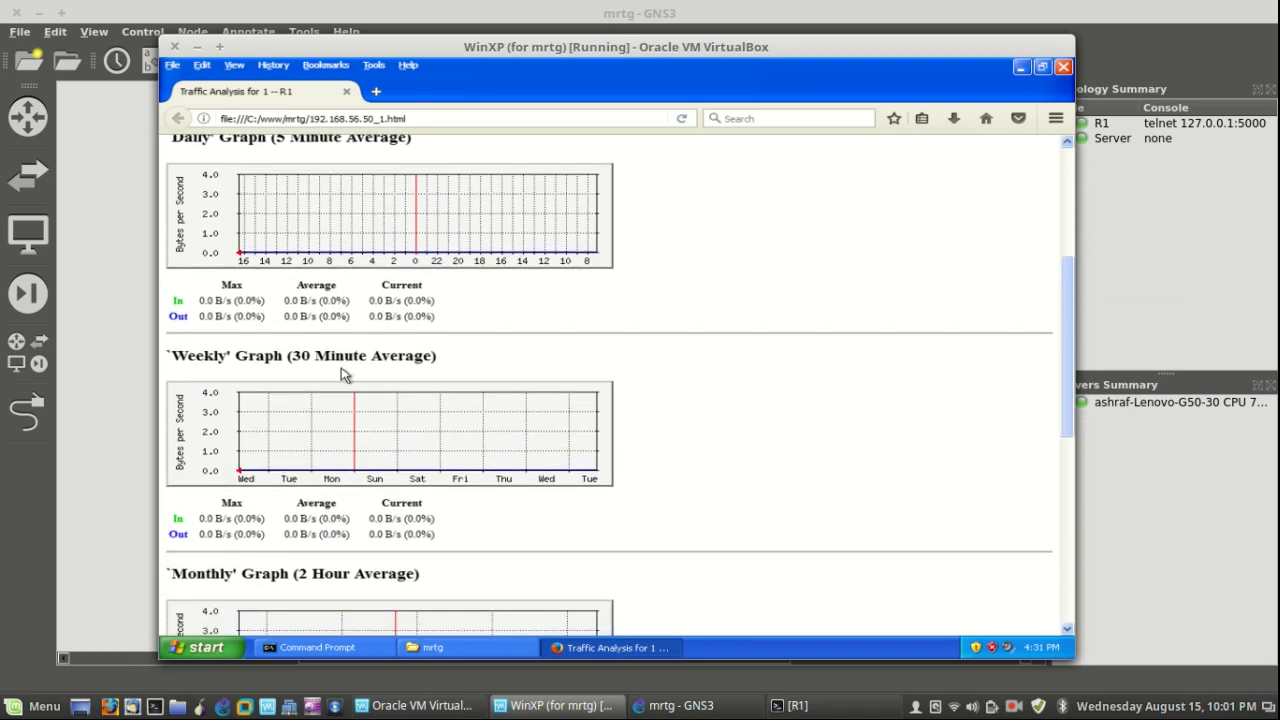
{"action": "scroll", "coordinate": [340, 374], "scroll_direction": "down", "scroll_amount": 2}
{"action": "scroll", "coordinate": [316, 481], "scroll_direction": "down", "scroll_amount": 2}
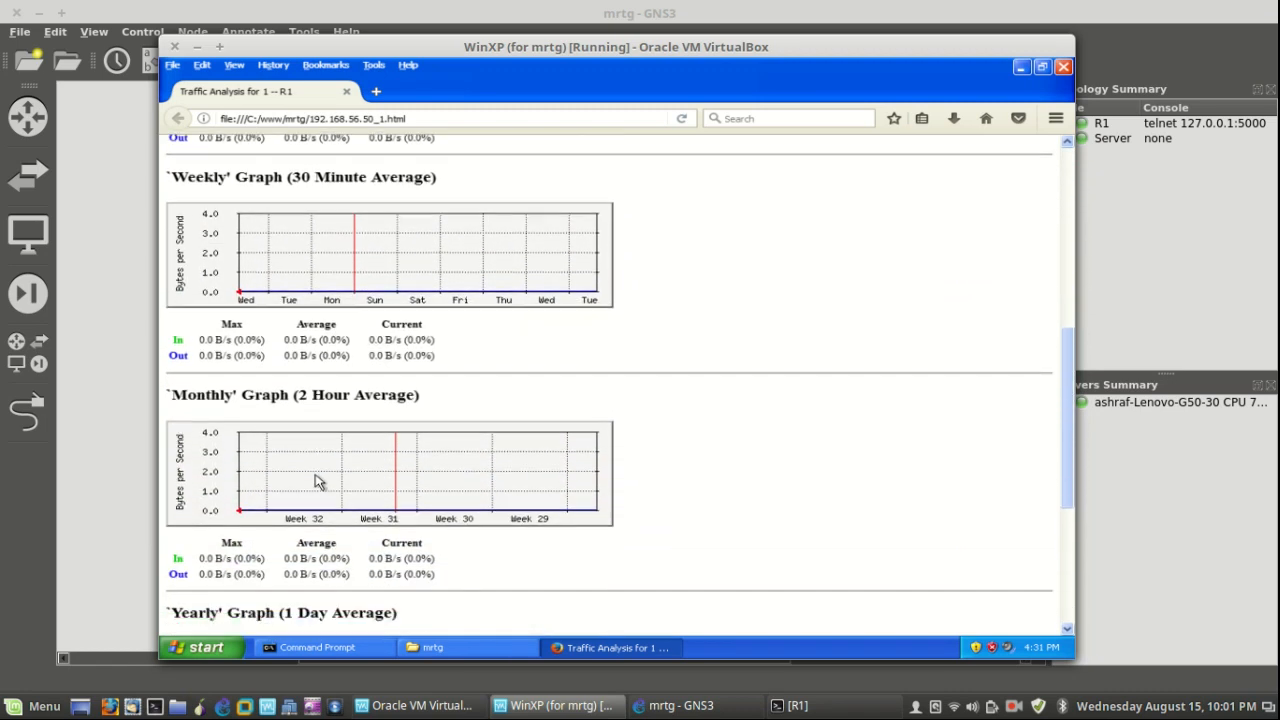
{"action": "scroll", "coordinate": [316, 481], "scroll_direction": "down", "scroll_amount": 6}
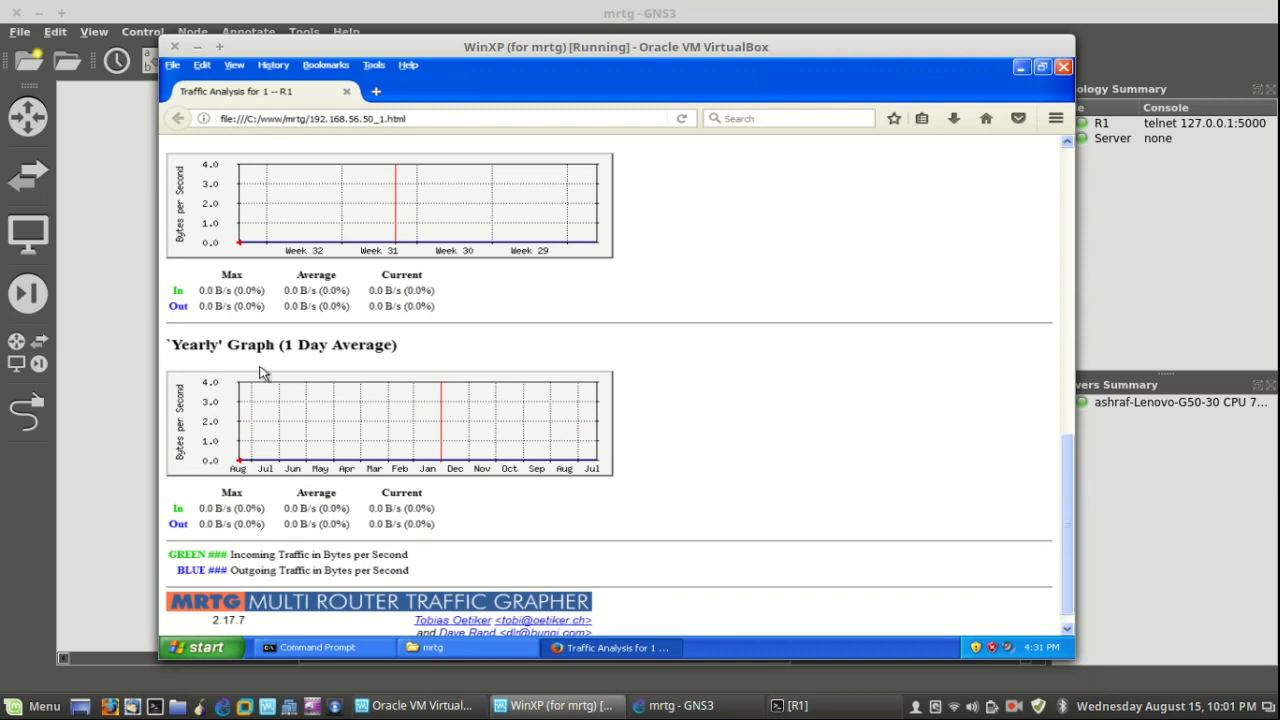
{"action": "scroll", "coordinate": [260, 372], "scroll_direction": "up", "scroll_amount": 10}
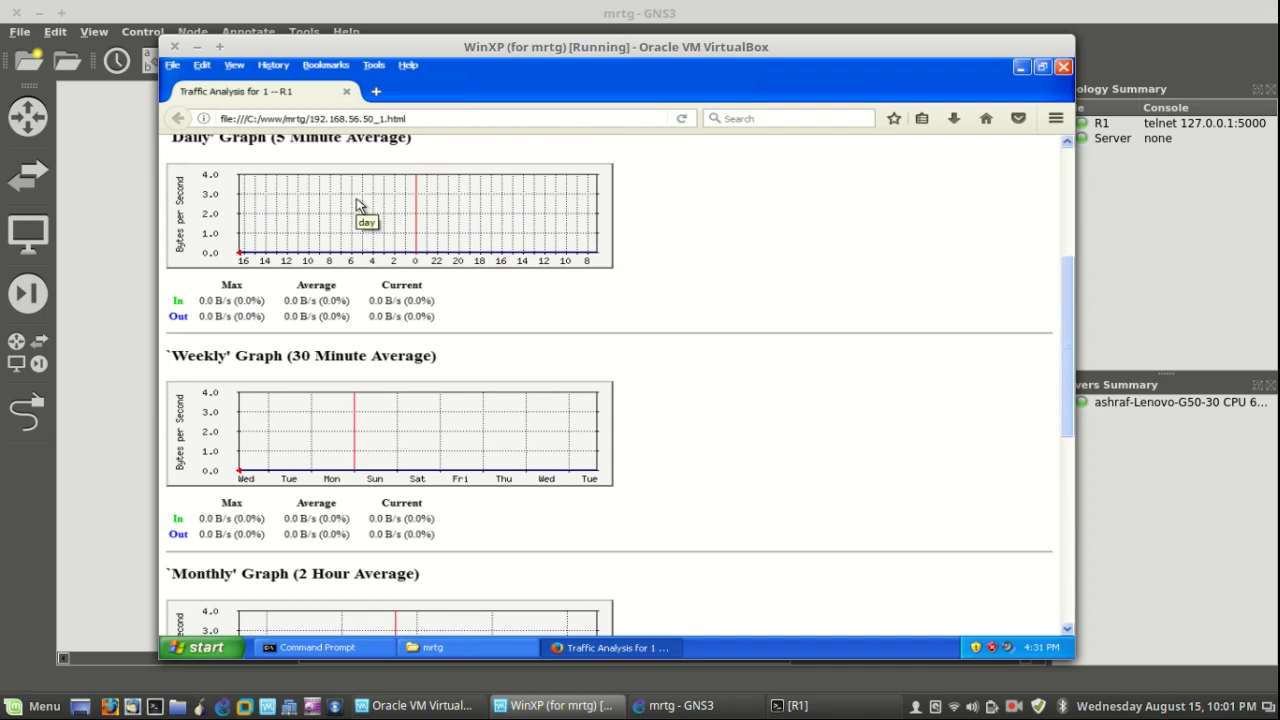
{"action": "scroll", "coordinate": [358, 204], "scroll_direction": "up", "scroll_amount": 5}
{"action": "scroll", "coordinate": [306, 312], "scroll_direction": "down", "scroll_amount": 2}
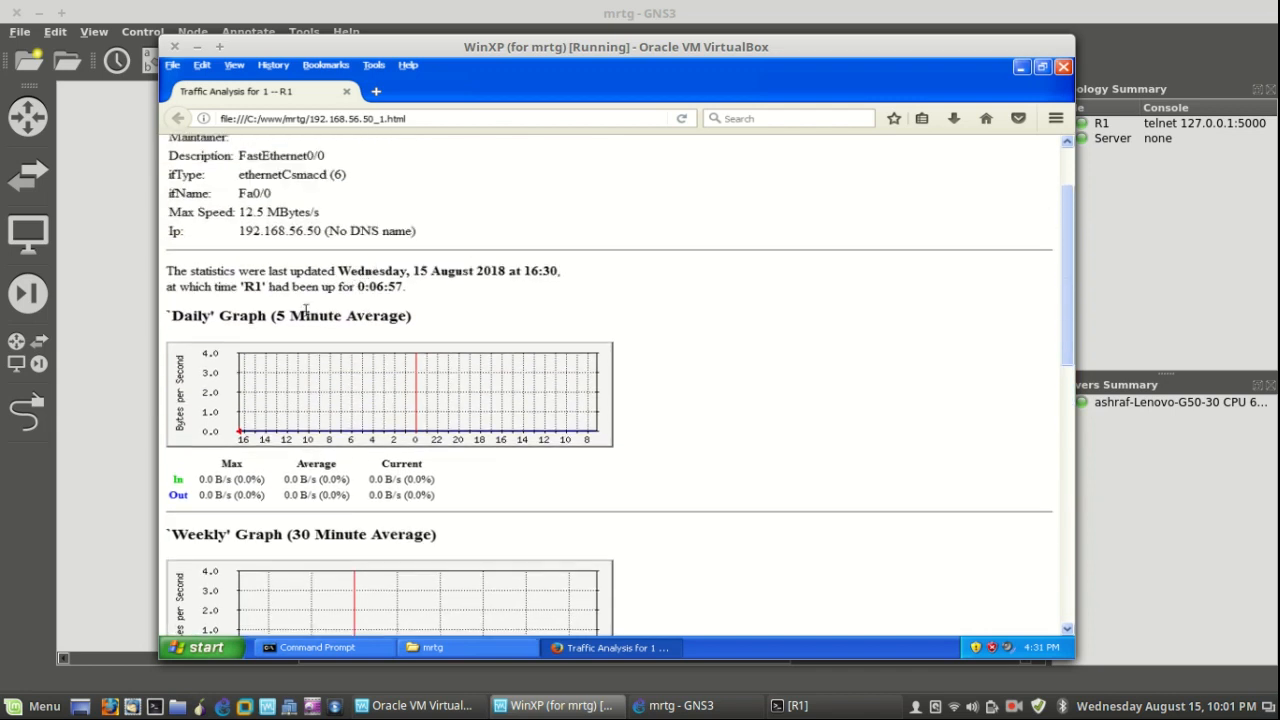
{"action": "left_click_drag", "start_coordinate": [270, 312], "coordinate": [423, 315]}
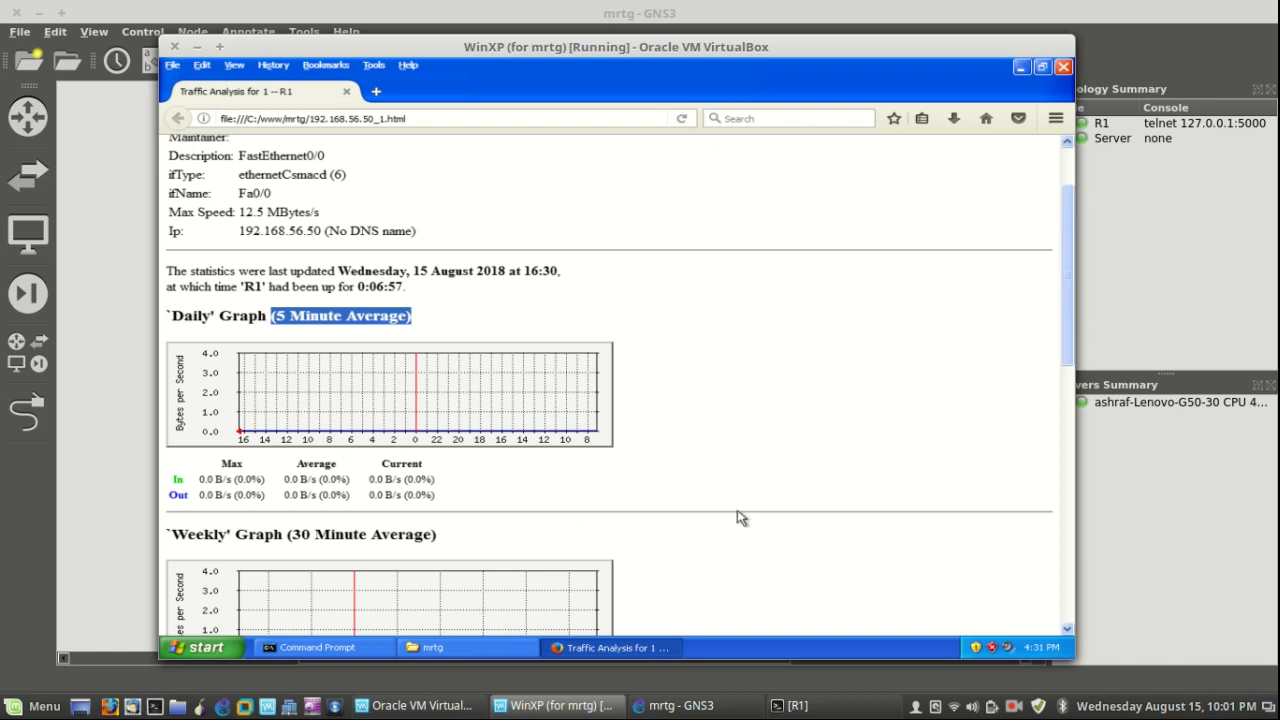
{"action": "left_click", "coordinate": [790, 706]}
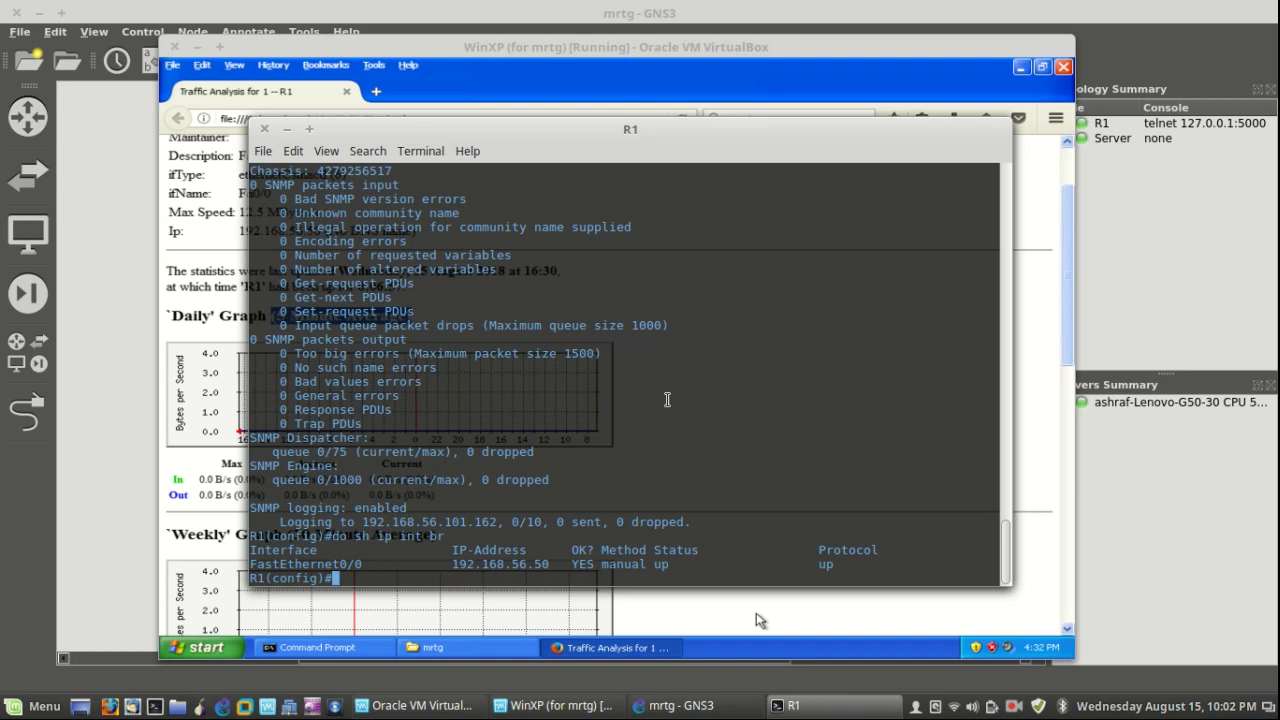
Hide the R1 console and look over the MRTG report title and interface details
{"action": "left_click", "coordinate": [288, 129]}
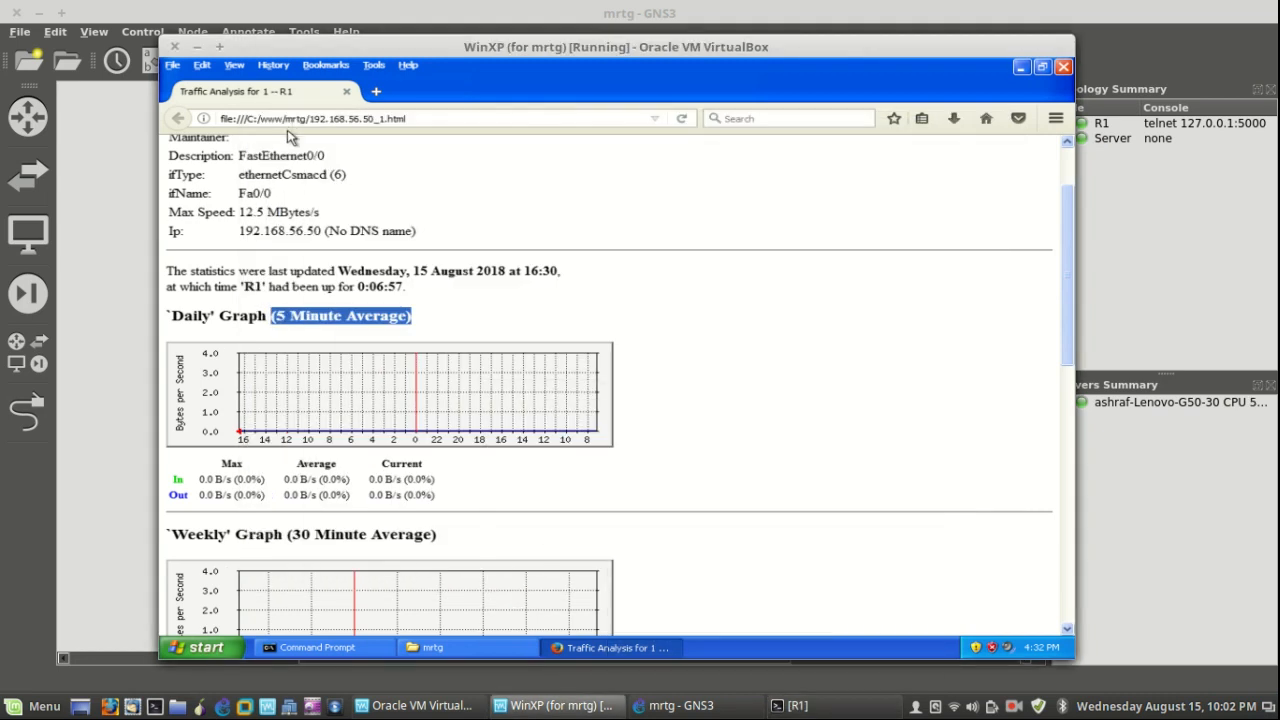
{"action": "left_click", "coordinate": [703, 410]}
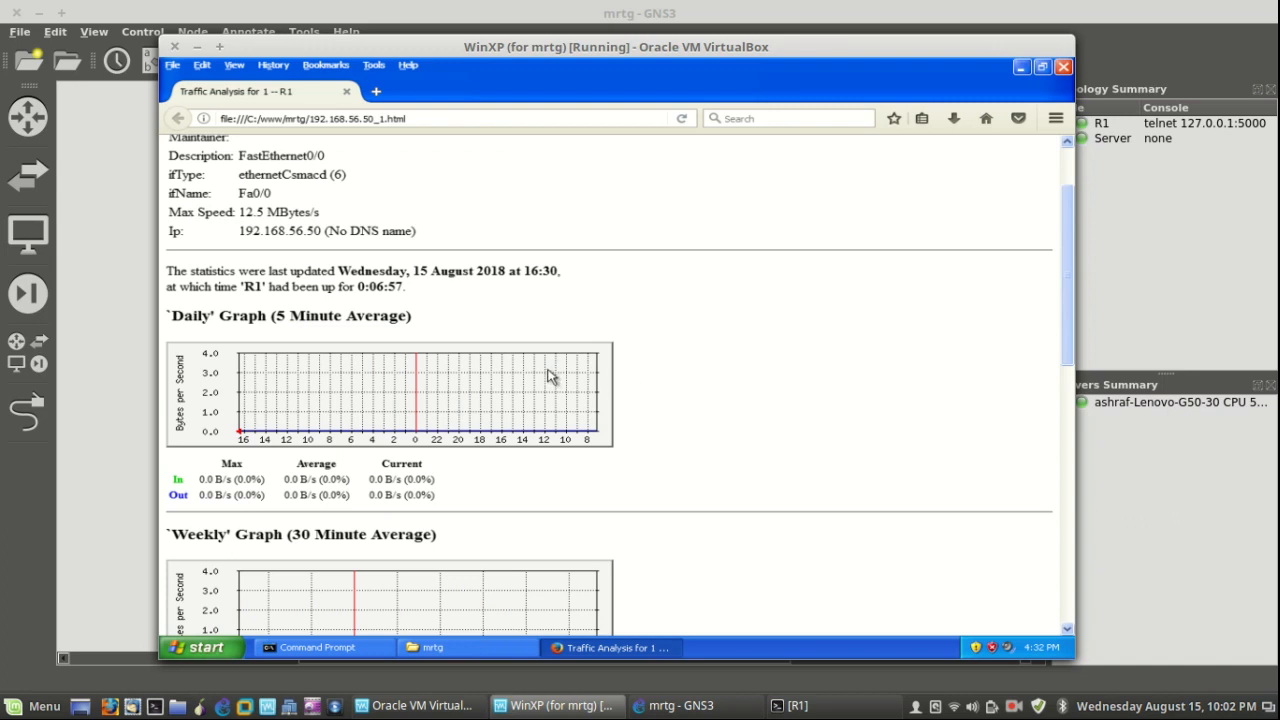
{"action": "scroll", "coordinate": [551, 374], "scroll_direction": "up", "scroll_amount": 2}
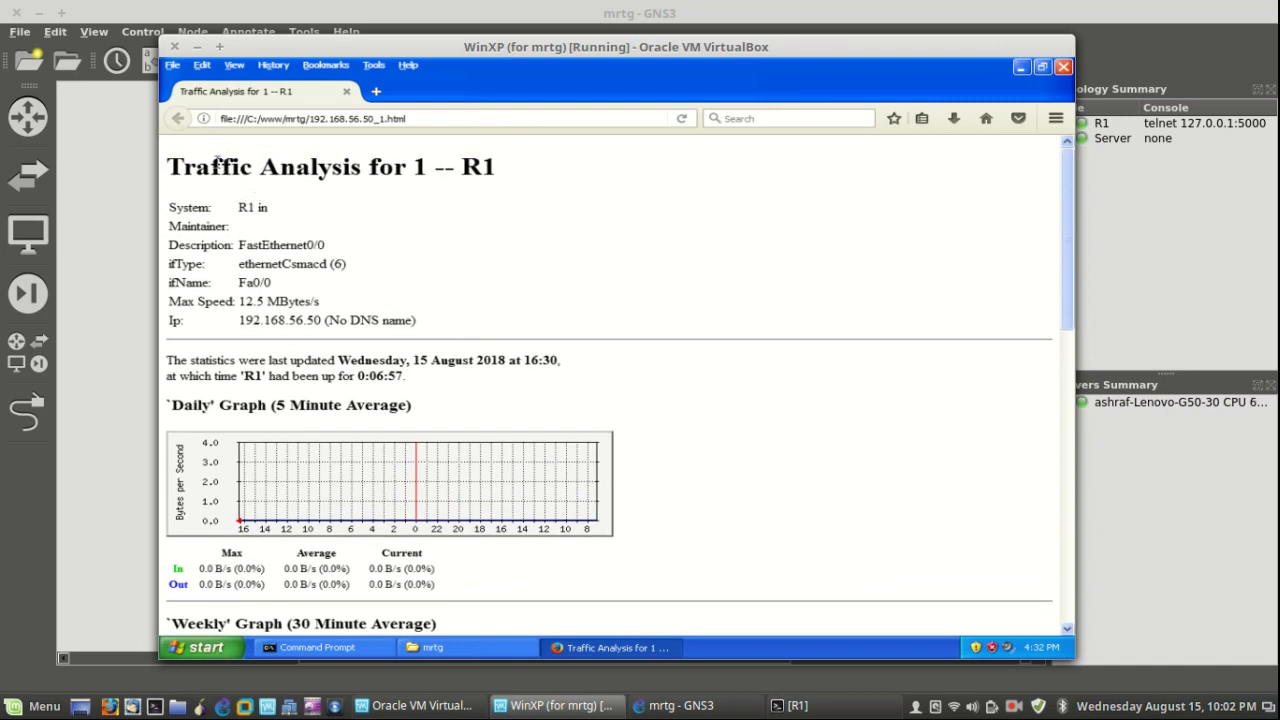
{"action": "left_click_drag", "start_coordinate": [168, 158], "coordinate": [640, 498]}
{"action": "left_click", "coordinate": [640, 498]}
{"action": "left_click", "coordinate": [795, 706]}
{"action": "left_click", "coordinate": [797, 707]}
Scroll through the daily, weekly, monthly and yearly graphs (all 0.0 B/s), then return to R1 for the 1000-ping run
{"action": "scroll", "coordinate": [563, 320], "scroll_direction": "down", "scroll_amount": 4}
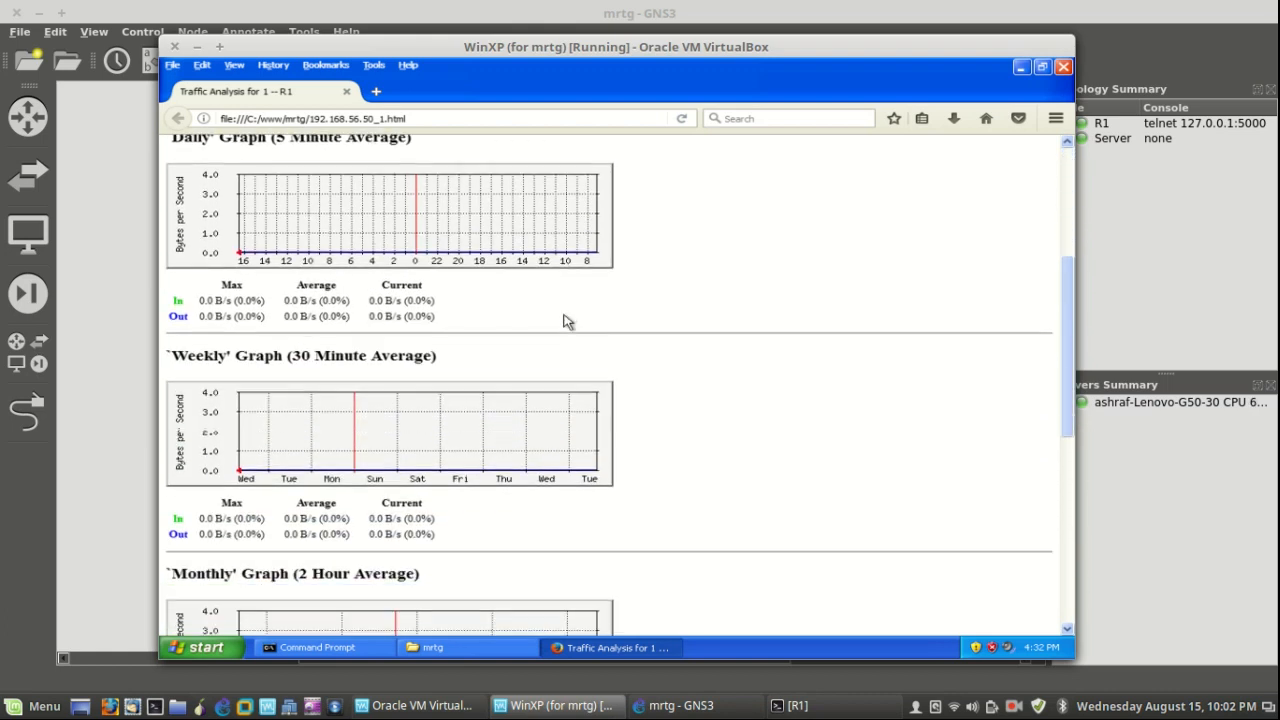
{"action": "scroll", "coordinate": [716, 375], "scroll_direction": "down", "scroll_amount": 3}
{"action": "scroll", "coordinate": [714, 378], "scroll_direction": "down", "scroll_amount": 3}
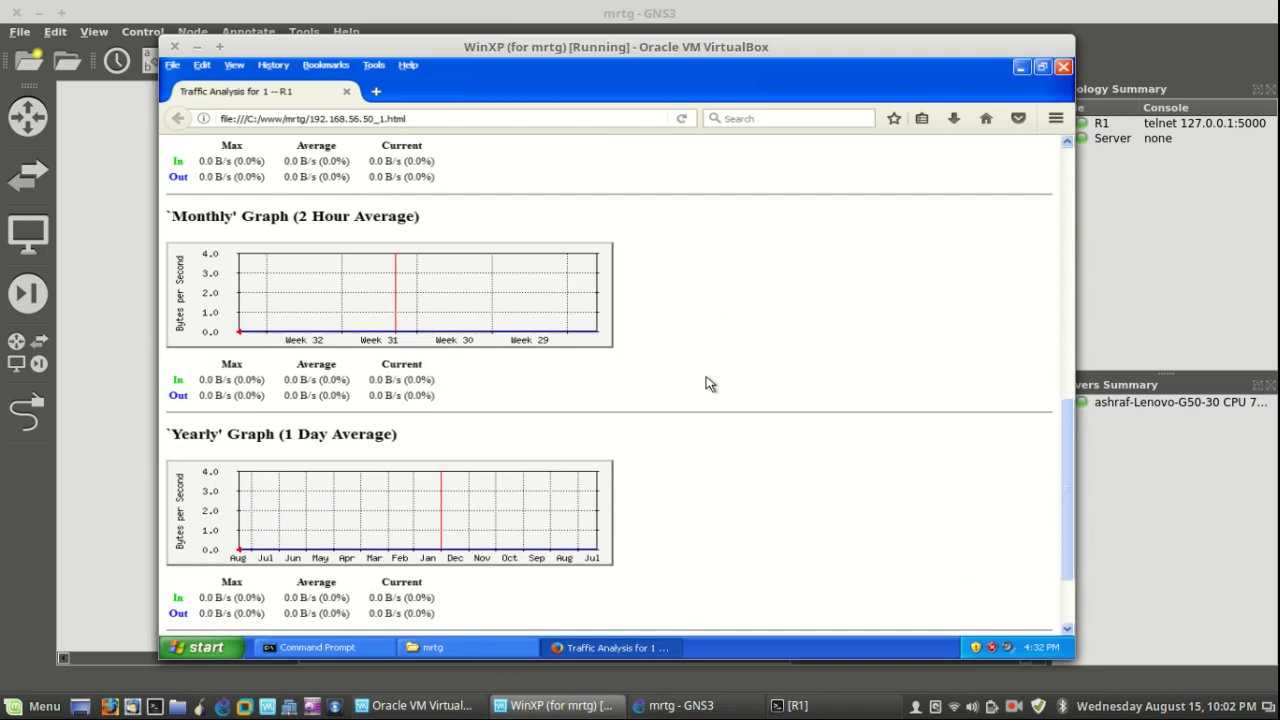
{"action": "scroll", "coordinate": [709, 384], "scroll_direction": "up", "scroll_amount": 10}
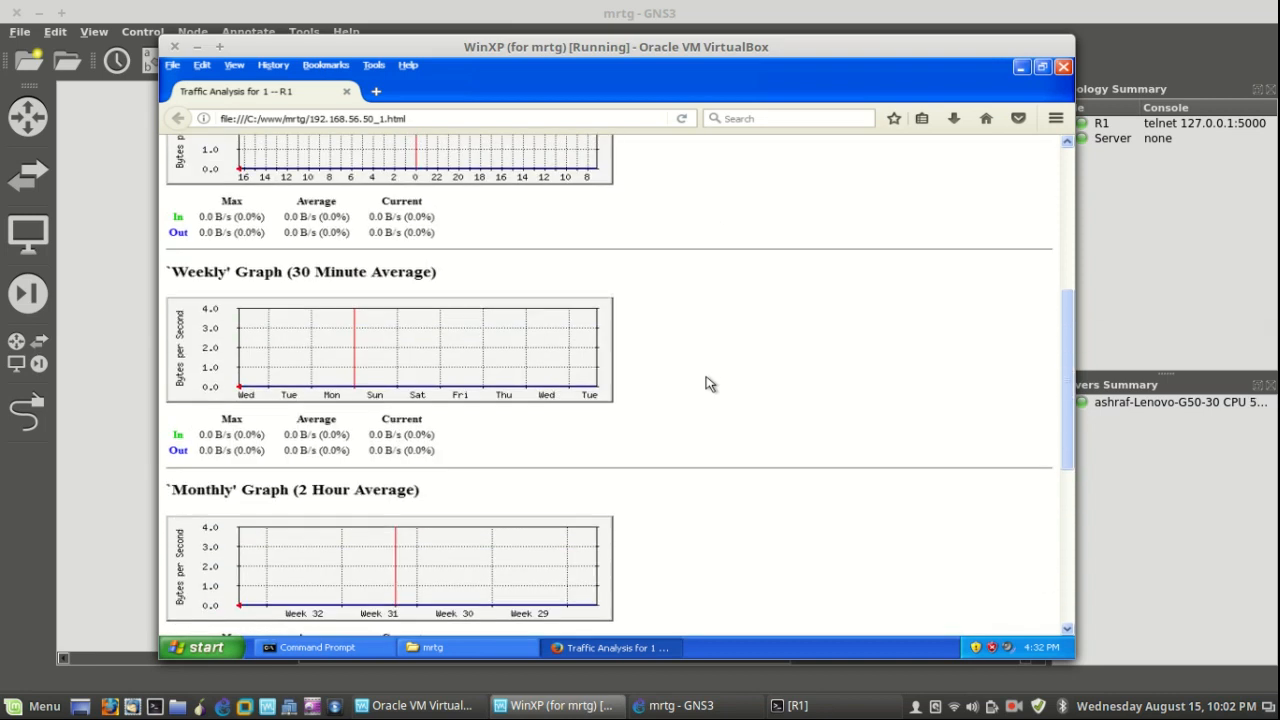
{"action": "scroll", "coordinate": [709, 384], "scroll_direction": "down", "scroll_amount": 6}
{"action": "scroll", "coordinate": [709, 384], "scroll_direction": "down", "scroll_amount": 4}
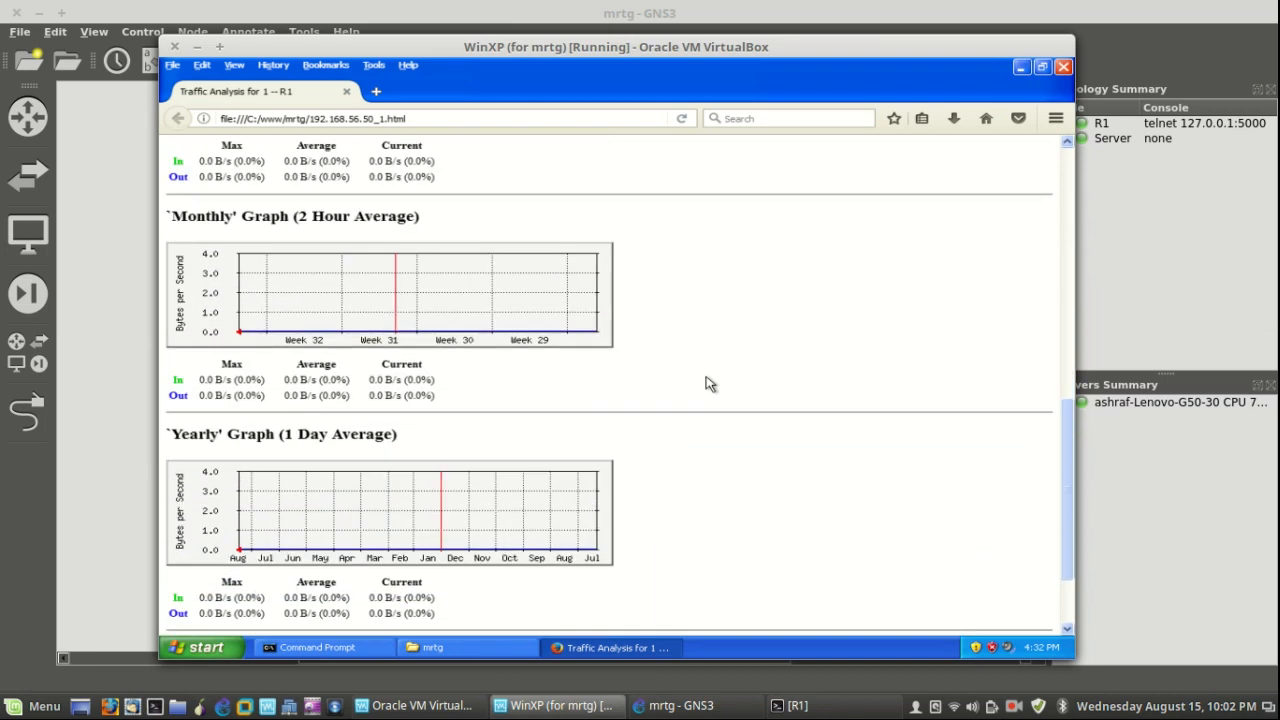
{"action": "scroll", "coordinate": [705, 388], "scroll_direction": "up", "scroll_amount": 2}
{"action": "scroll", "coordinate": [705, 388], "scroll_direction": "up", "scroll_amount": 8}
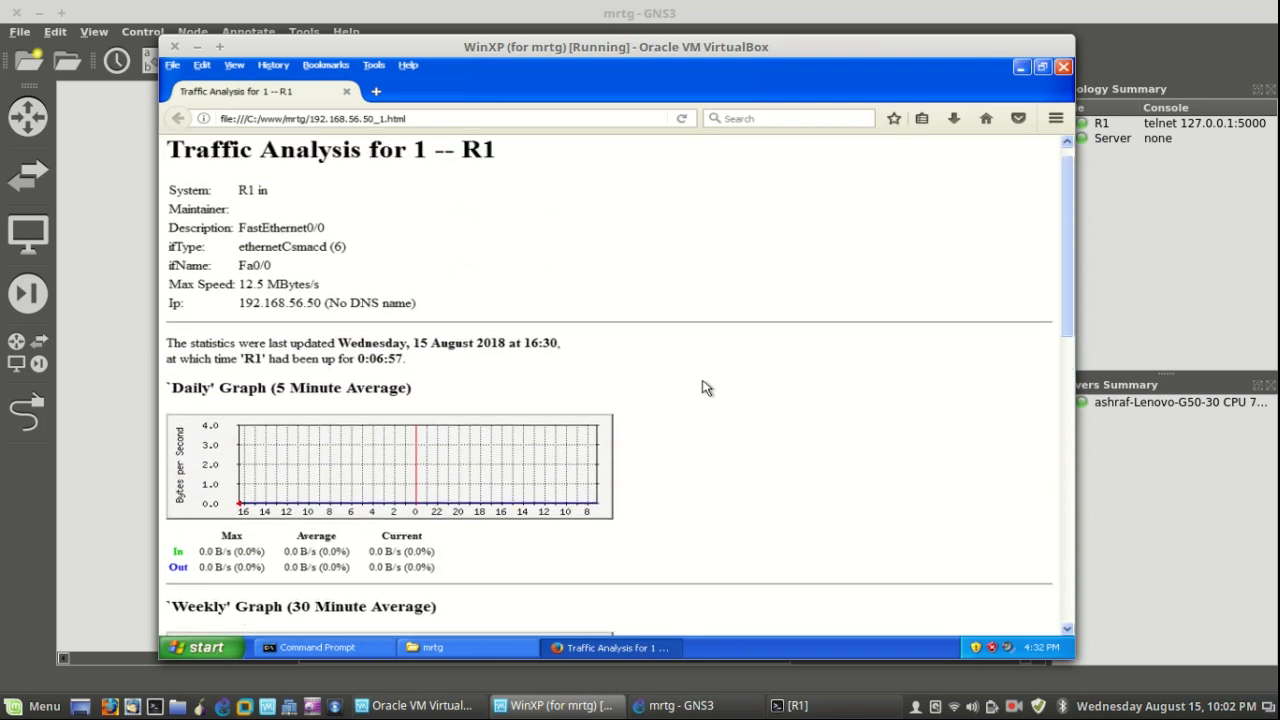
{"action": "scroll", "coordinate": [705, 388], "scroll_direction": "up", "scroll_amount": 1}
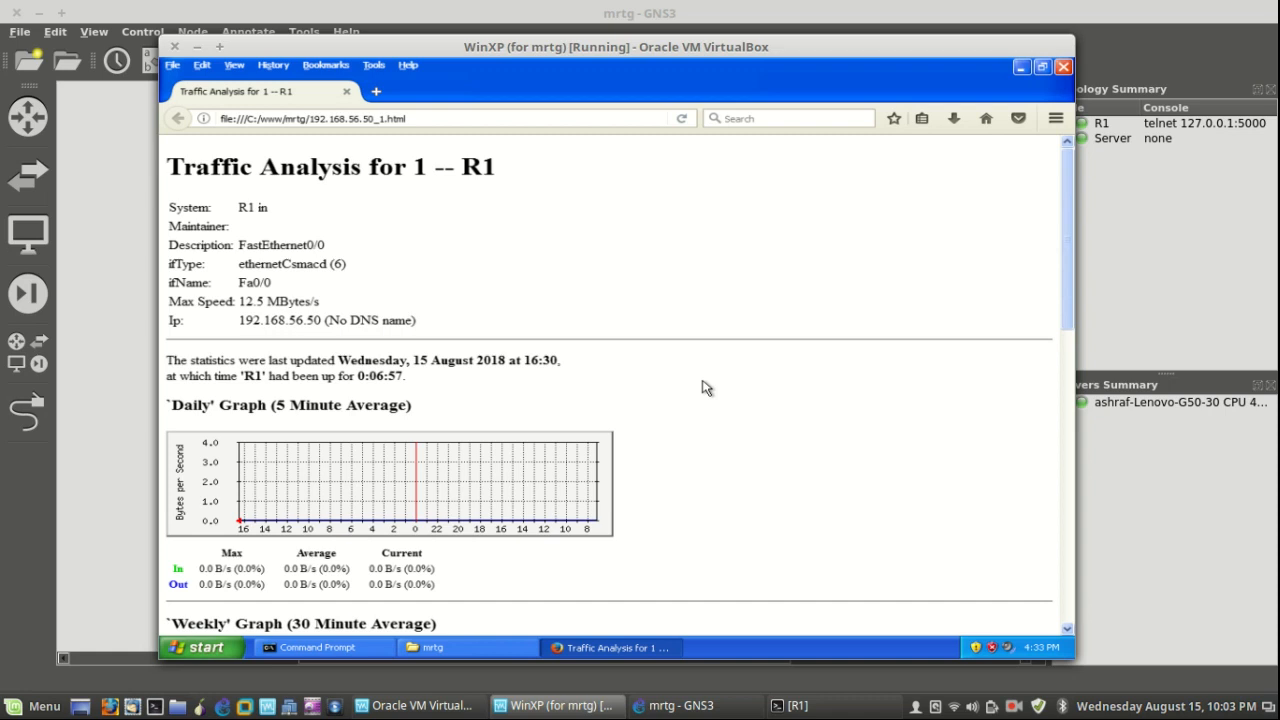
{"action": "left_click", "coordinate": [1016, 710]}
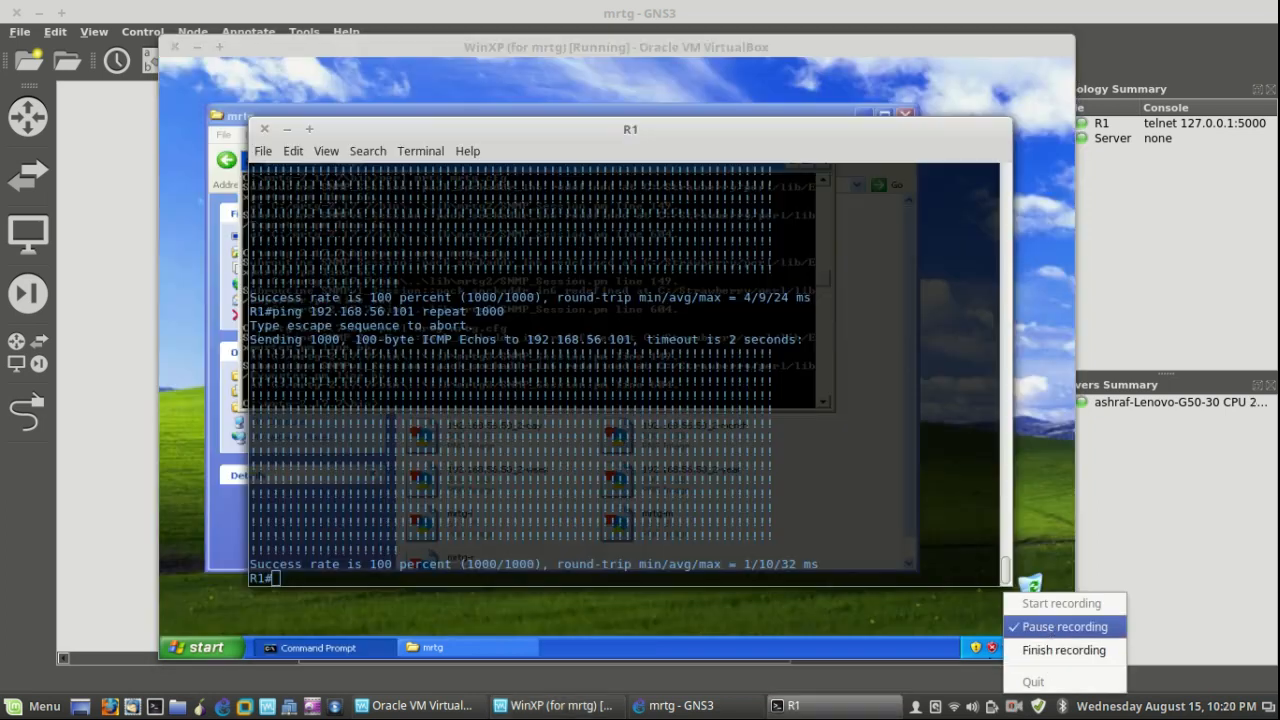
{"action": "left_click", "coordinate": [1060, 624]}
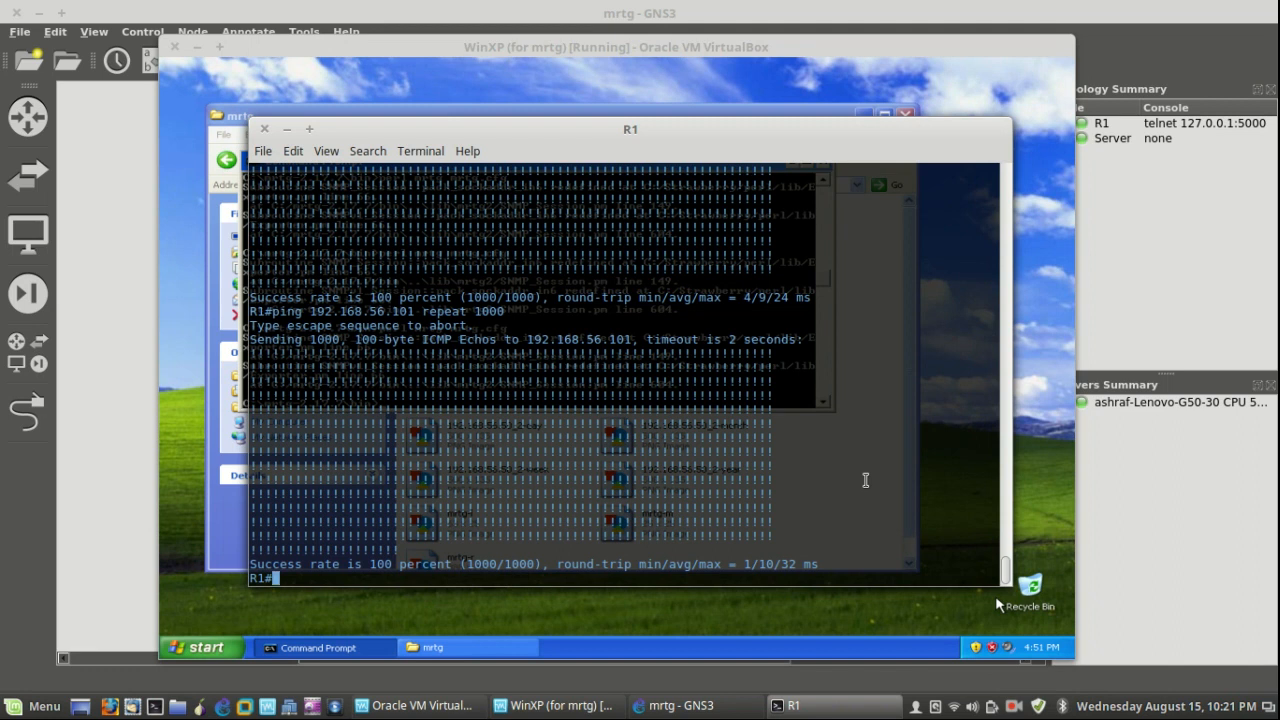
{"action": "left_click_drag", "start_coordinate": [513, 312], "coordinate": [277, 311]}
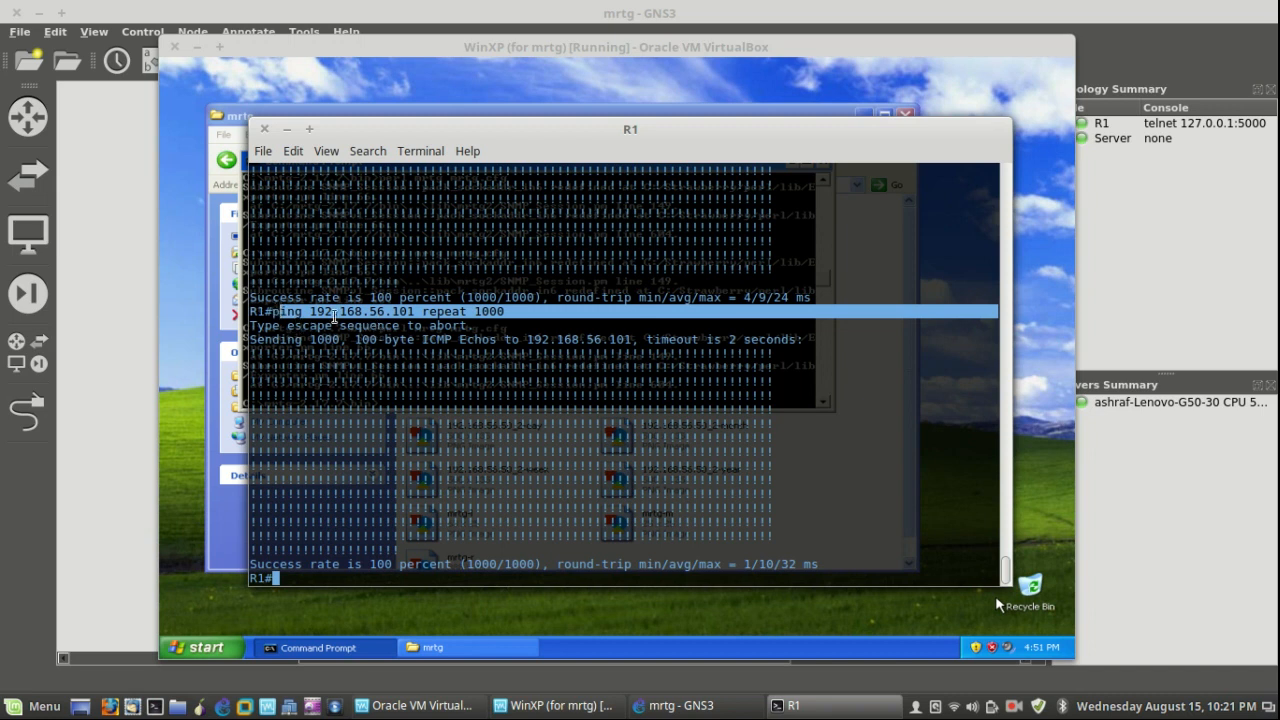
{"action": "left_click", "coordinate": [314, 311]}
{"action": "left_click_drag", "start_coordinate": [308, 311], "coordinate": [510, 311]}
{"action": "left_click", "coordinate": [510, 311]}
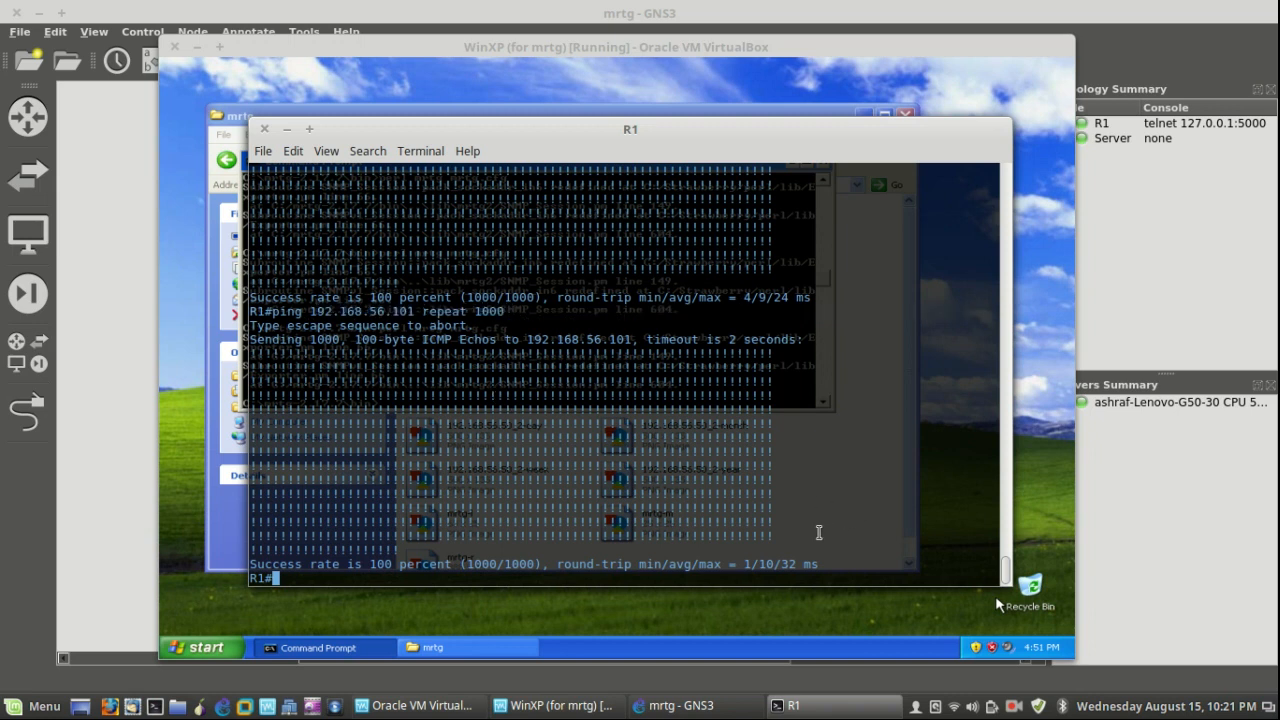
{"action": "left_click_drag", "start_coordinate": [780, 544], "coordinate": [545, 325]}
{"action": "left_click", "coordinate": [545, 325]}
Re-run 'perl mrtg mrtg.cfg' and open 192.168.56.50_1.html, whose daily graph now shows about 1500 B/s
{"action": "left_click", "coordinate": [286, 129]}
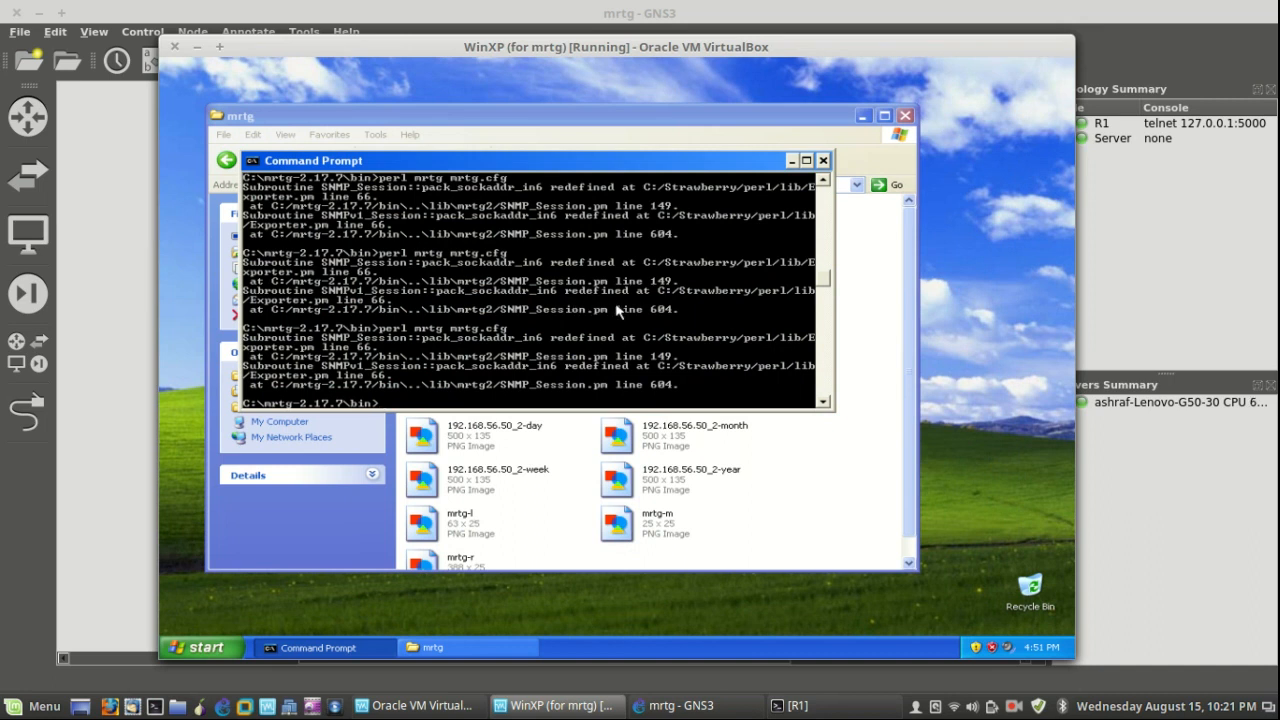
{"action": "key", "text": "Up"}
{"action": "left_click", "coordinate": [870, 477]}
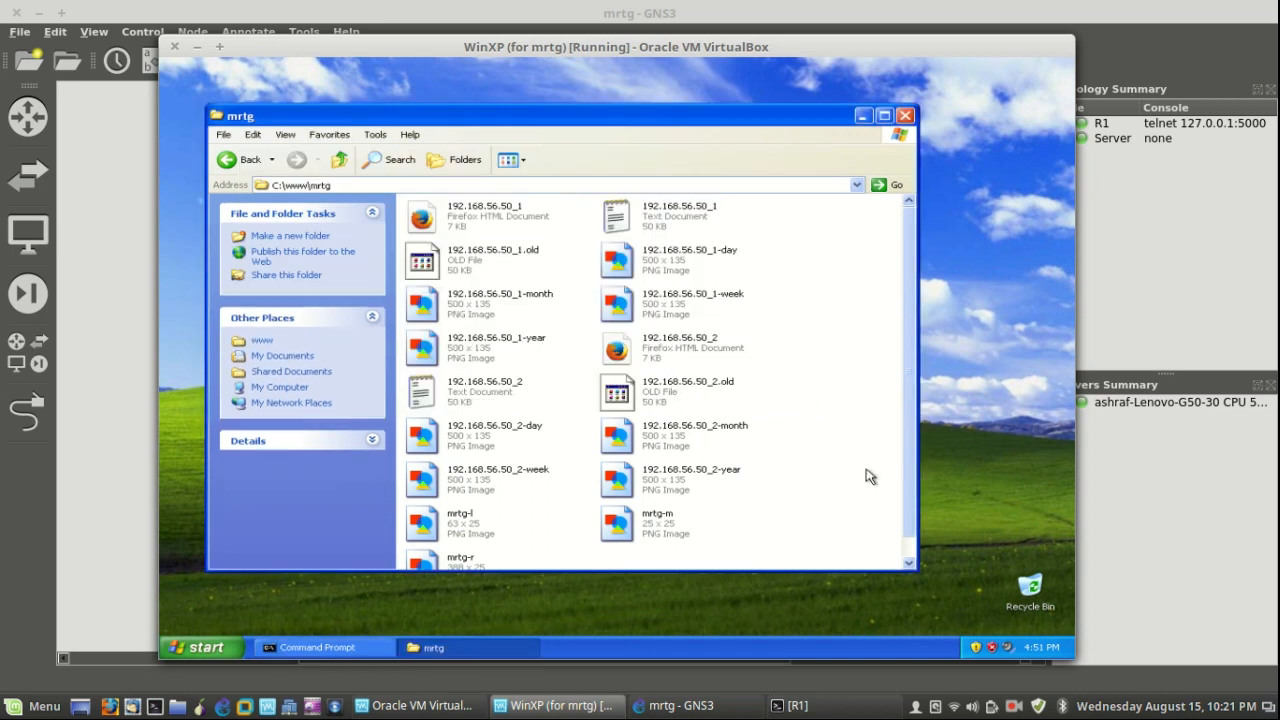
{"action": "left_click", "coordinate": [474, 222]}
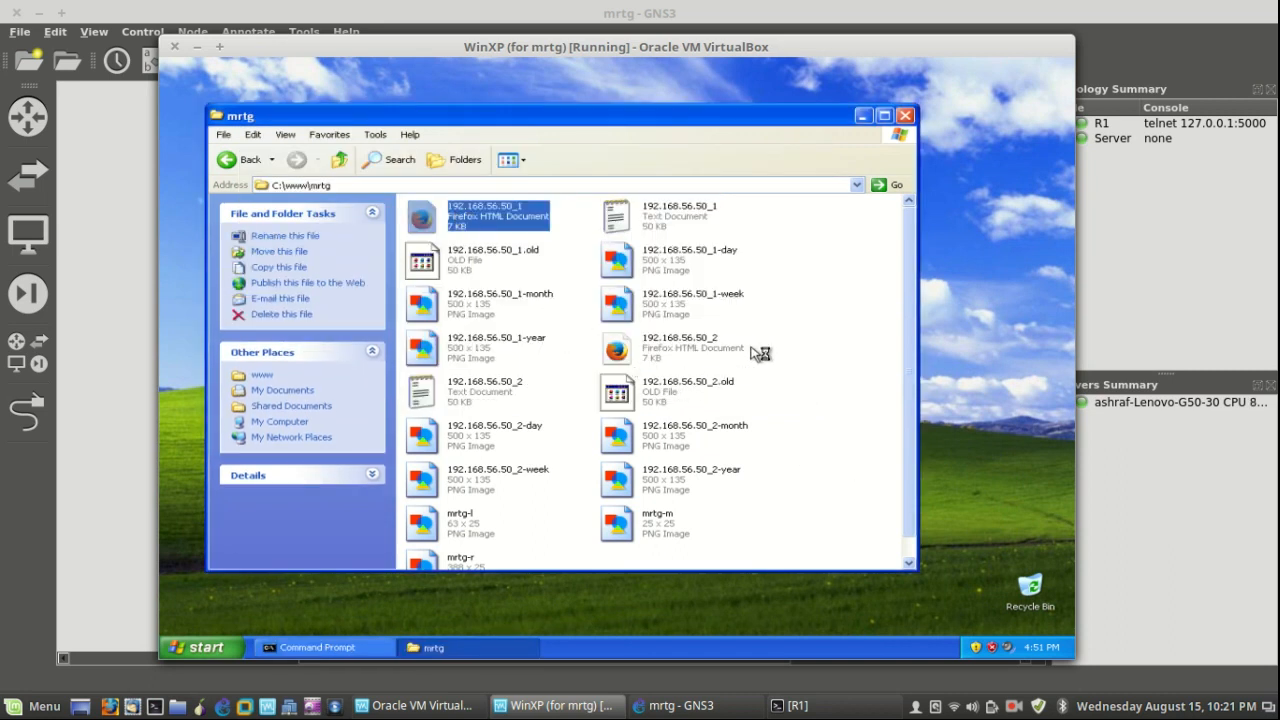
{"action": "key", "text": "Return"}
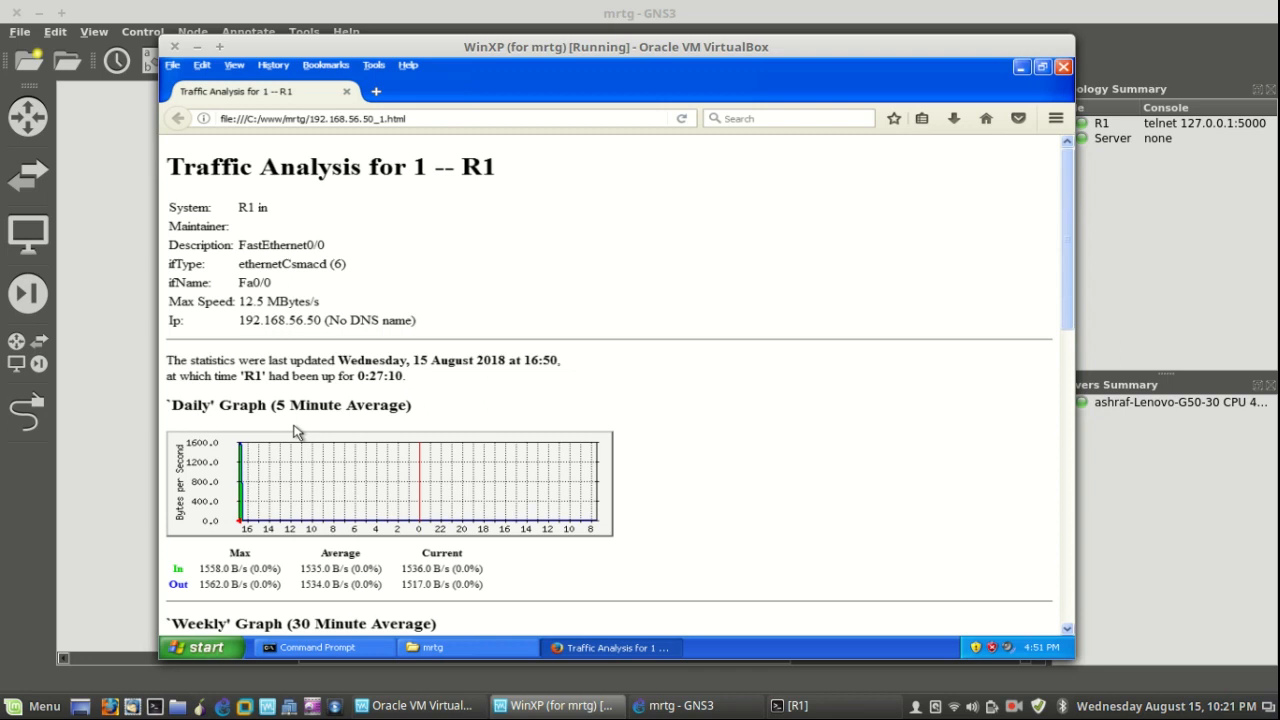
Zoom in on the MRTG page to read the daily graph's ~1550 B/s in and out, then show R1's console
{"action": "key", "text": "ctrl+plus"}
{"action": "key", "text": "ctrl+plus"}
{"action": "key", "text": "ctrl+plus"}
{"action": "key", "text": "ctrl+plus"}
{"action": "key", "text": "ctrl+plus"}
{"action": "scroll", "coordinate": [297, 432], "scroll_direction": "down", "scroll_amount": 5}
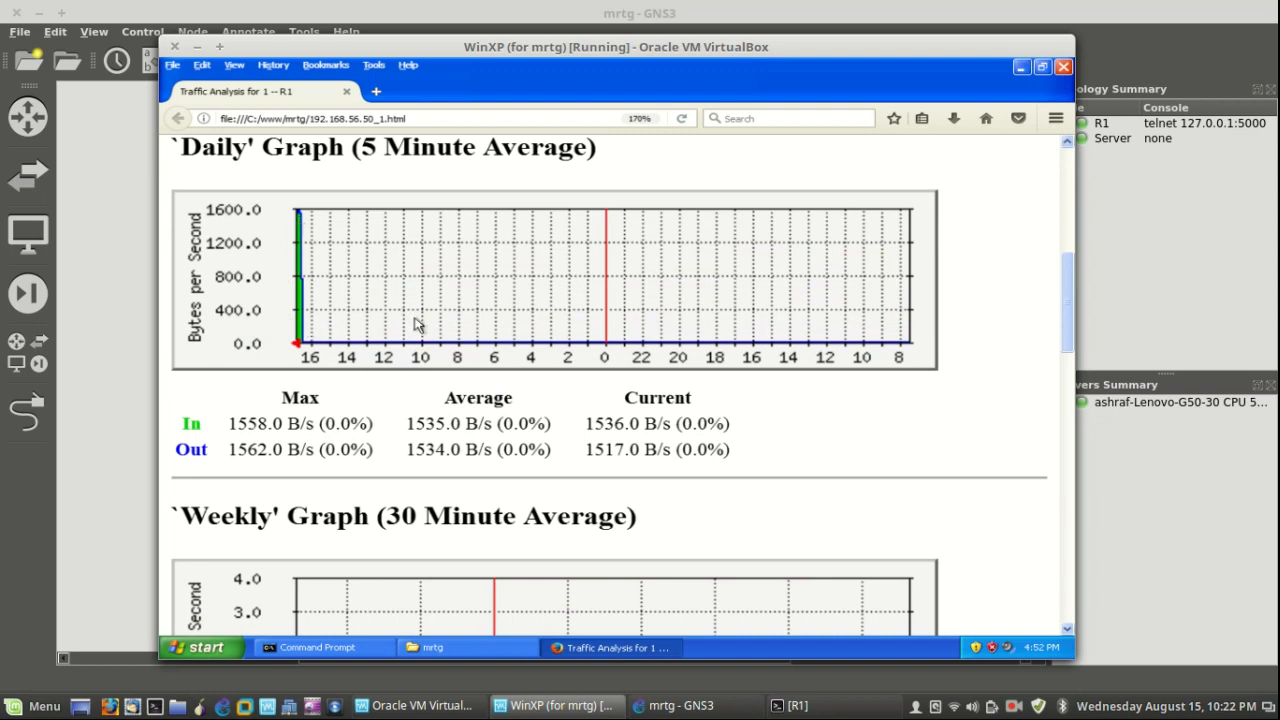
{"action": "scroll", "coordinate": [418, 325], "scroll_direction": "up", "scroll_amount": 3}
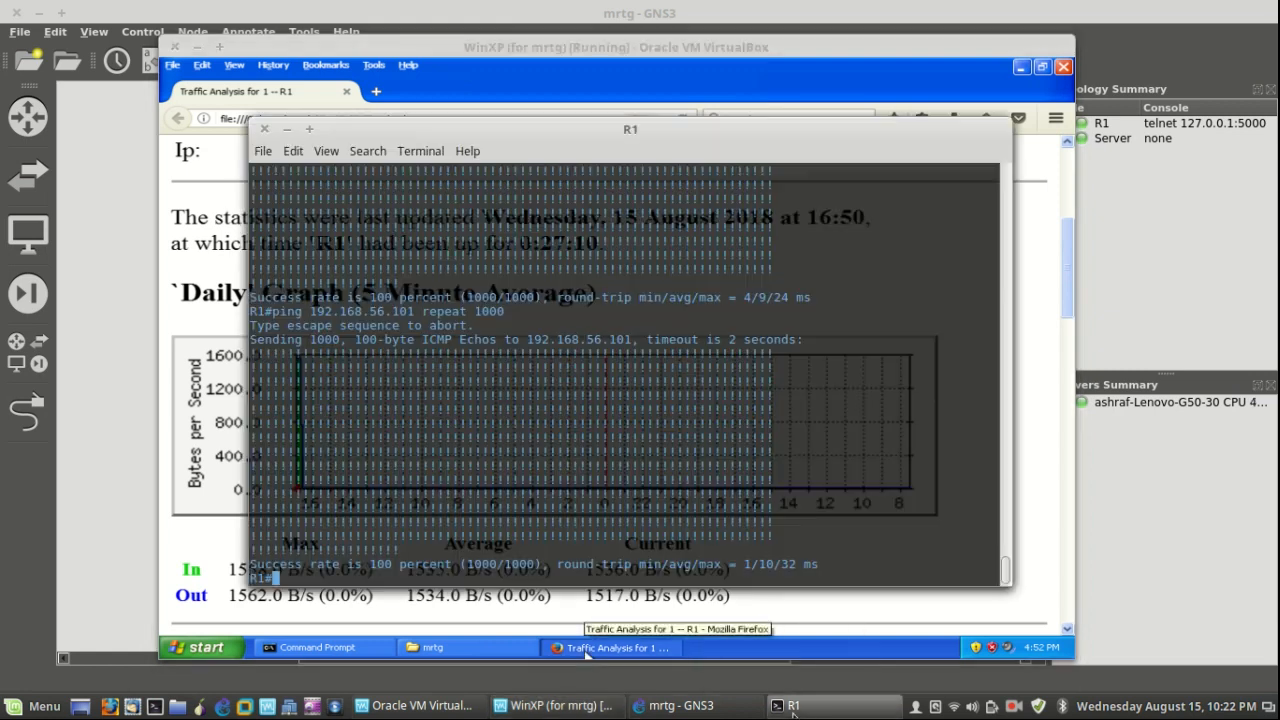
{"action": "left_click", "coordinate": [790, 705]}
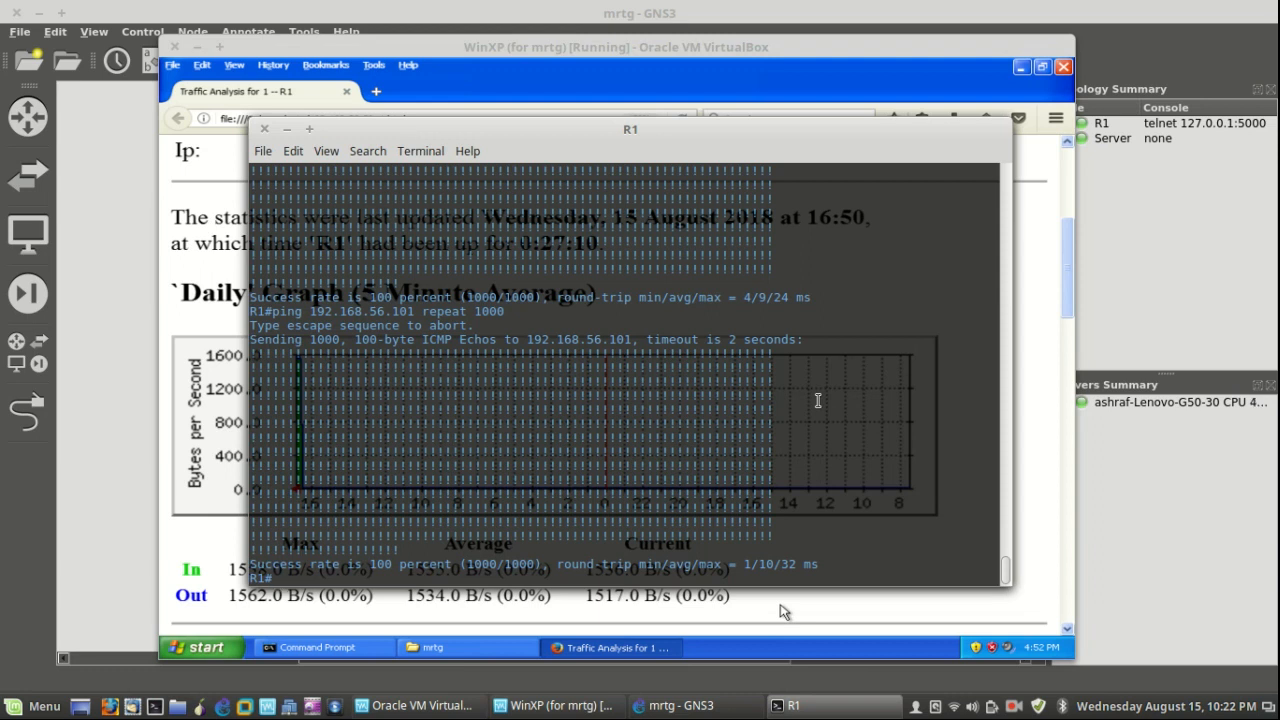
Set aside the XP guest and return to the 'mrtg' GNS3 project's R1–Server topology
{"action": "left_click", "coordinate": [341, 650]}
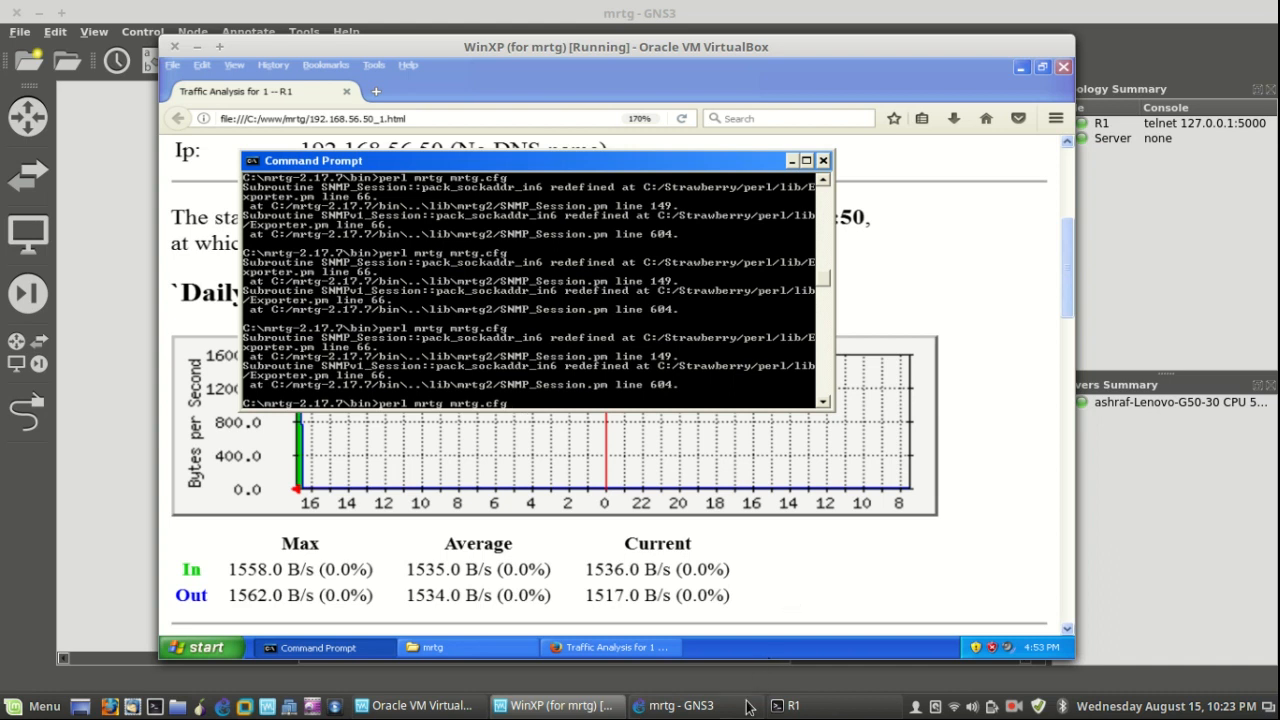
{"action": "mouse_move", "coordinate": [748, 704]}
{"action": "left_click", "coordinate": [722, 610]}
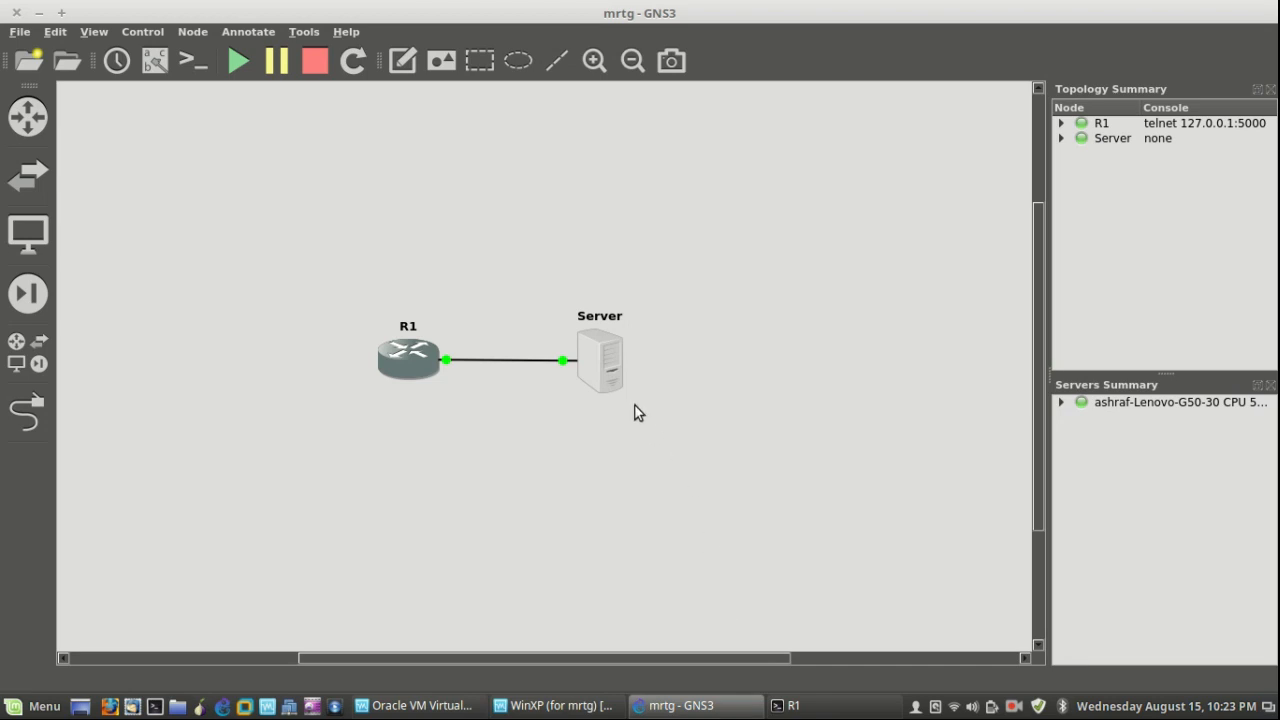